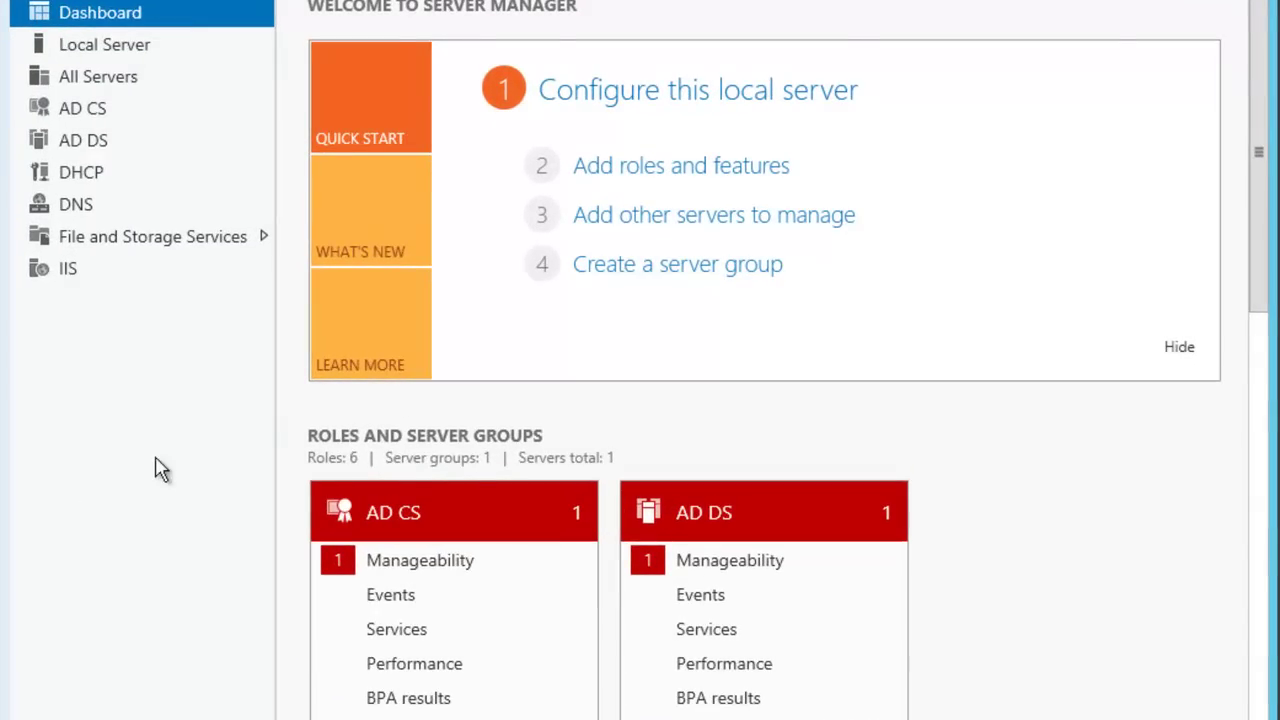
Launch DHCP Manager for LON-DC1 from Server Manager's DHCP server list.
{"action": "left_click", "coordinate": [115, 187]}
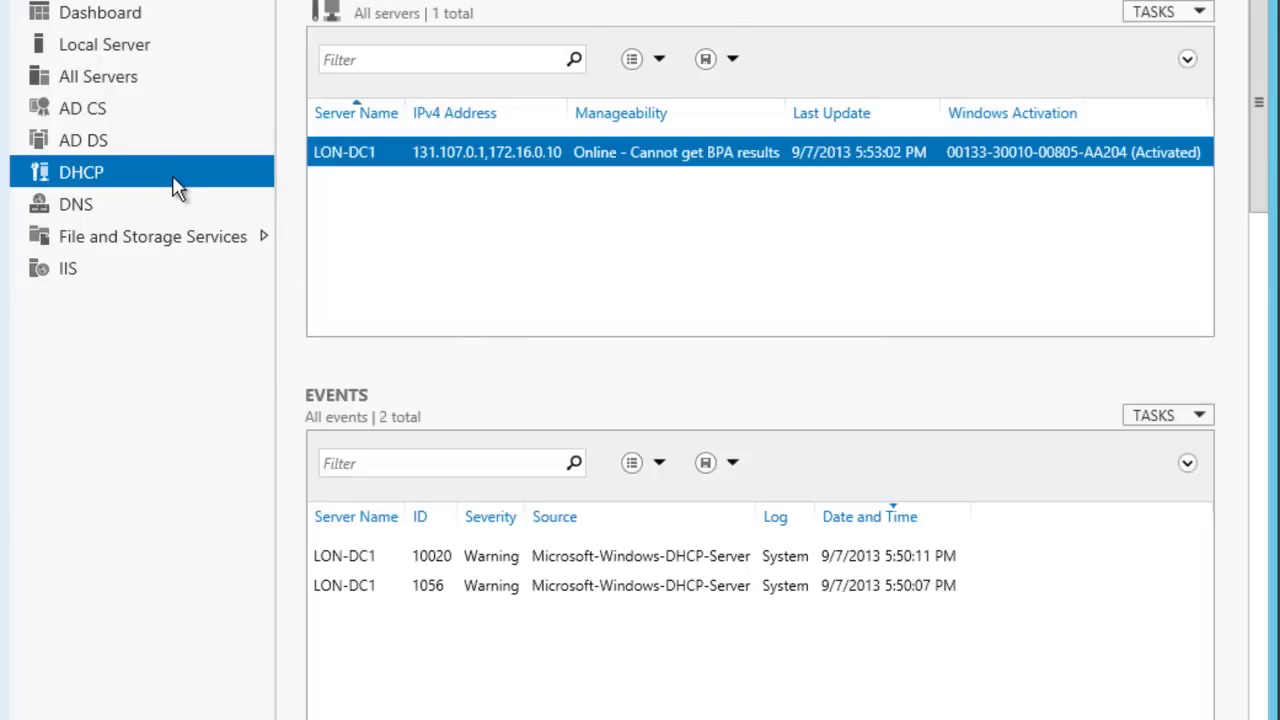
{"action": "right_click", "coordinate": [480, 230]}
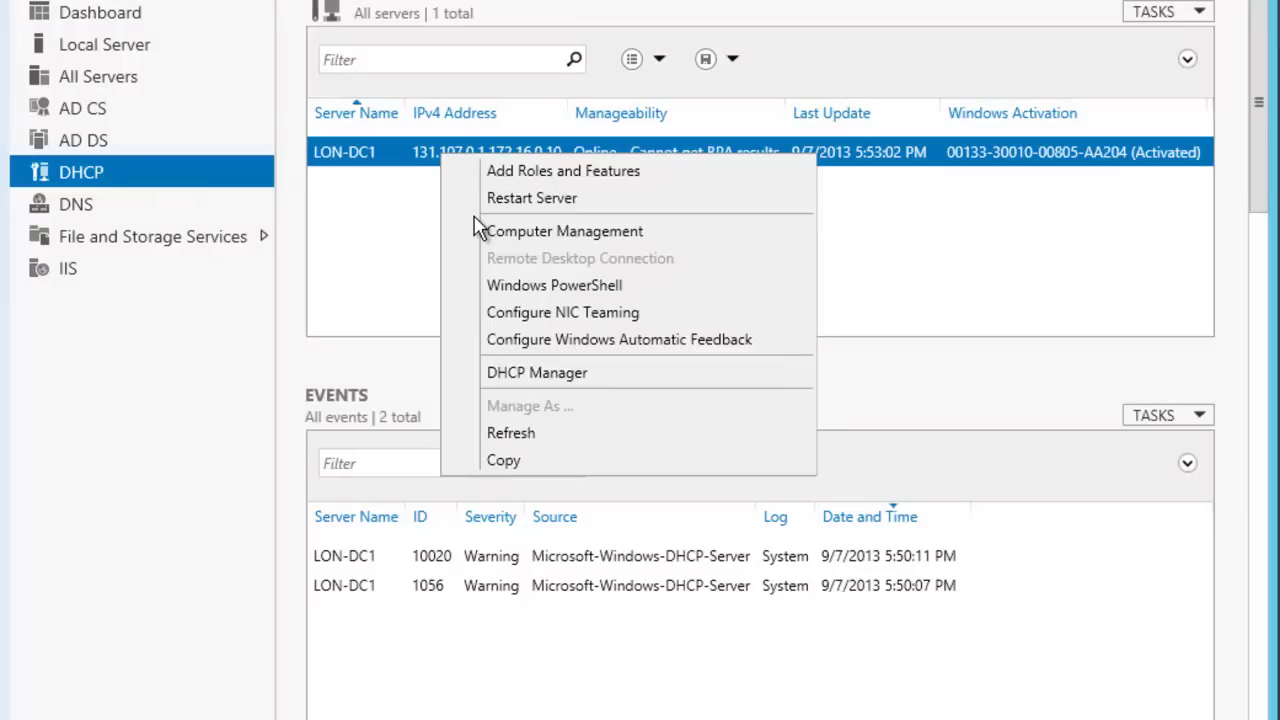
{"action": "left_click", "coordinate": [538, 375]}
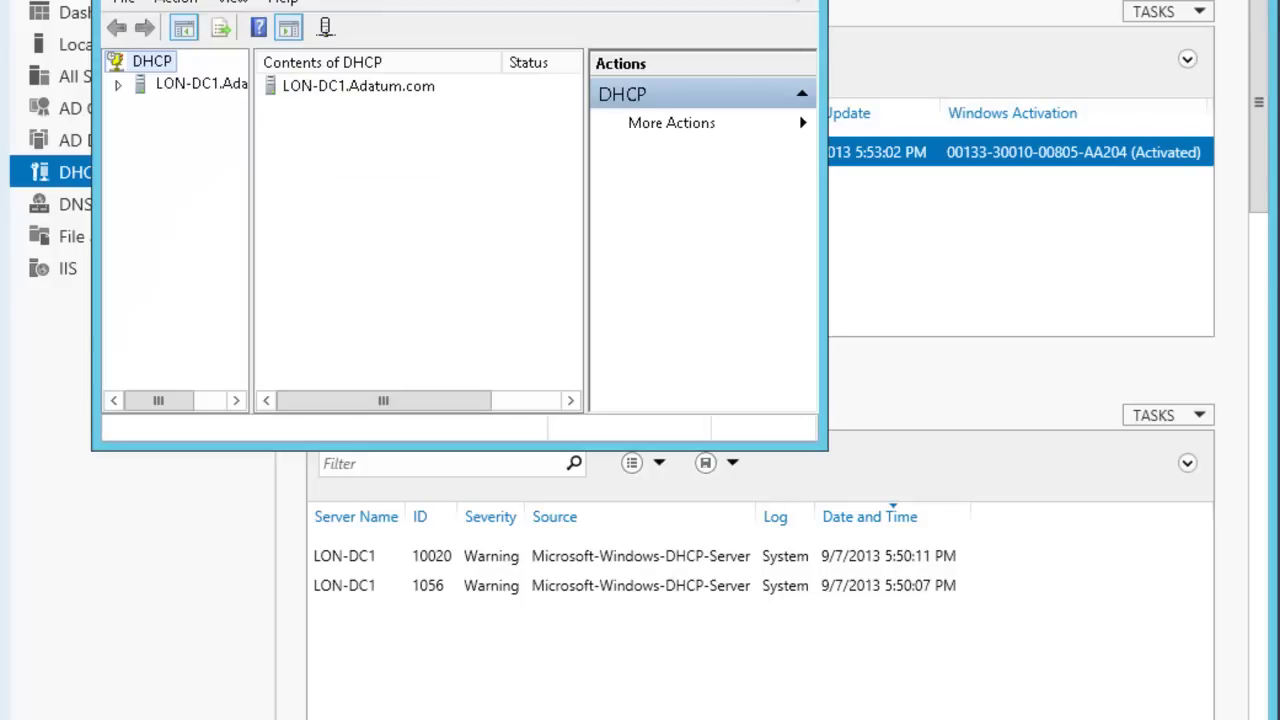
Maximize the DHCP console, widen the tree pane and expand the IPv4 node.
{"action": "key", "text": "super+Up"}
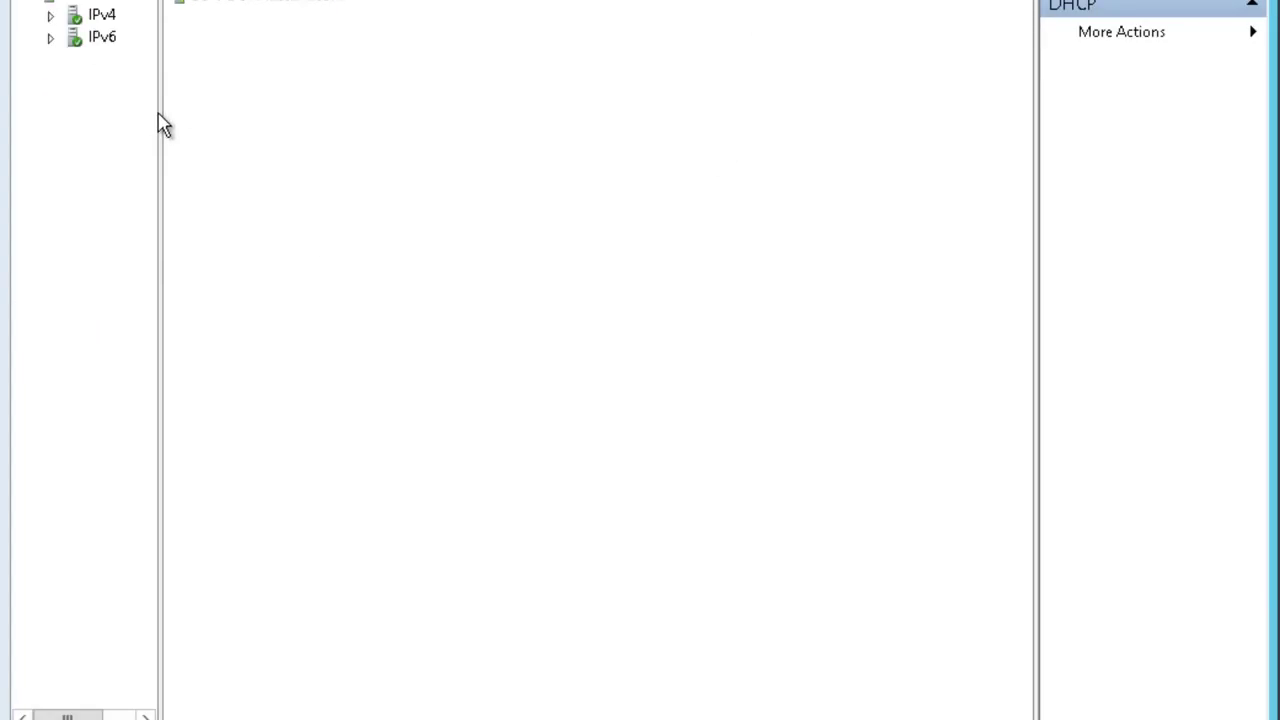
{"action": "left_click_drag", "start_coordinate": [161, 114], "coordinate": [251, 120]}
{"action": "left_click", "coordinate": [51, 16]}
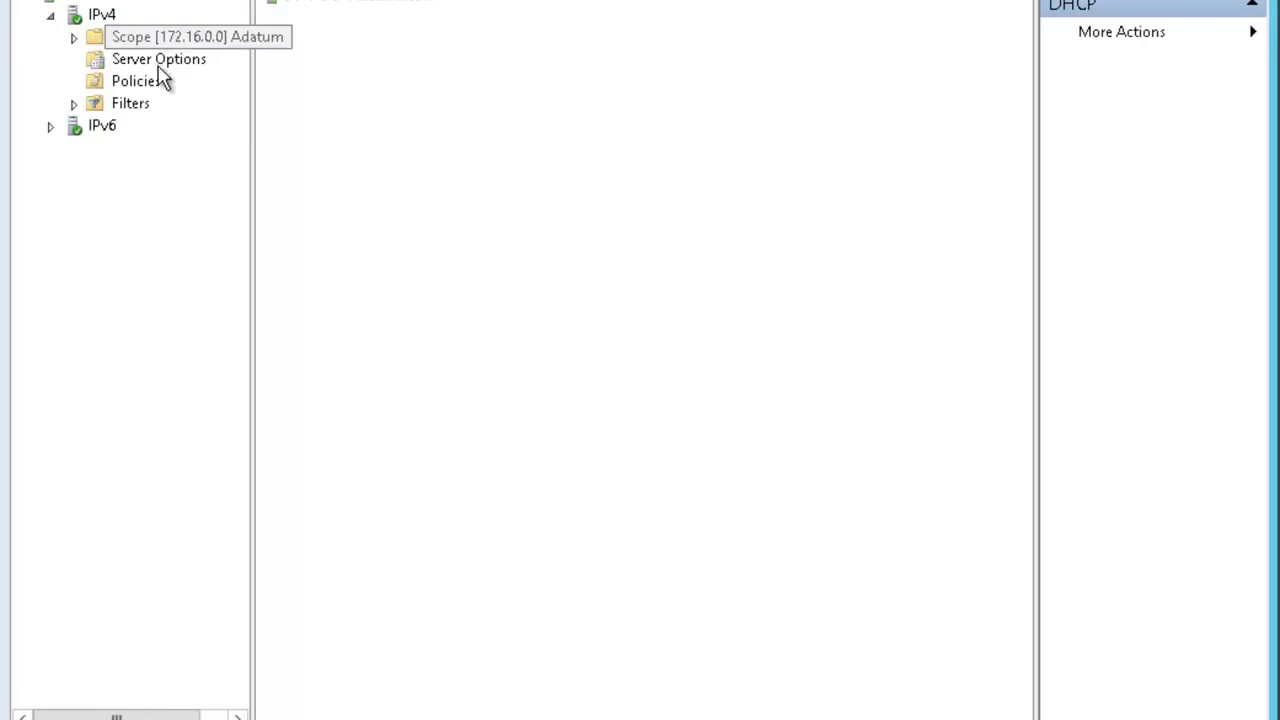
{"action": "left_click", "coordinate": [92, 20]}
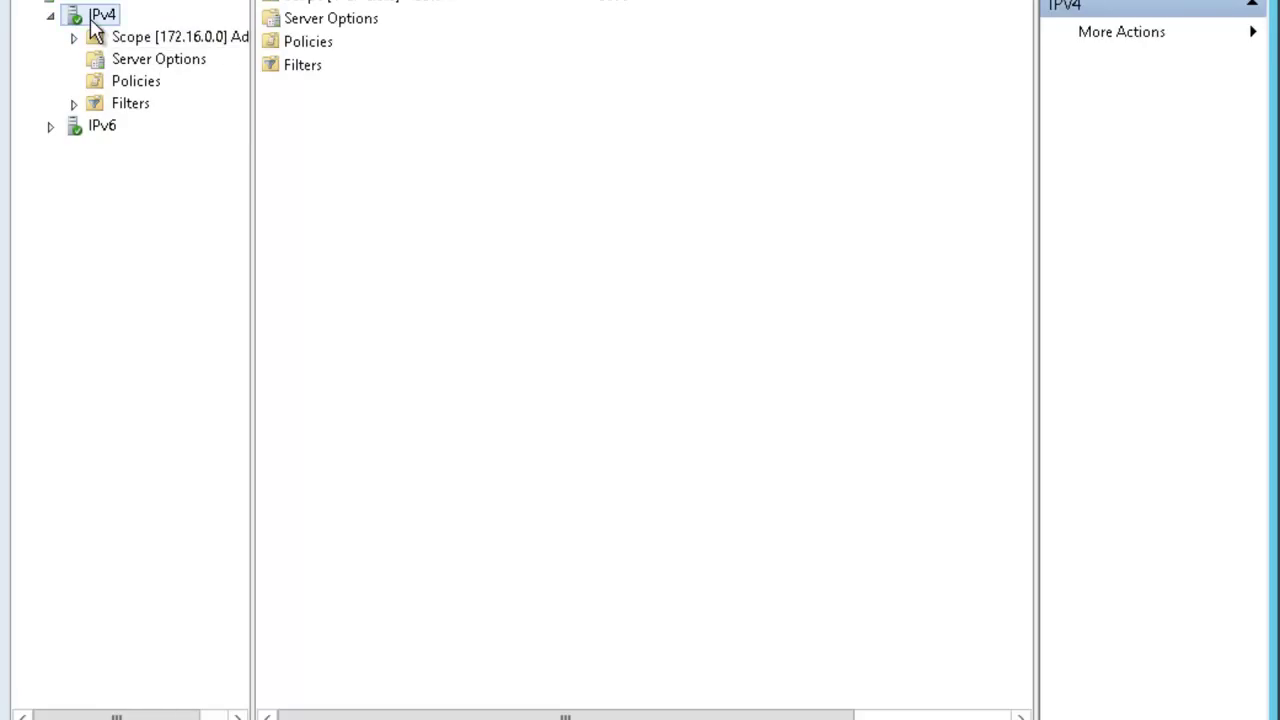
Start a new IPv4 scope and name it Scope1.
{"action": "right_click", "coordinate": [92, 20]}
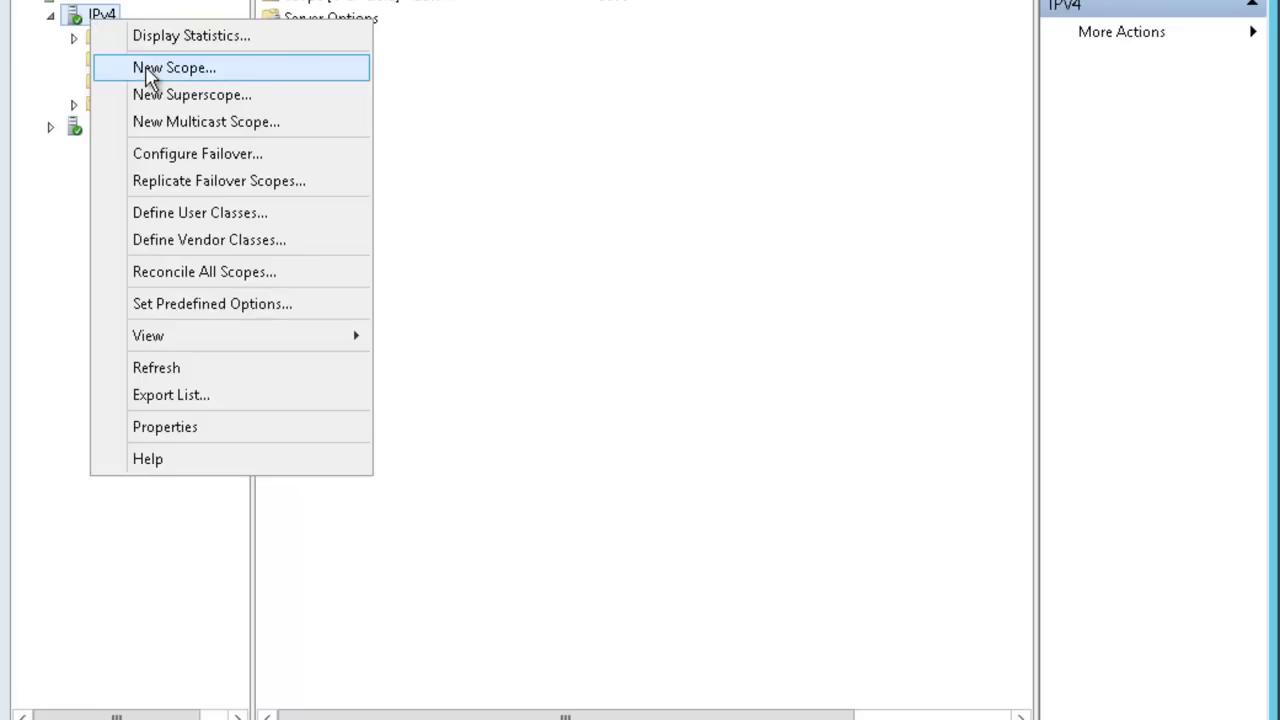
{"action": "left_click", "coordinate": [148, 66]}
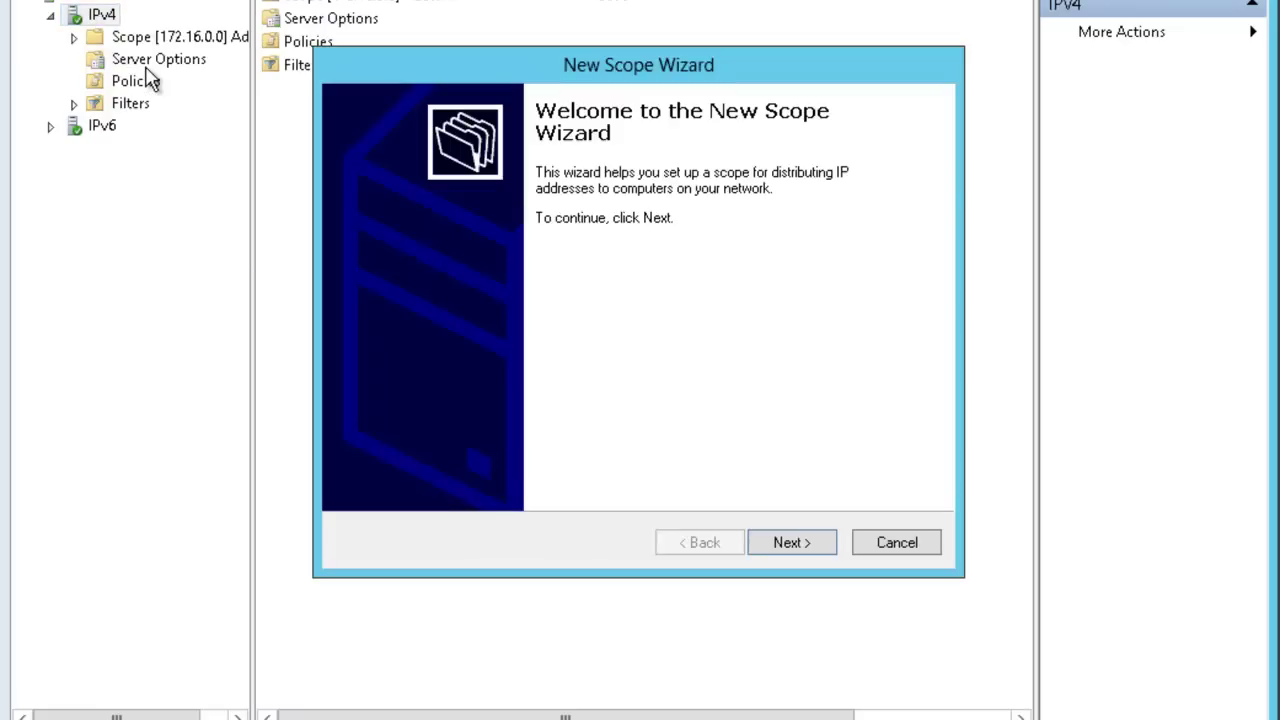
{"action": "left_click", "coordinate": [788, 543]}
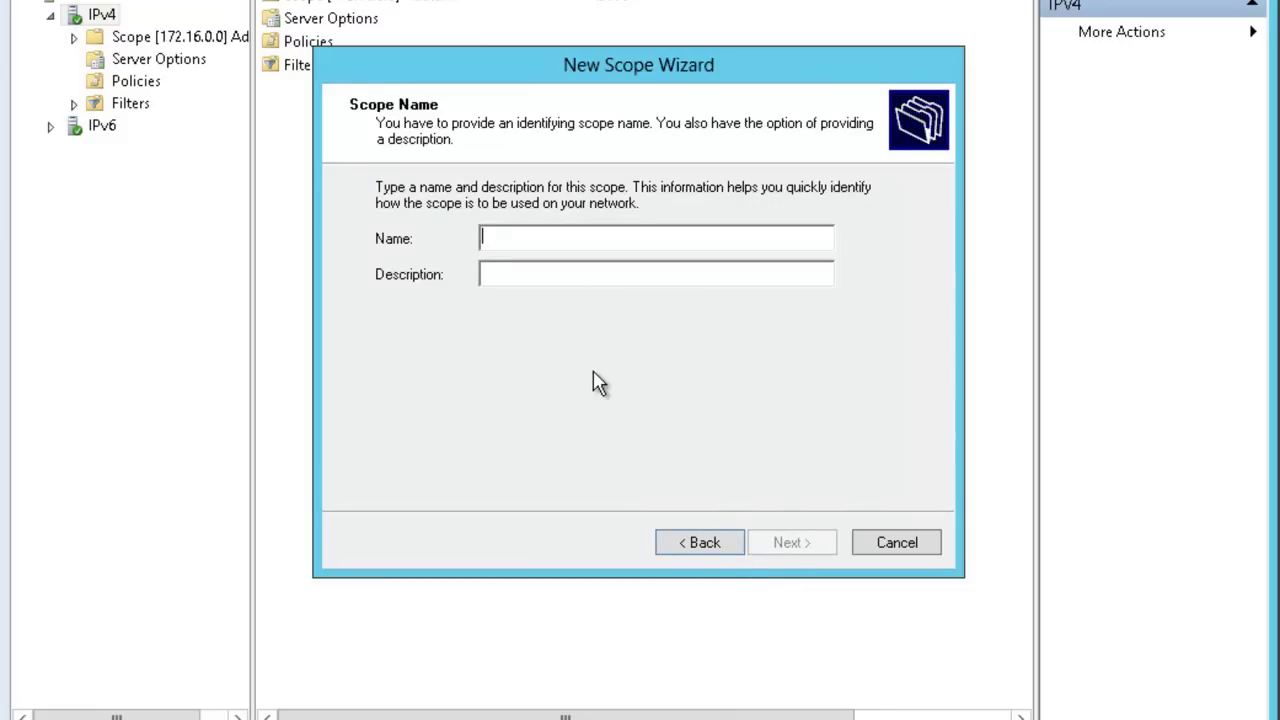
{"action": "type", "text": "Scop"}
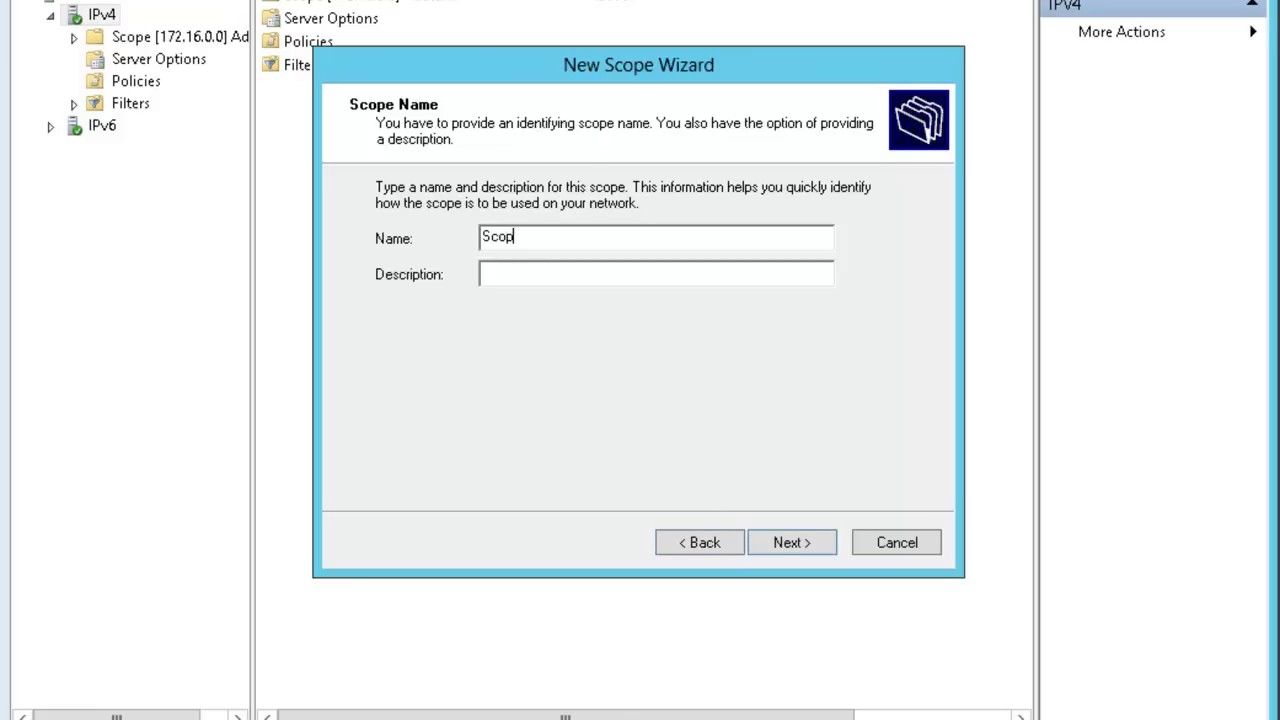
{"action": "type", "text": "e1"}
Give Scope1 the range 192.168.0.50–192.168.0.100, keeping no exclusions and the default lease duration.
{"action": "left_click", "coordinate": [806, 554]}
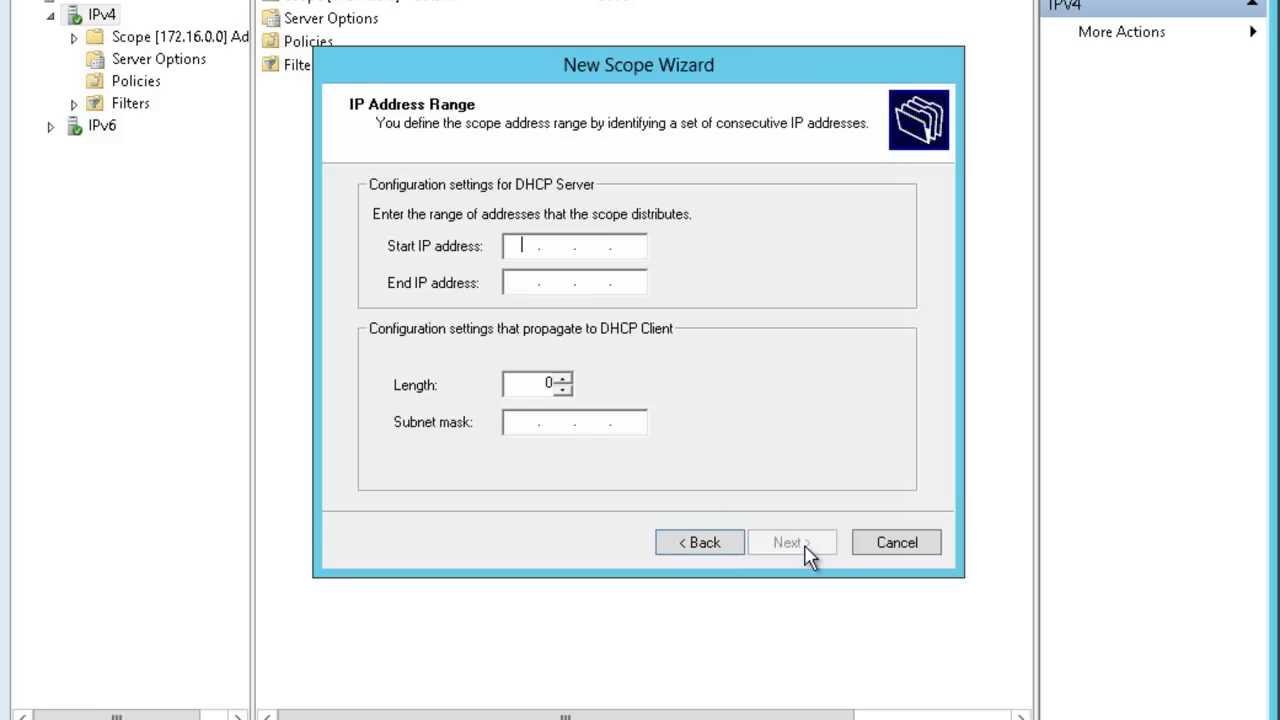
{"action": "key", "text": "End"}
{"action": "key", "text": "Left"}
{"action": "key", "text": "Left"}
{"action": "key", "text": "Left"}
{"action": "type", "text": "192.168.0.50"}
{"action": "key", "text": "Tab"}
{"action": "type", "text": "192 . 168 . 0 . 100"}
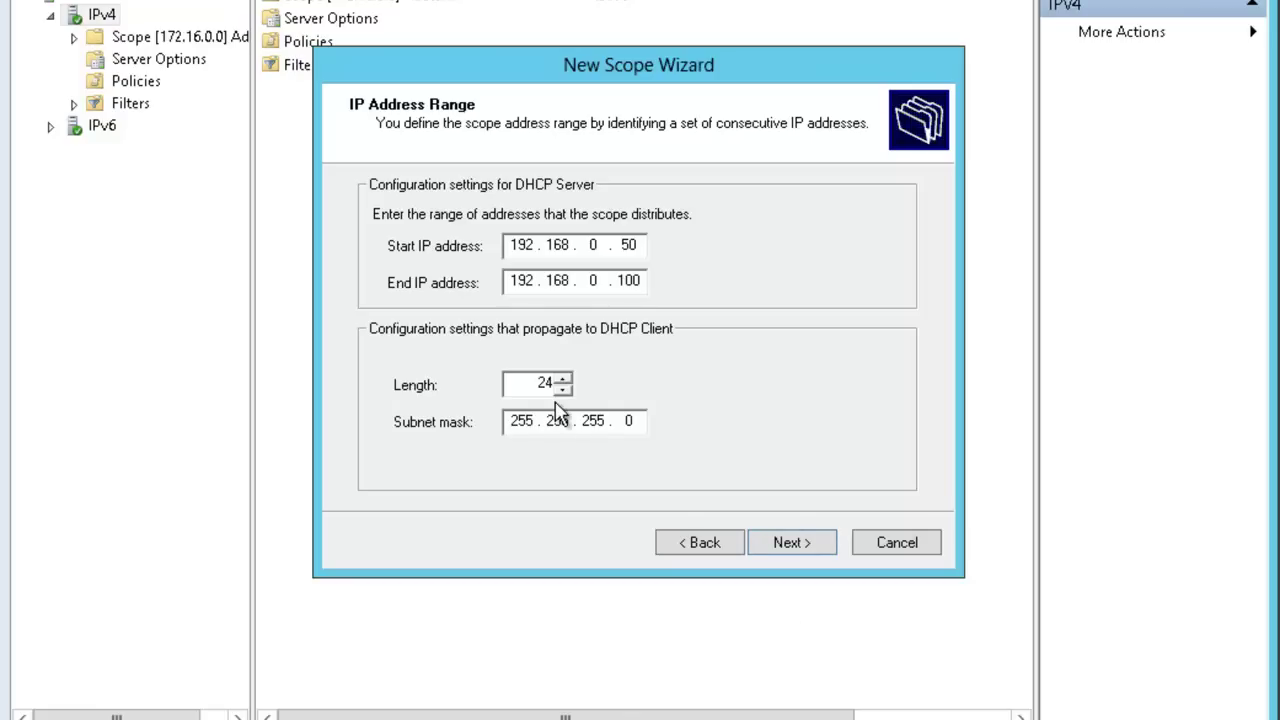
{"action": "left_click", "coordinate": [789, 543]}
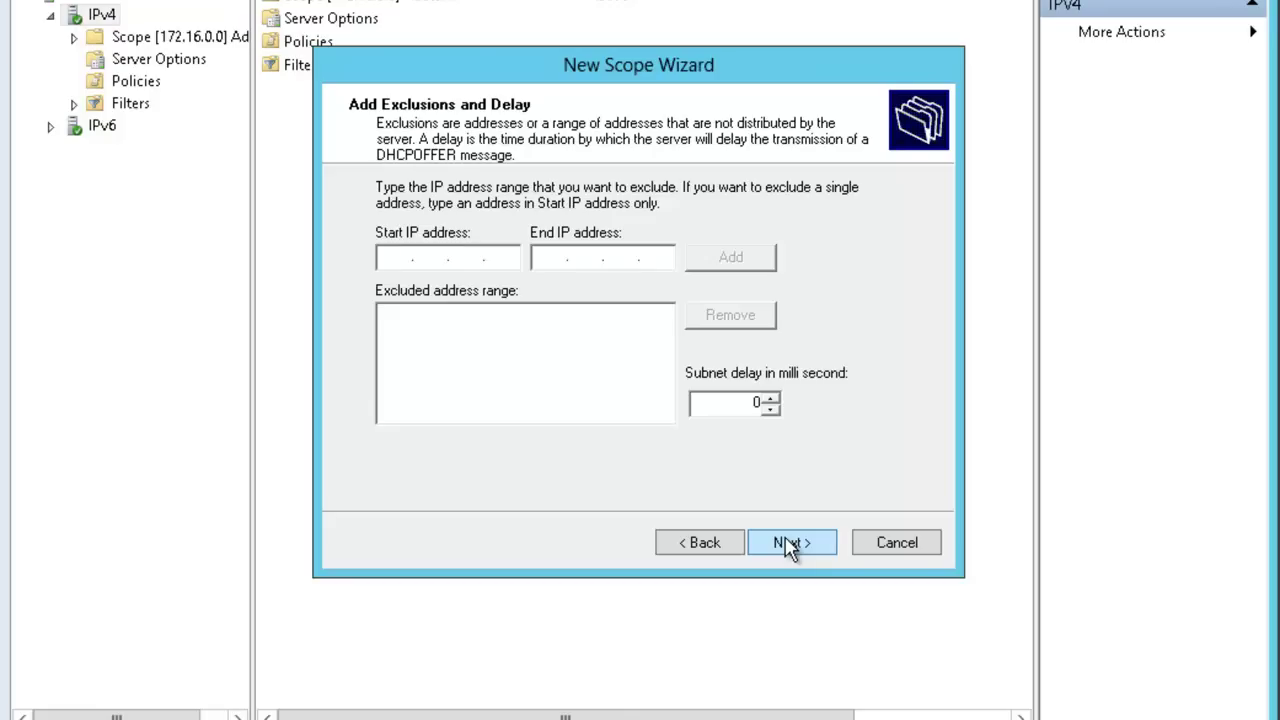
{"action": "left_click", "coordinate": [789, 543]}
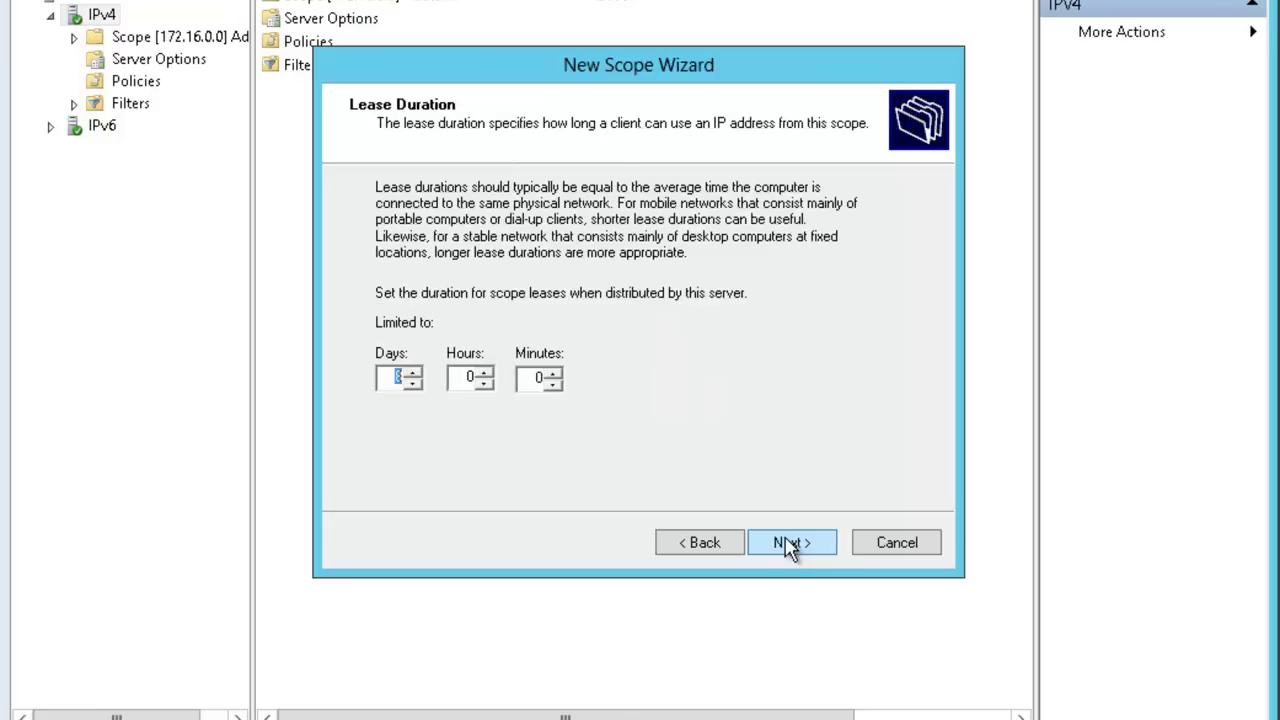
{"action": "left_click", "coordinate": [789, 543]}
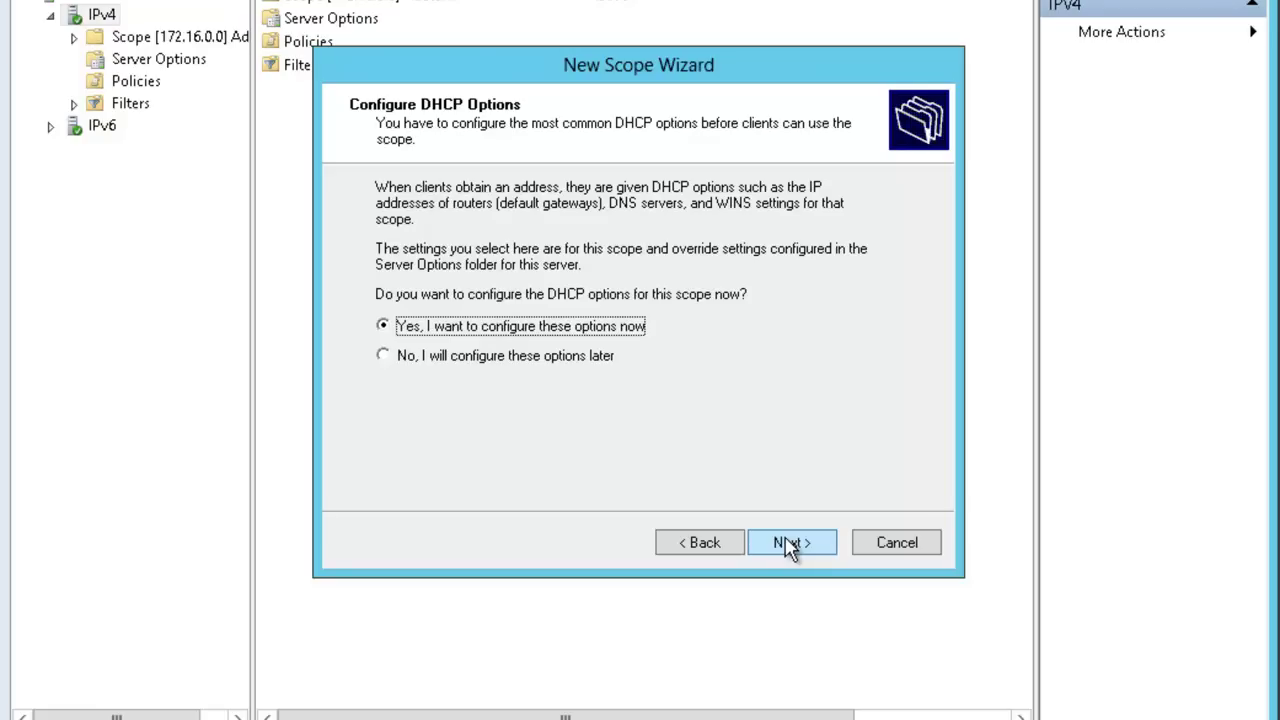
Add 192.168.0.1 as the scope's default gateway router.
{"action": "left_click", "coordinate": [789, 544]}
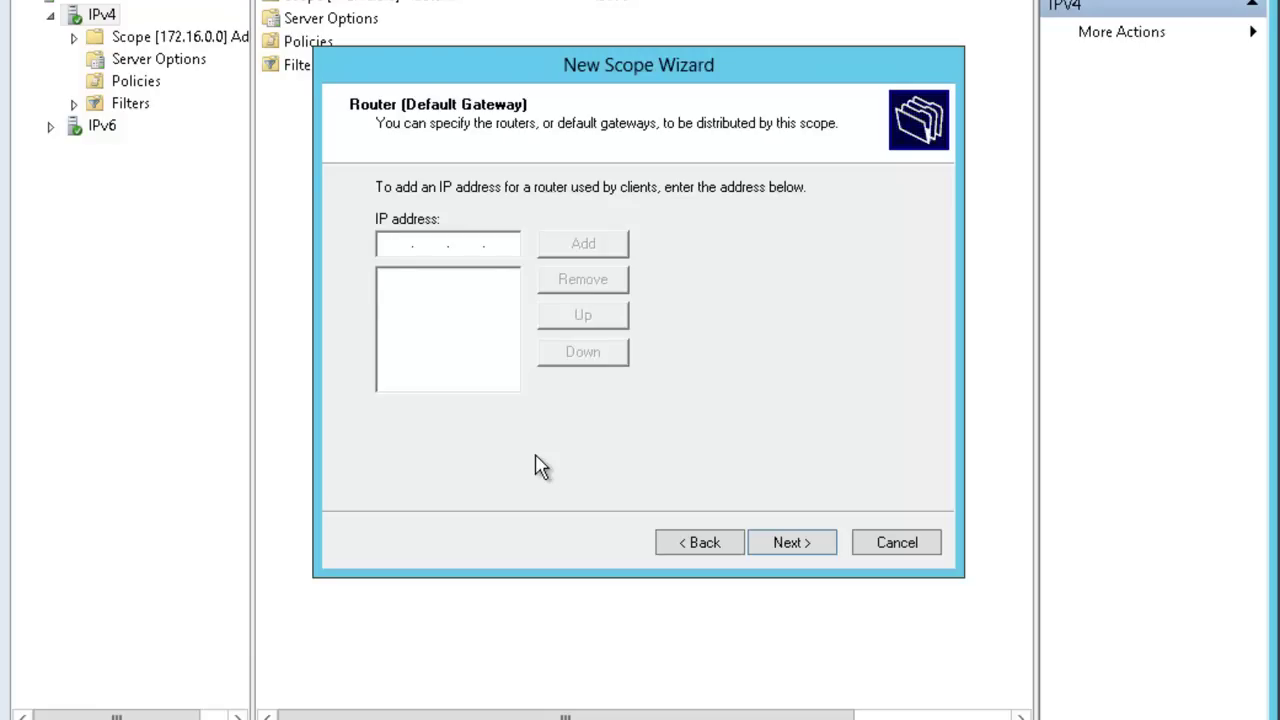
{"action": "type", "text": "192 . 168 . 0 . 1"}
{"action": "left_click", "coordinate": [590, 248]}
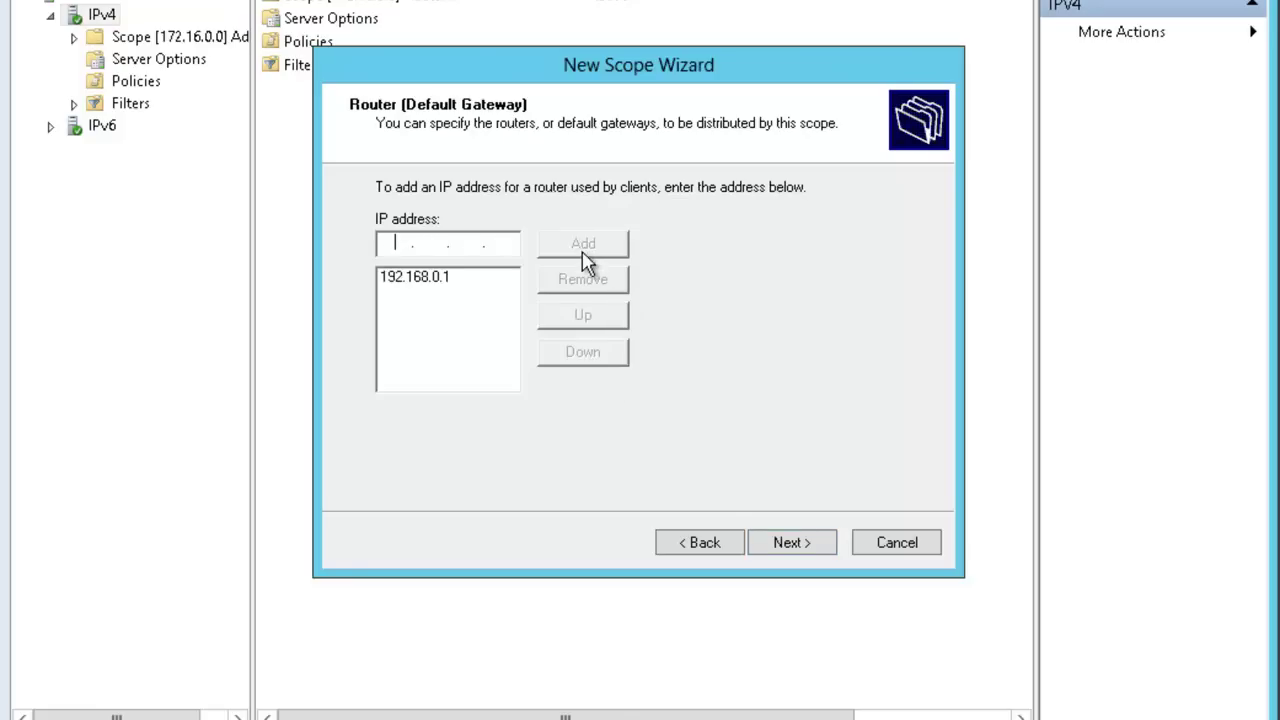
Keep the Adatum.com DNS settings, skip WINS, and choose to activate the scope later.
{"action": "left_click", "coordinate": [785, 548]}
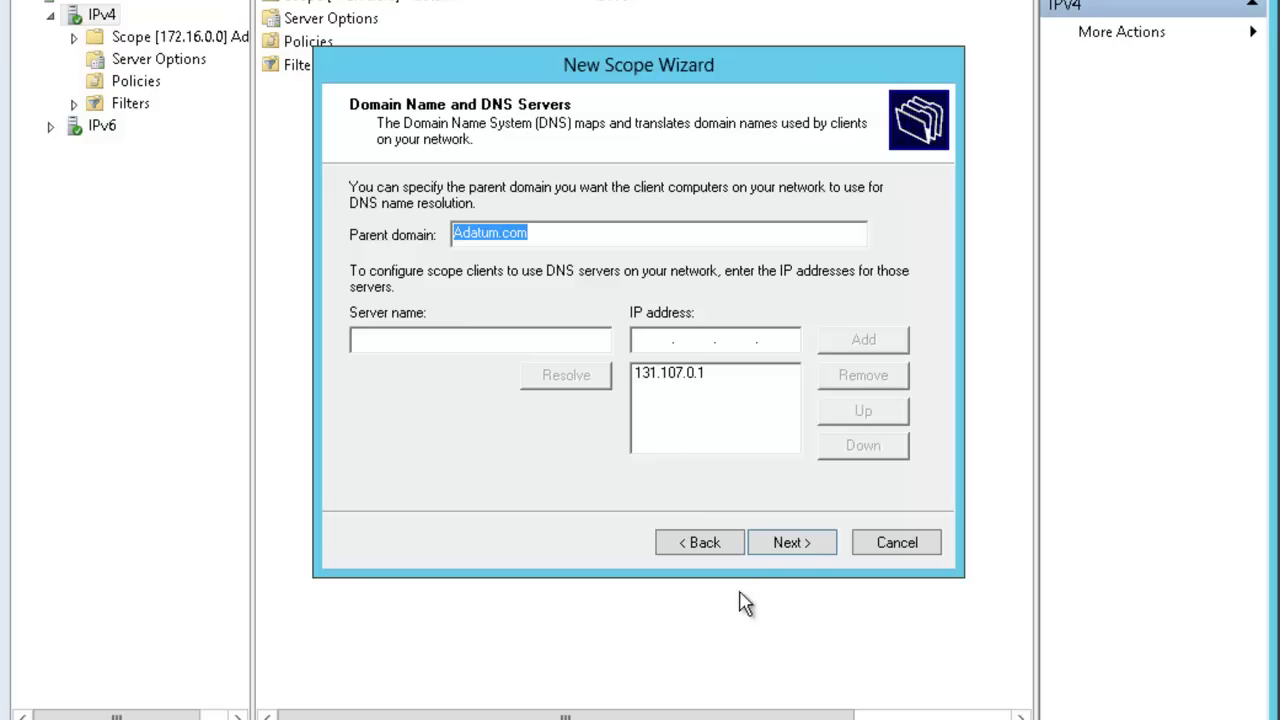
{"action": "left_click", "coordinate": [800, 547]}
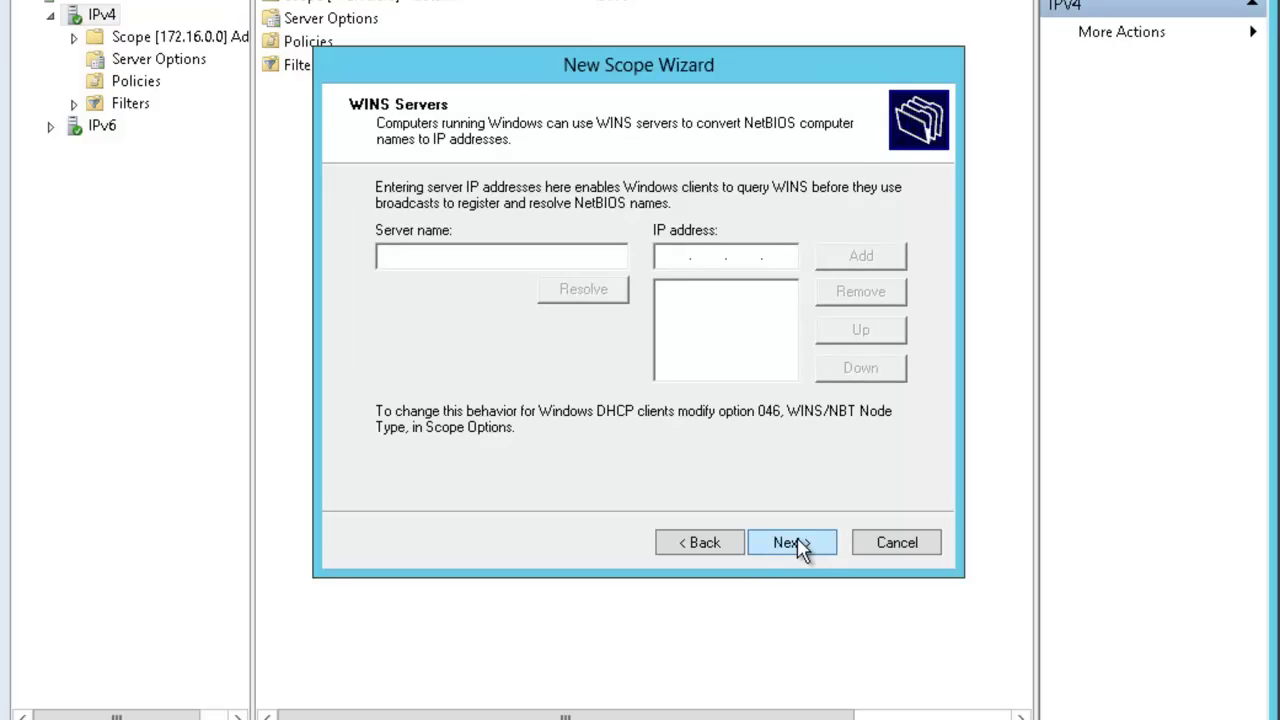
{"action": "left_click", "coordinate": [800, 547]}
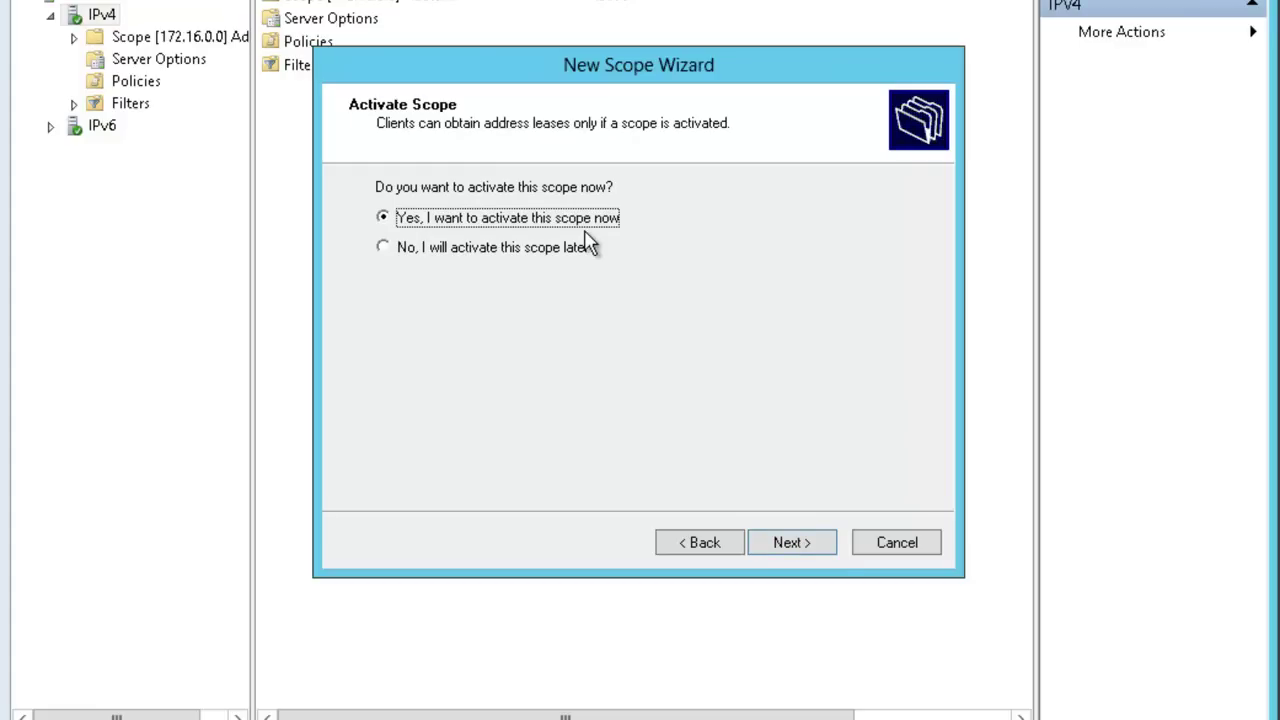
{"action": "left_click", "coordinate": [404, 255]}
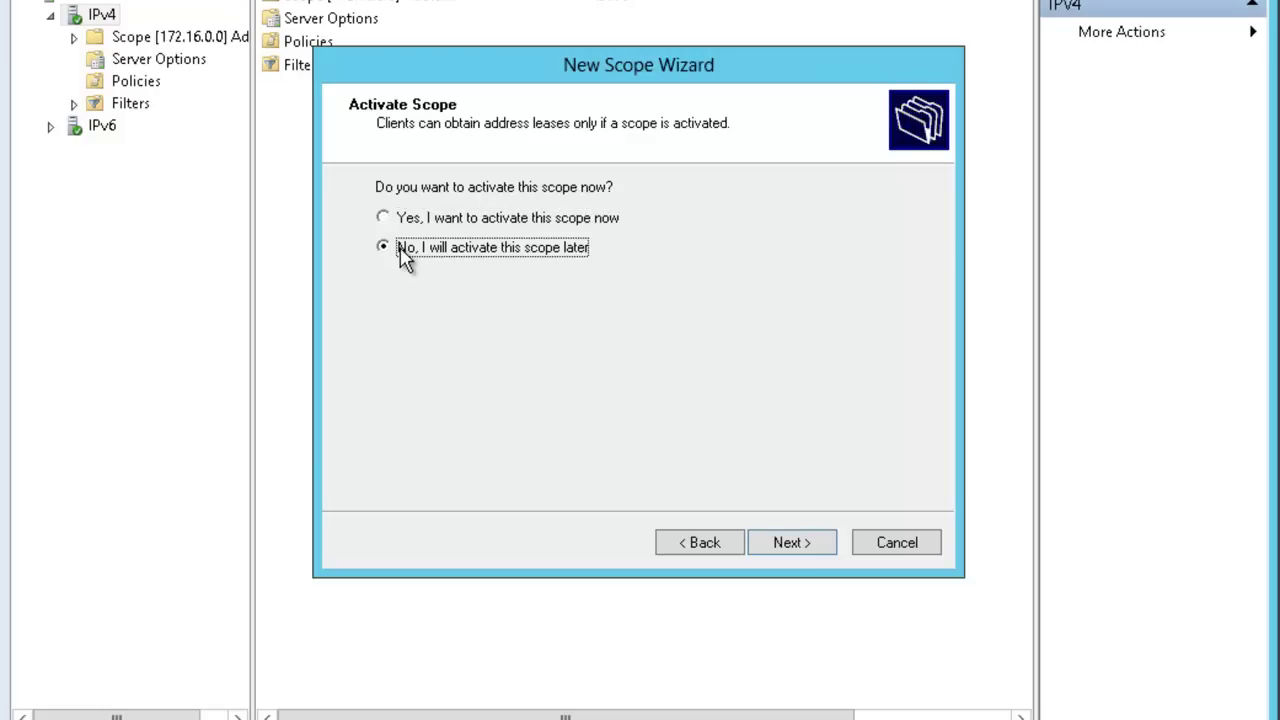
{"action": "left_click", "coordinate": [772, 553]}
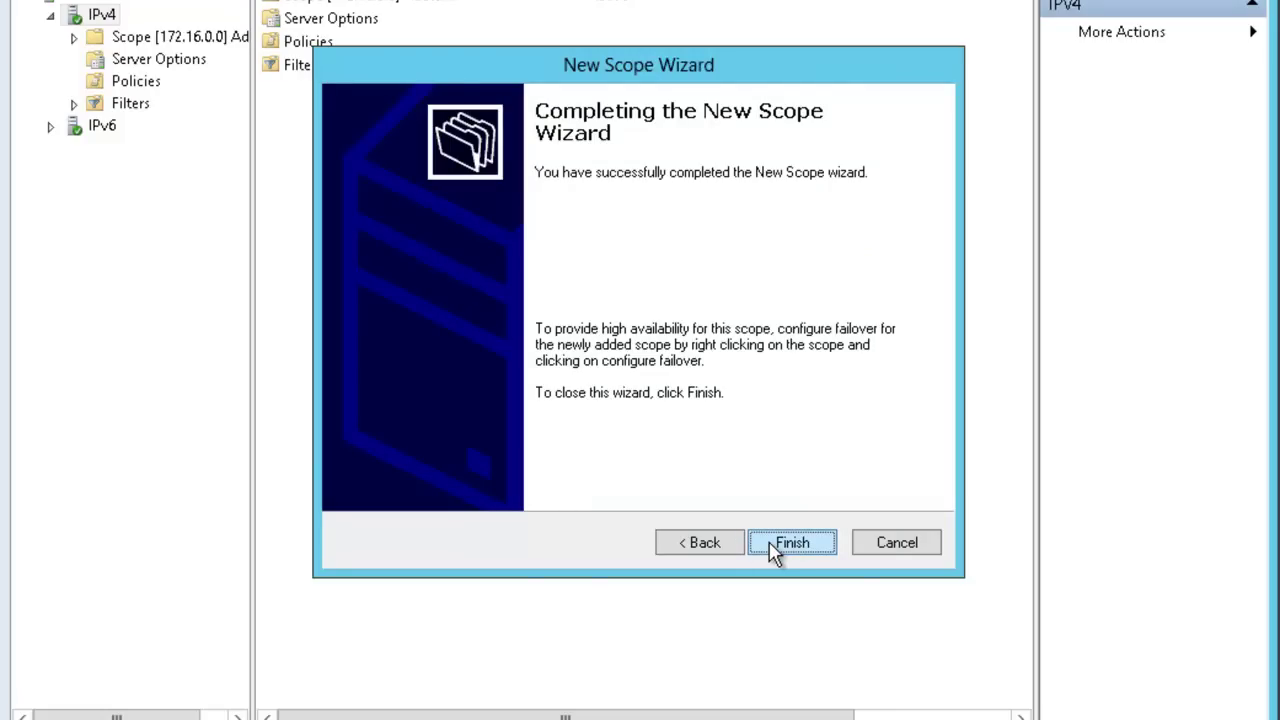
Finish the Scope1 wizard, then expand the 192.168.0.0 scope to view its address pool and options.
{"action": "left_click", "coordinate": [789, 545]}
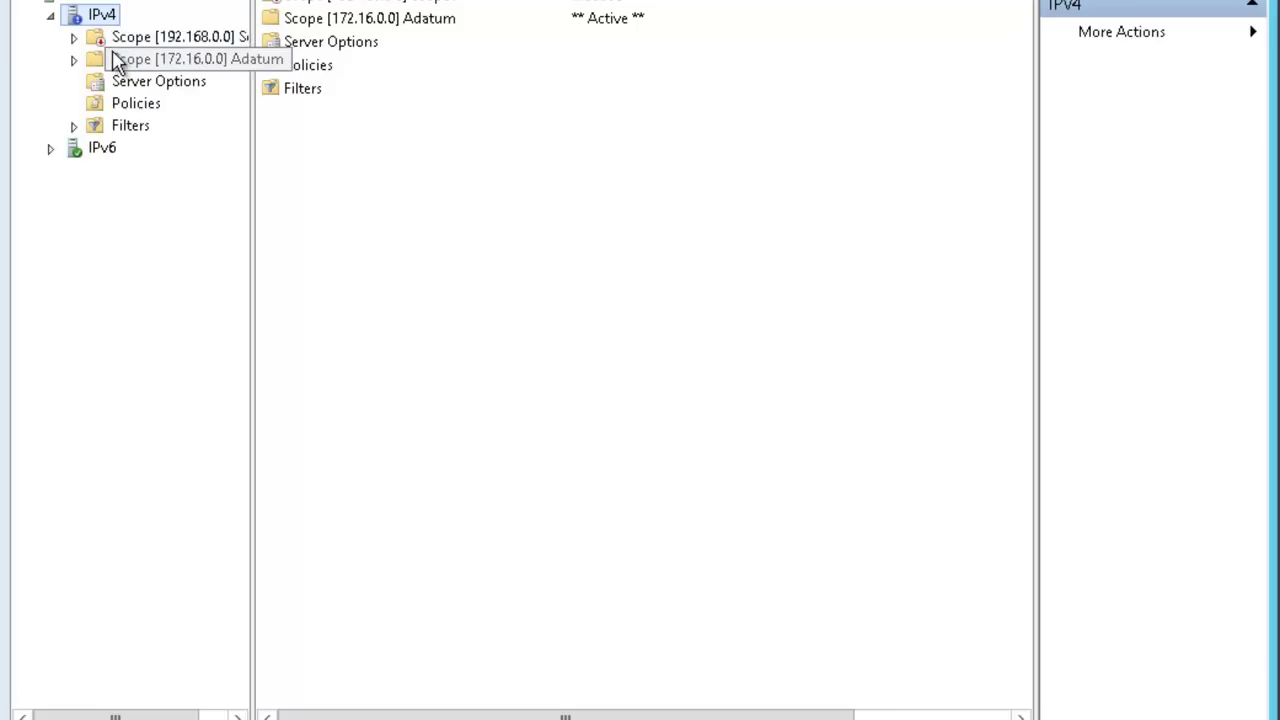
{"action": "left_click", "coordinate": [73, 38]}
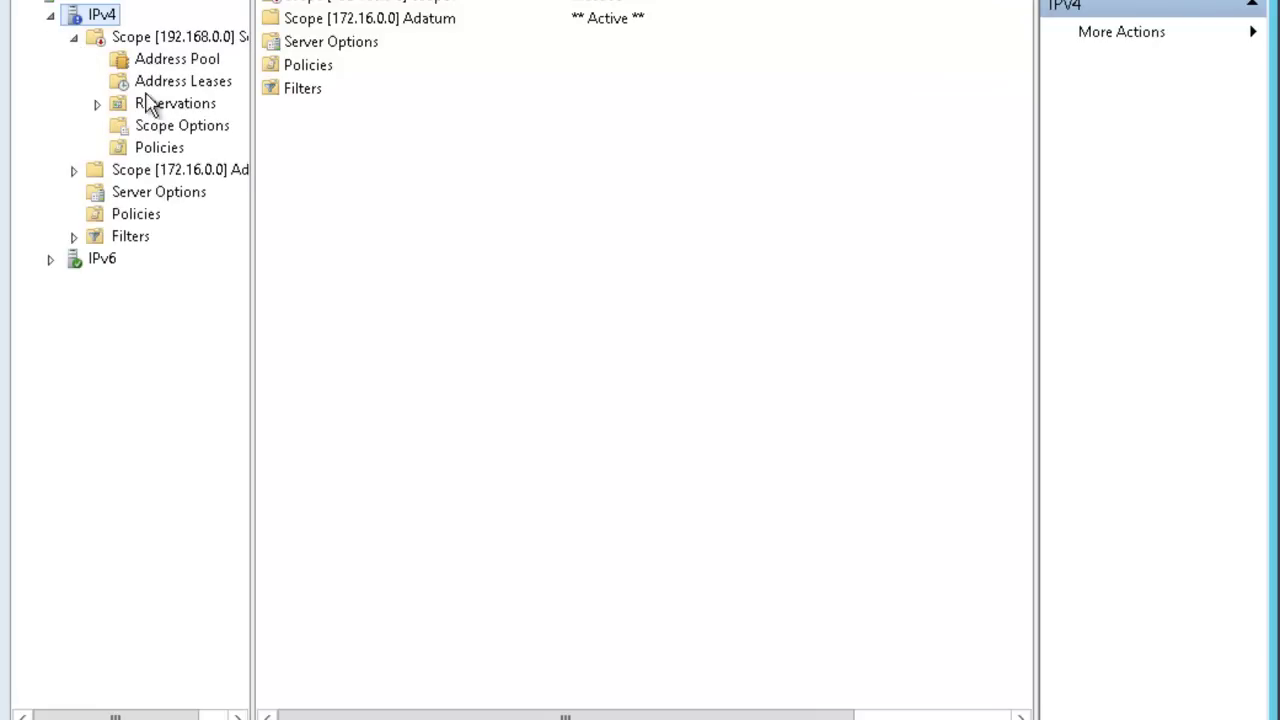
{"action": "left_click", "coordinate": [172, 66]}
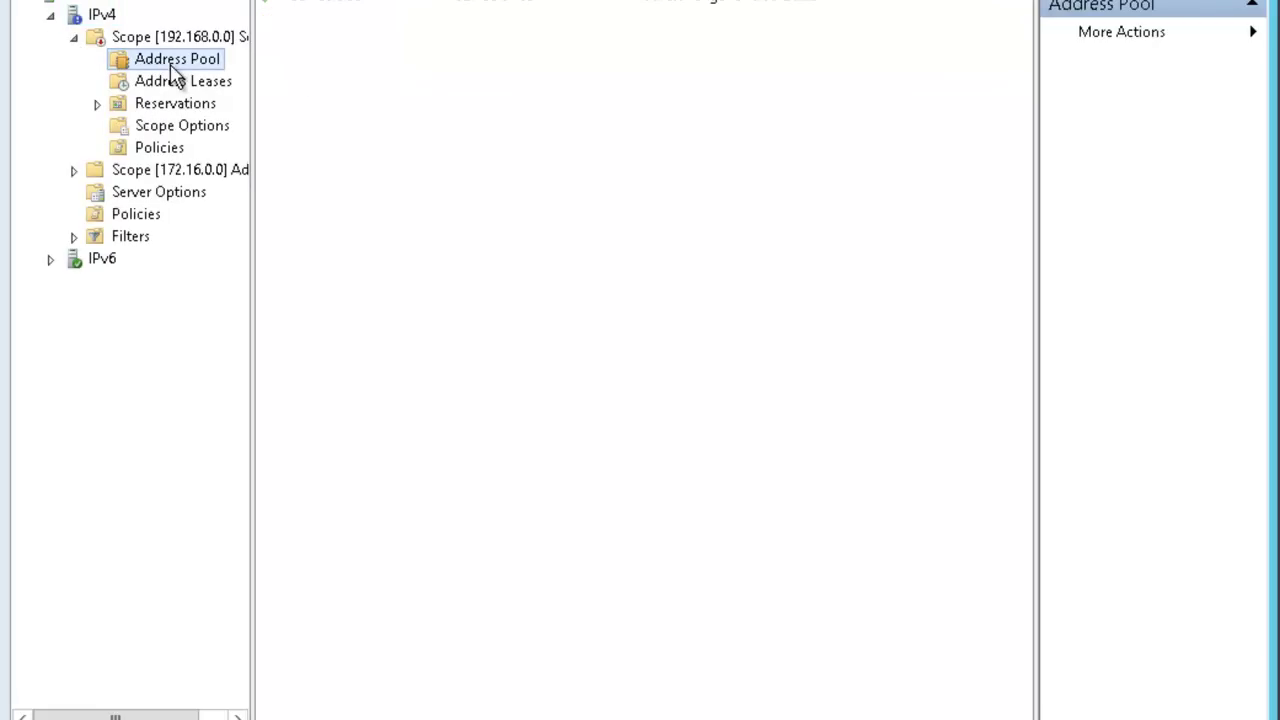
{"action": "left_click", "coordinate": [177, 128]}
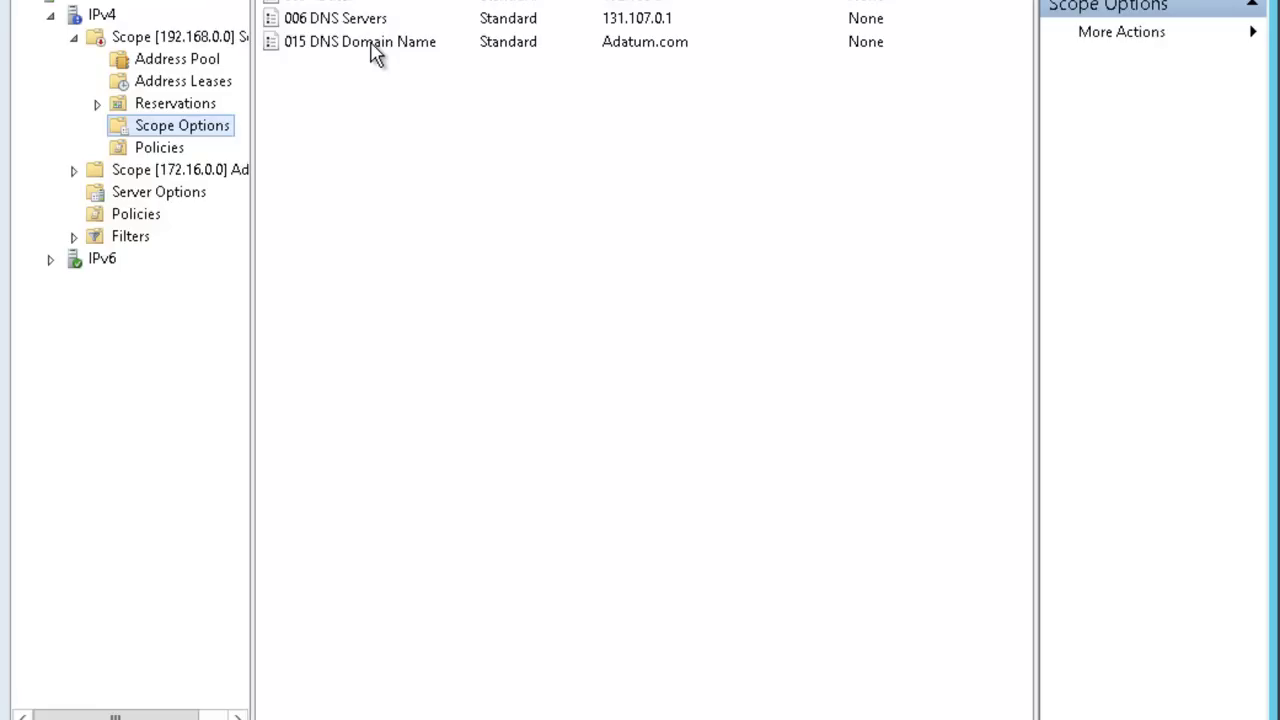
{"action": "right_click", "coordinate": [142, 42]}
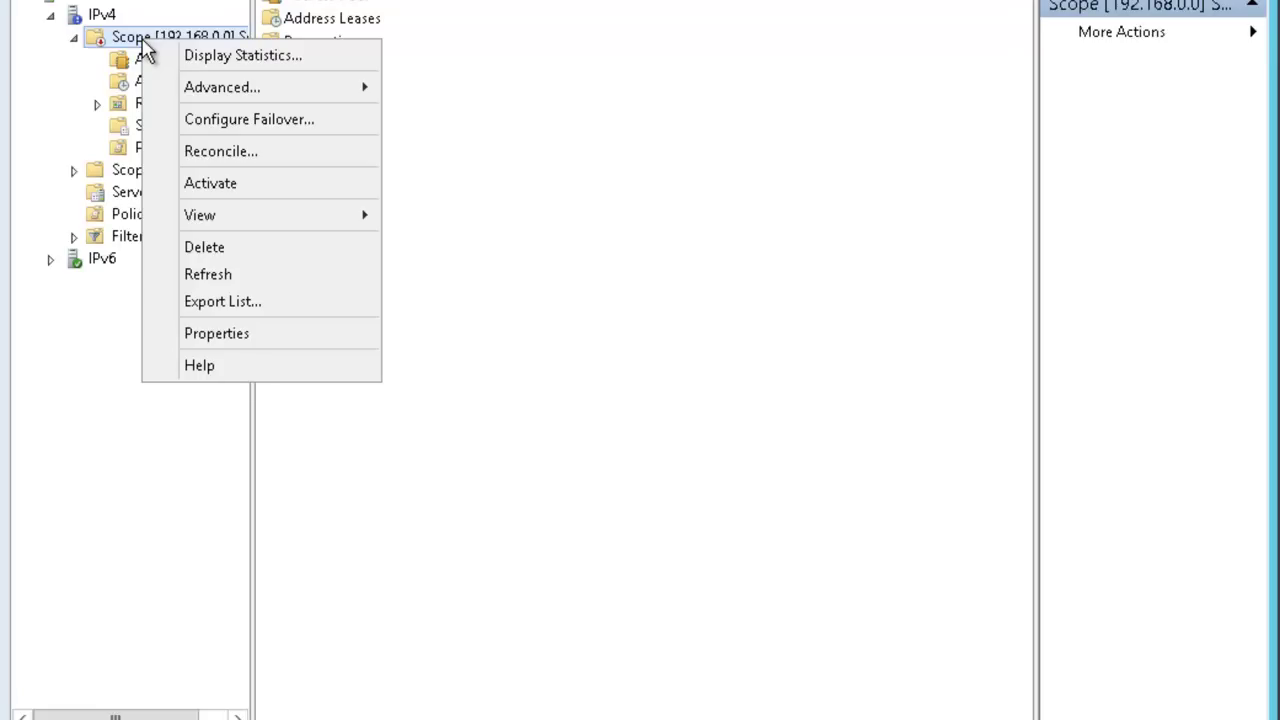
{"action": "left_click", "coordinate": [108, 16]}
Start a new scope named Scope2 with range 192.168.1.50–192.168.1.100.
{"action": "right_click", "coordinate": [108, 16]}
{"action": "left_click", "coordinate": [158, 58]}
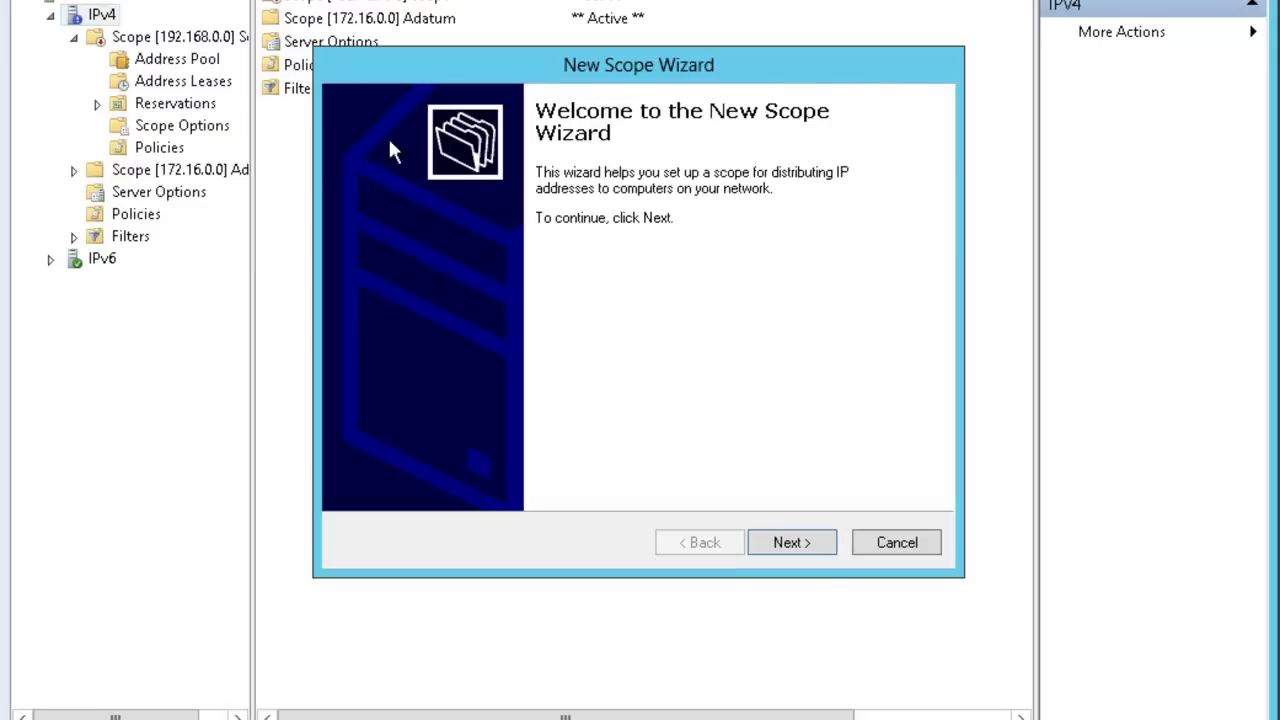
{"action": "left_click", "coordinate": [806, 548]}
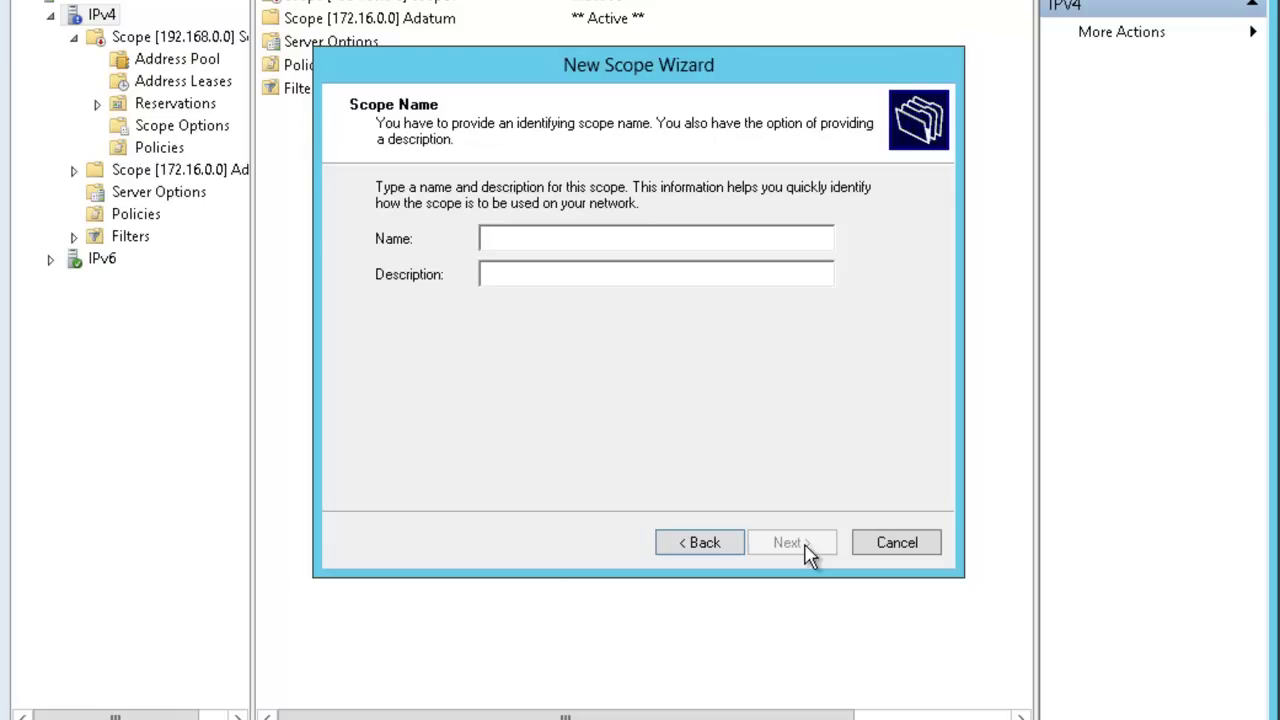
{"action": "type", "text": "Scope2"}
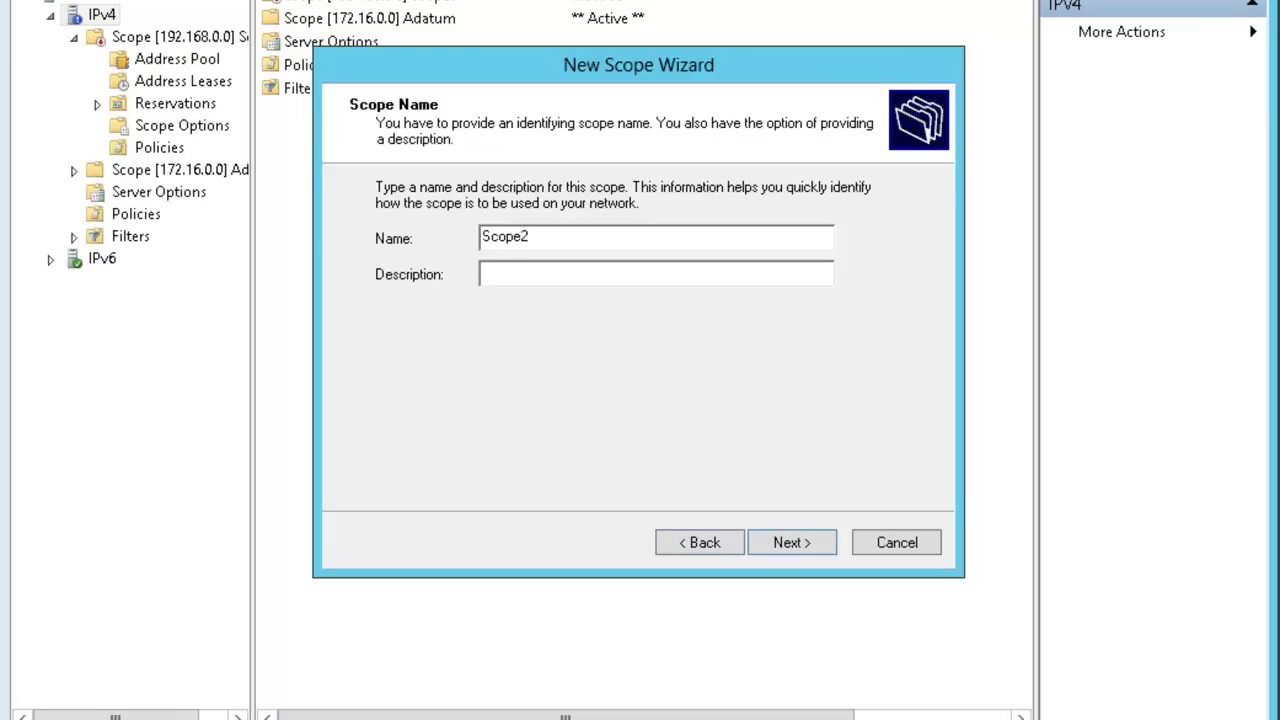
{"action": "left_click", "coordinate": [810, 548]}
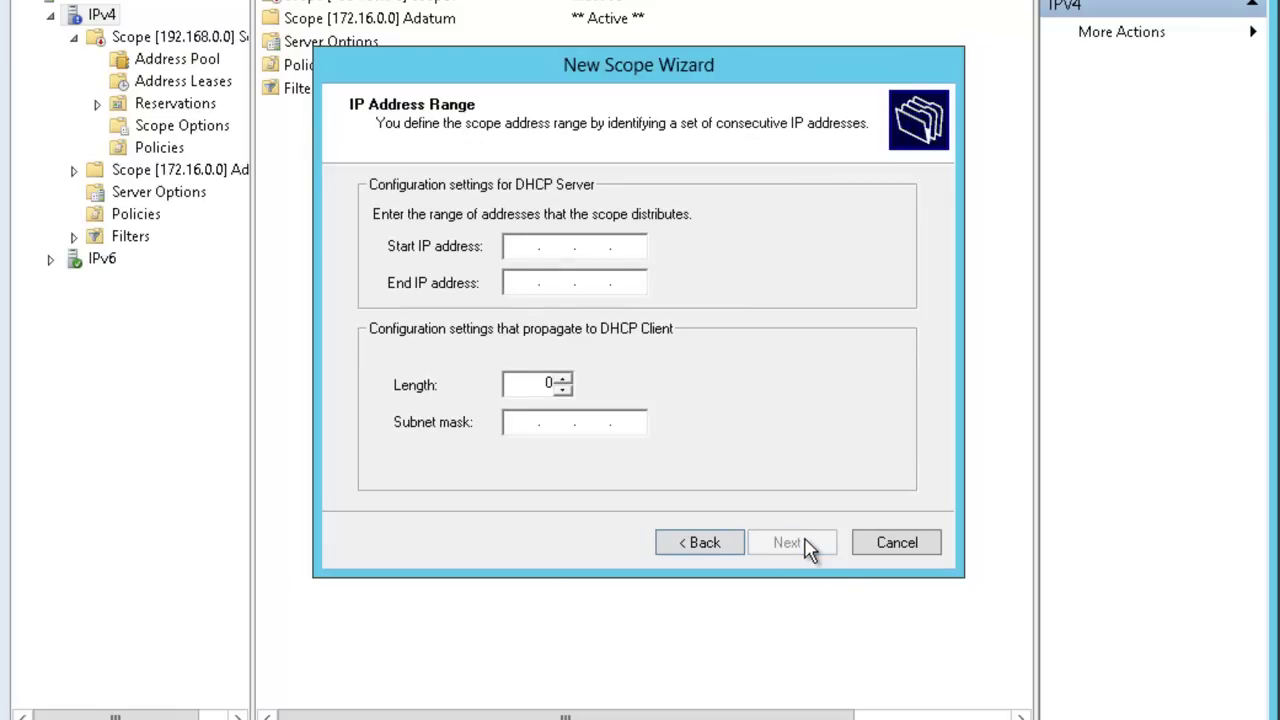
{"action": "type", "text": "192 . 168 . 1 . 50"}
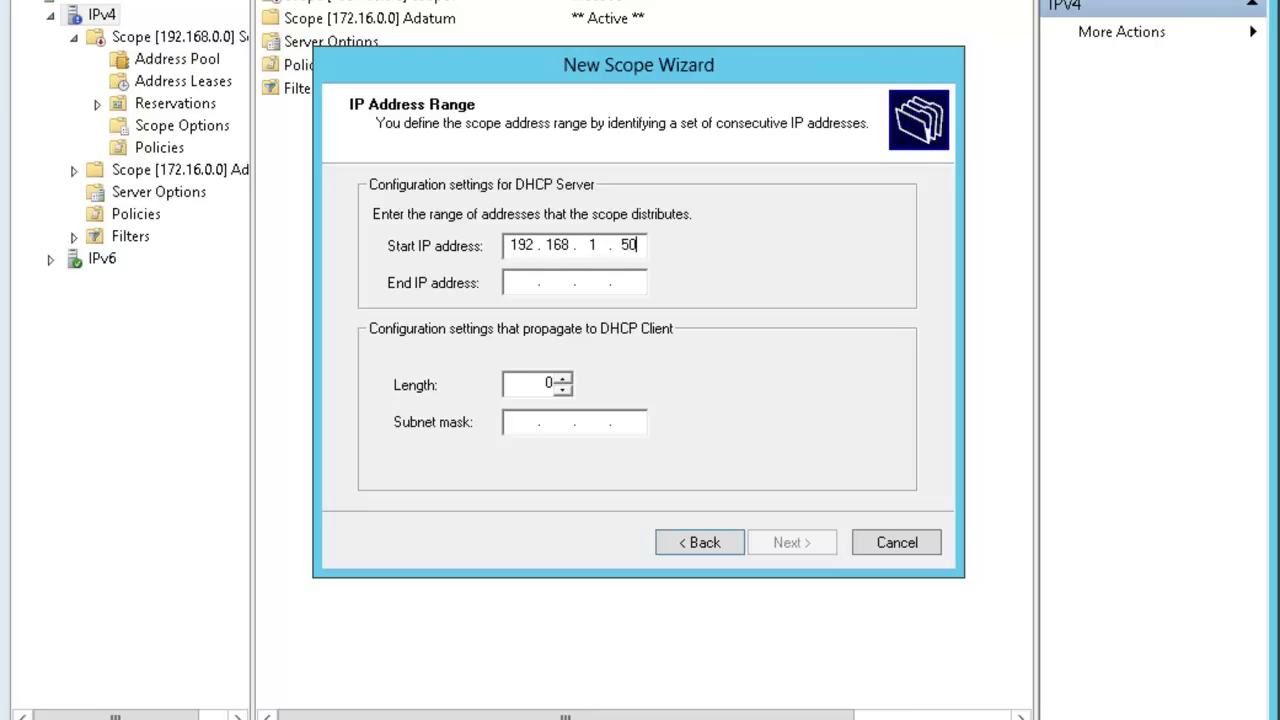
{"action": "key", "text": "Tab"}
{"action": "type", "text": "192 . 168 . 1 . 1"}
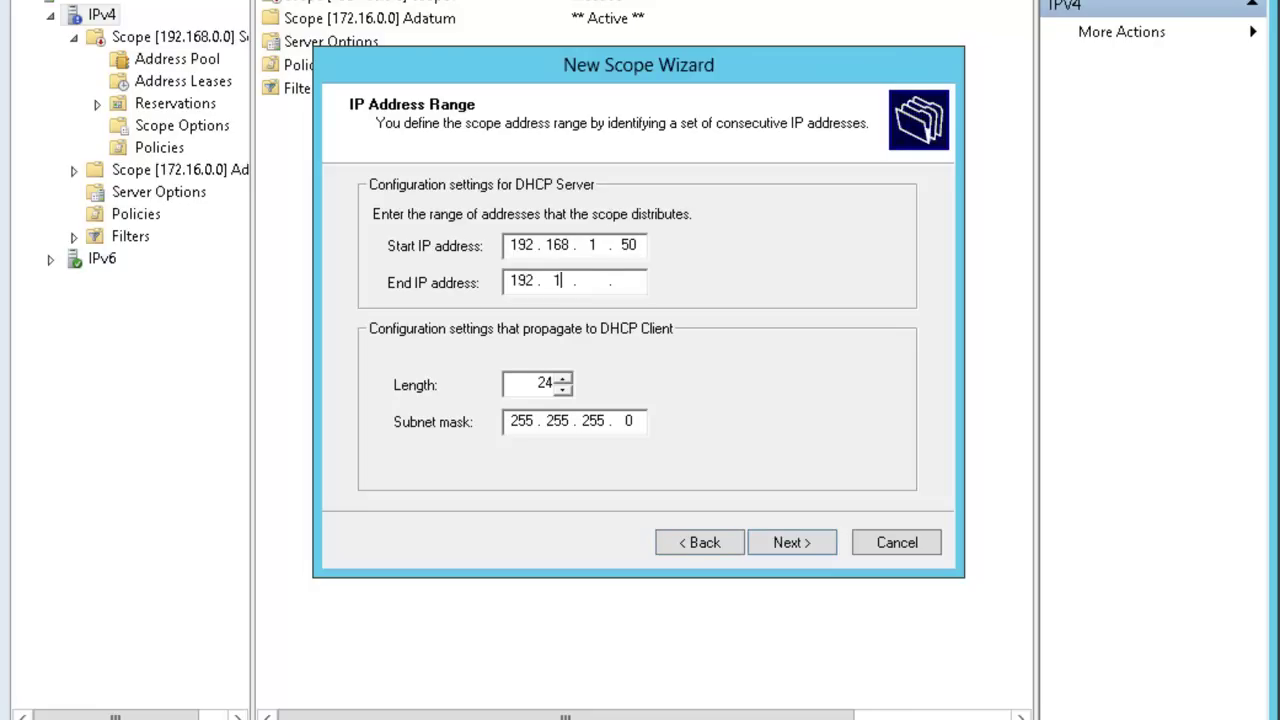
{"action": "type", "text": "00"}
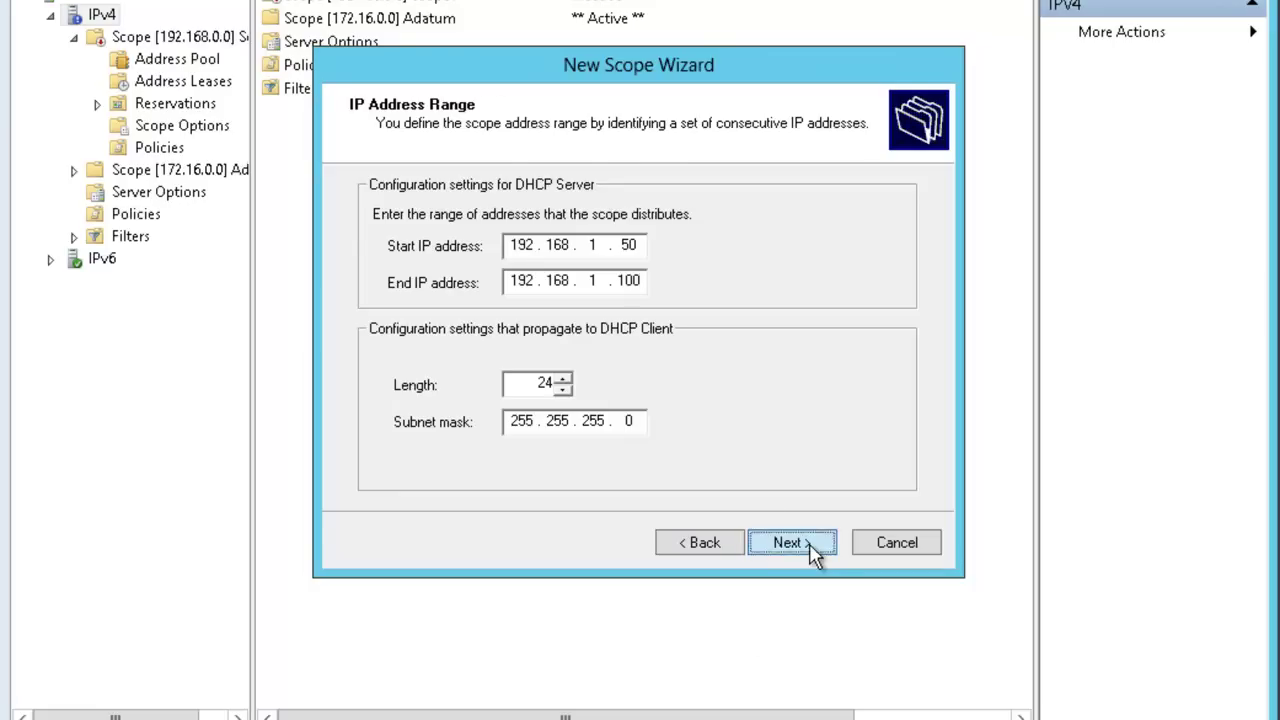
Keep no exclusions and the default lease, and add gateway 192.168.1.1.
{"action": "left_click", "coordinate": [811, 547]}
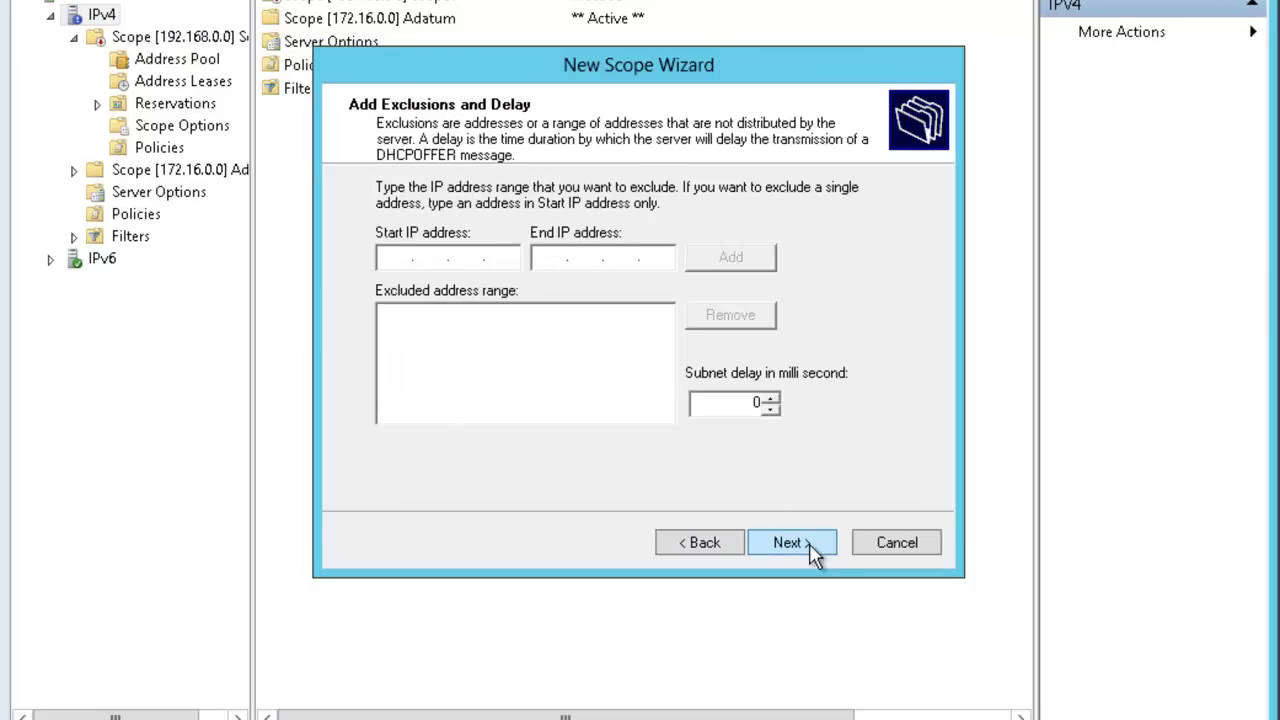
{"action": "left_click", "coordinate": [811, 547]}
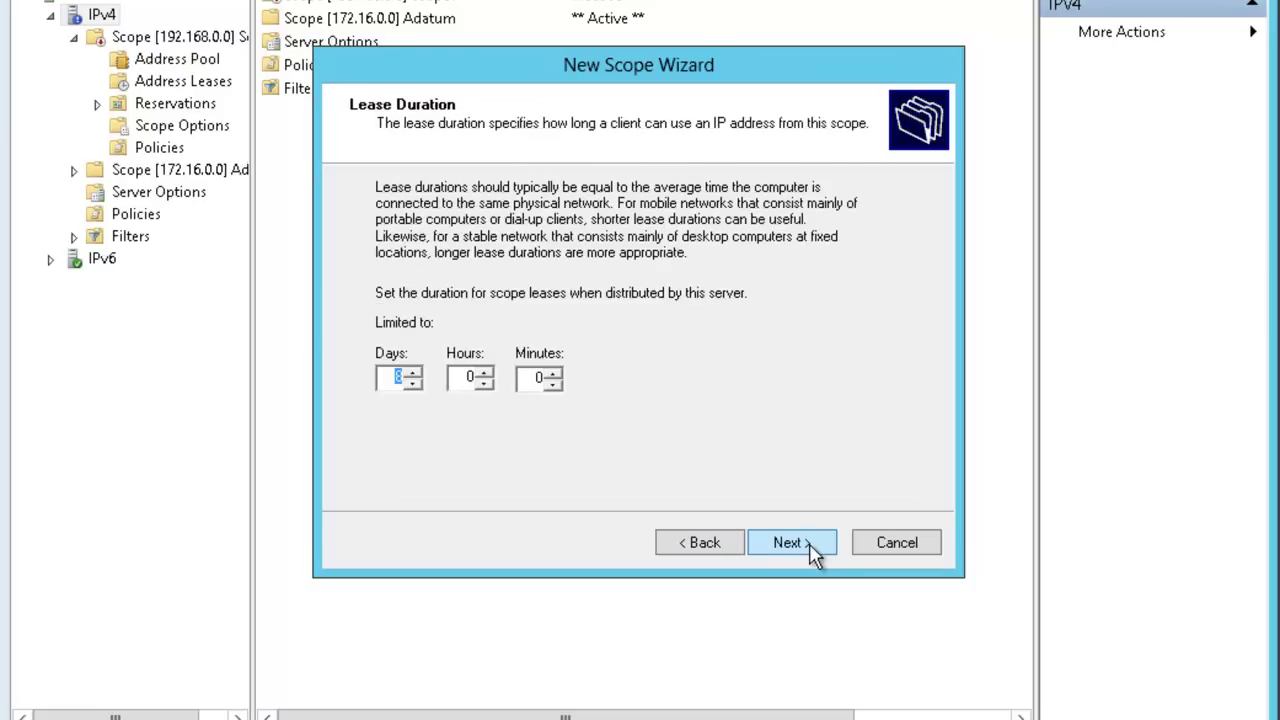
{"action": "left_click", "coordinate": [812, 550]}
{"action": "left_click", "coordinate": [812, 550]}
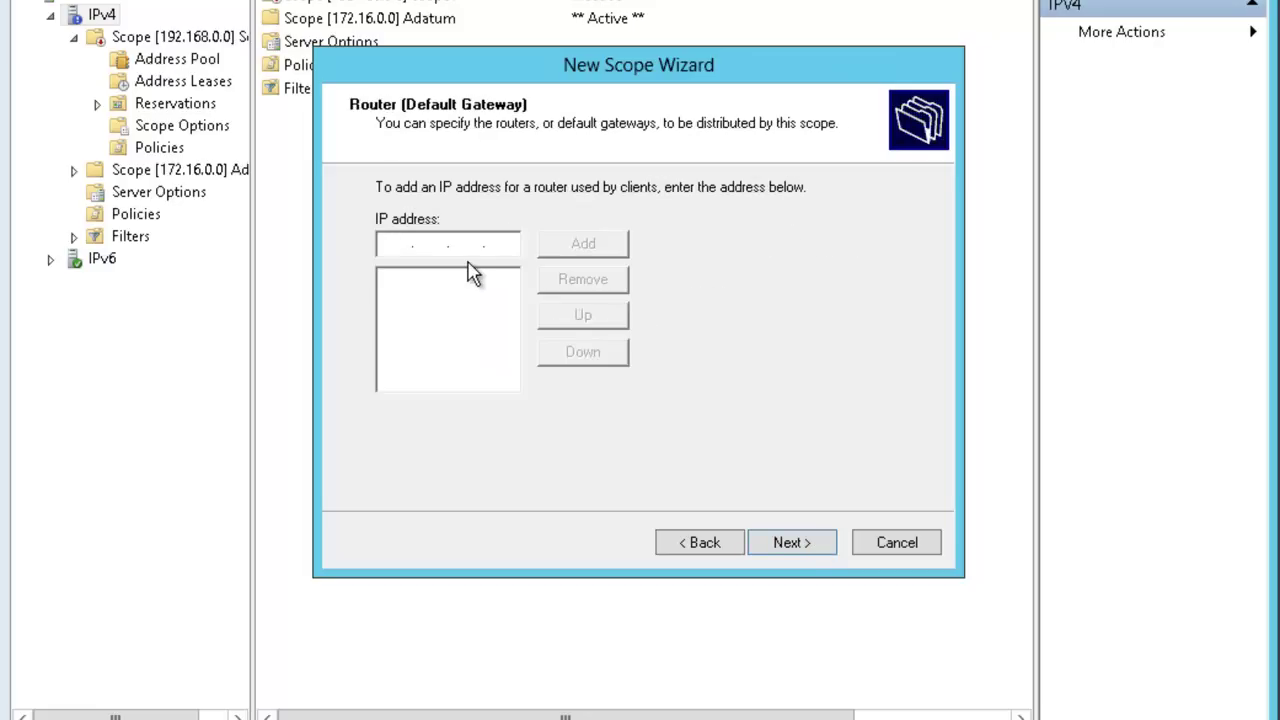
{"action": "type", "text": "192.168.1.1"}
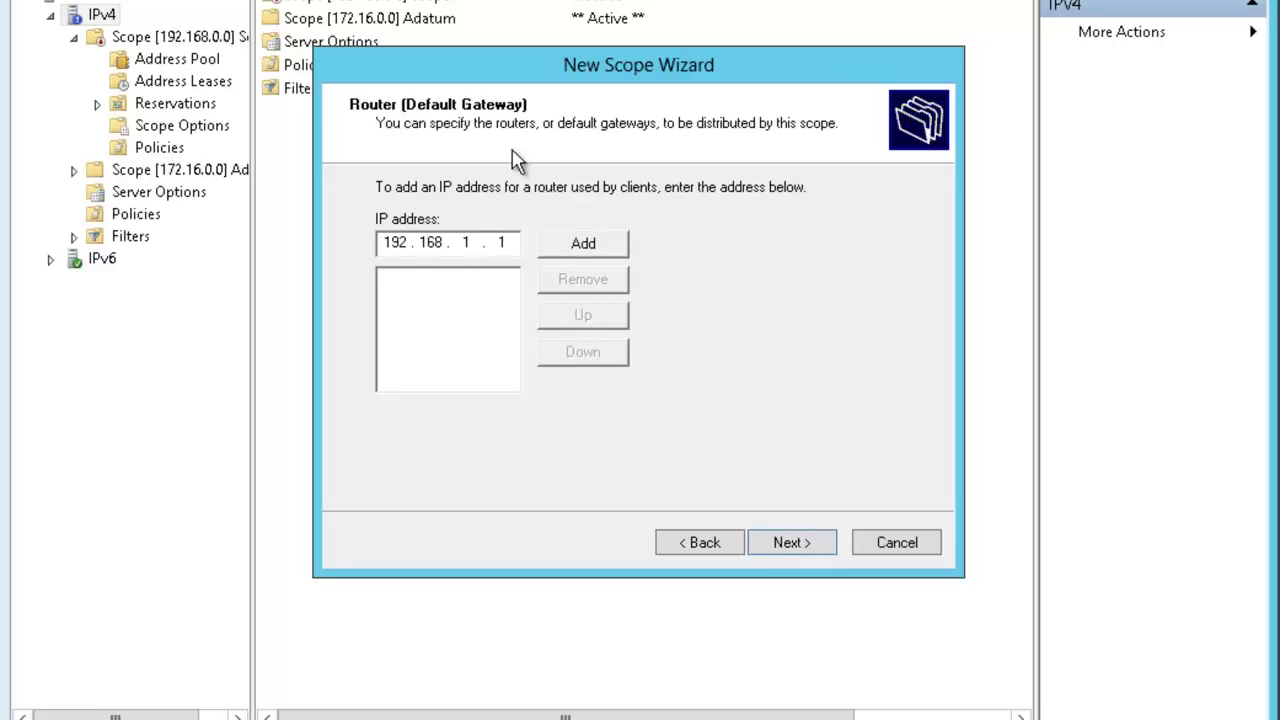
{"action": "left_click", "coordinate": [571, 246]}
Keep the default DNS settings, skip WINS, defer activation and finish Scope2.
{"action": "left_click", "coordinate": [788, 544]}
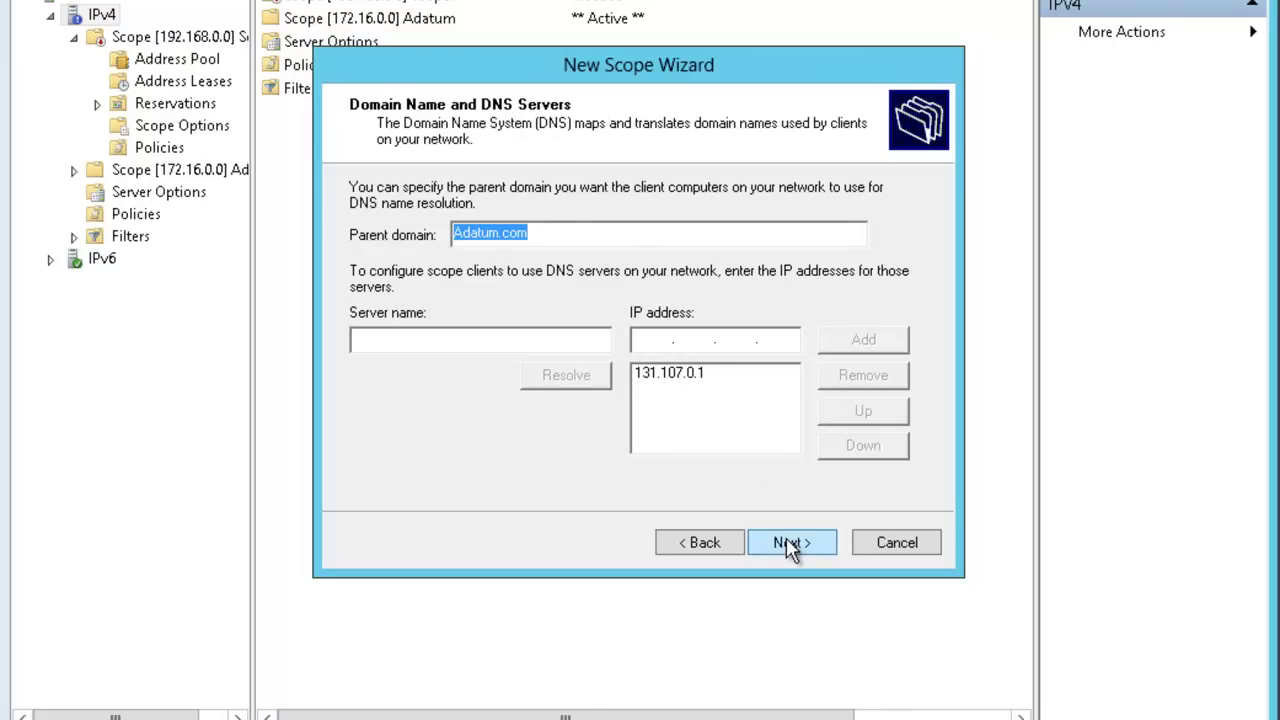
{"action": "left_click", "coordinate": [790, 546]}
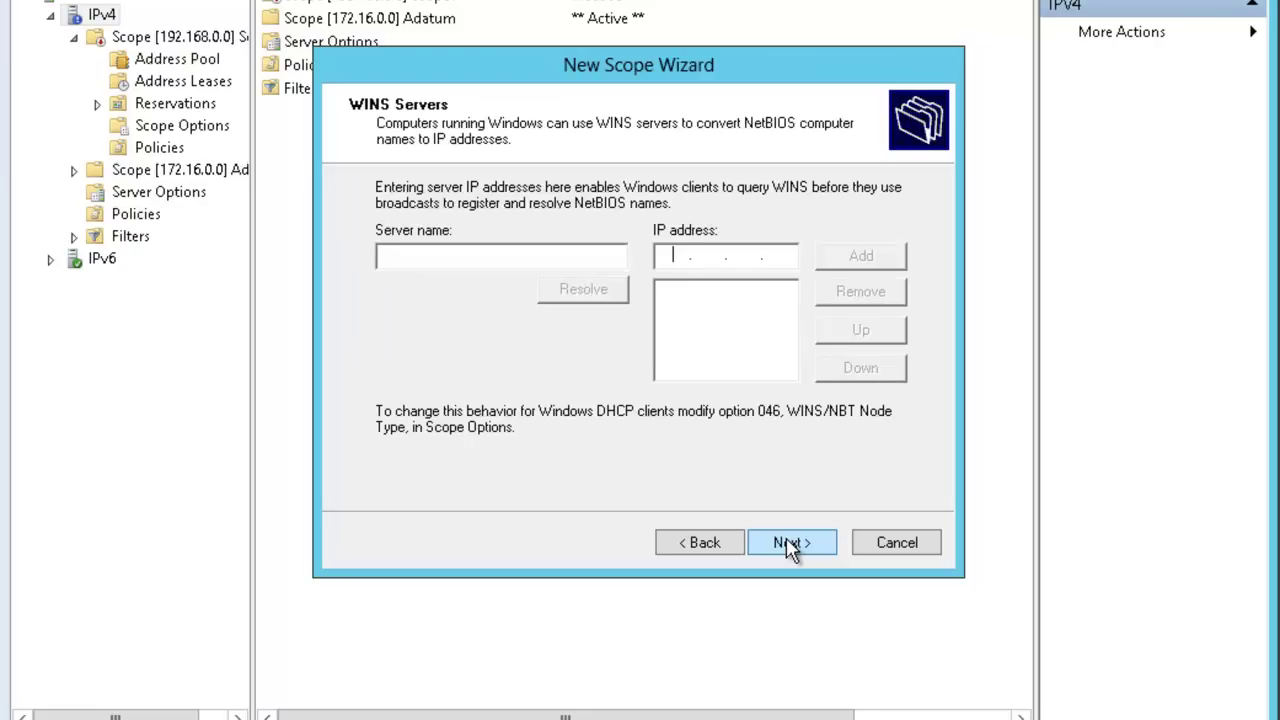
{"action": "left_click", "coordinate": [790, 546]}
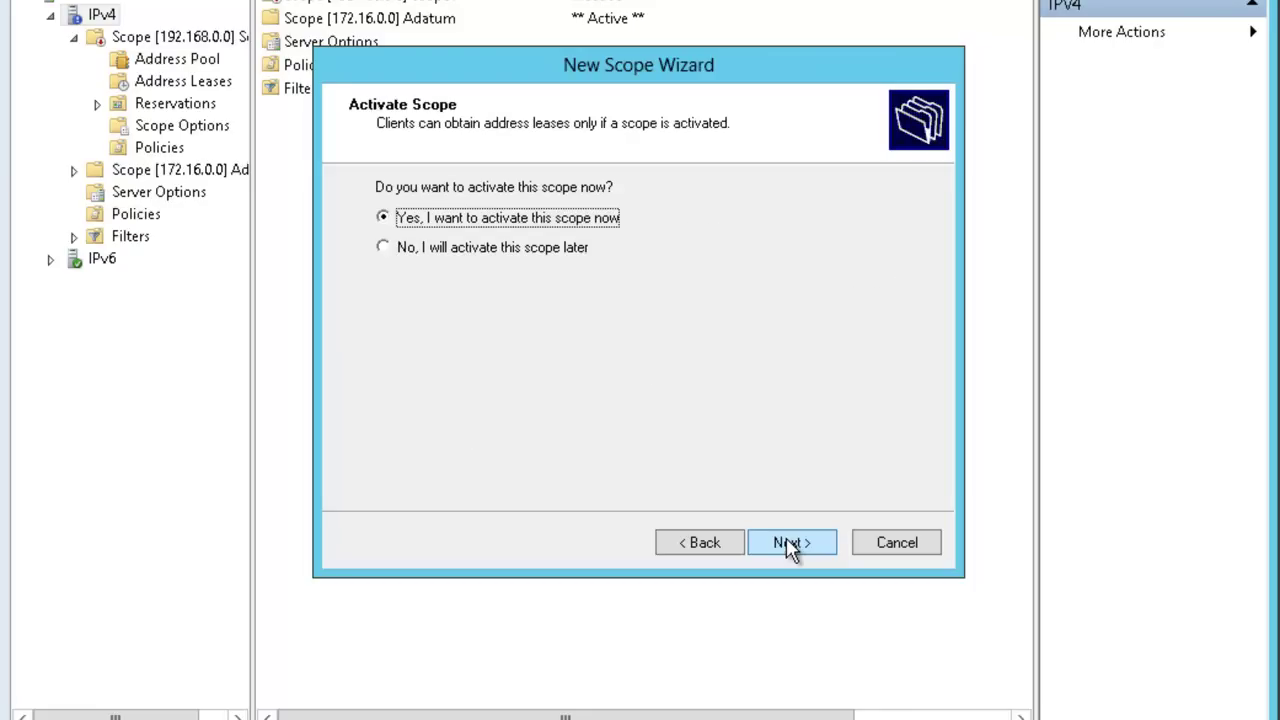
{"action": "left_click", "coordinate": [447, 250]}
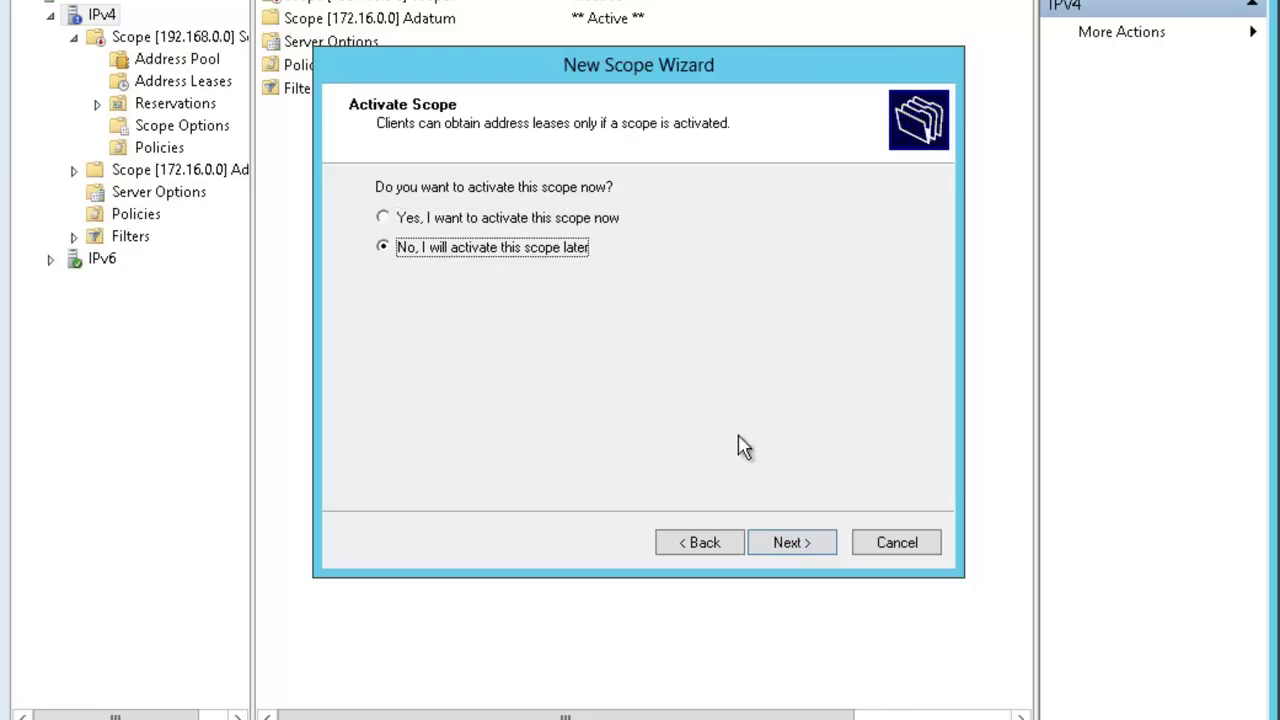
{"action": "left_click", "coordinate": [789, 545]}
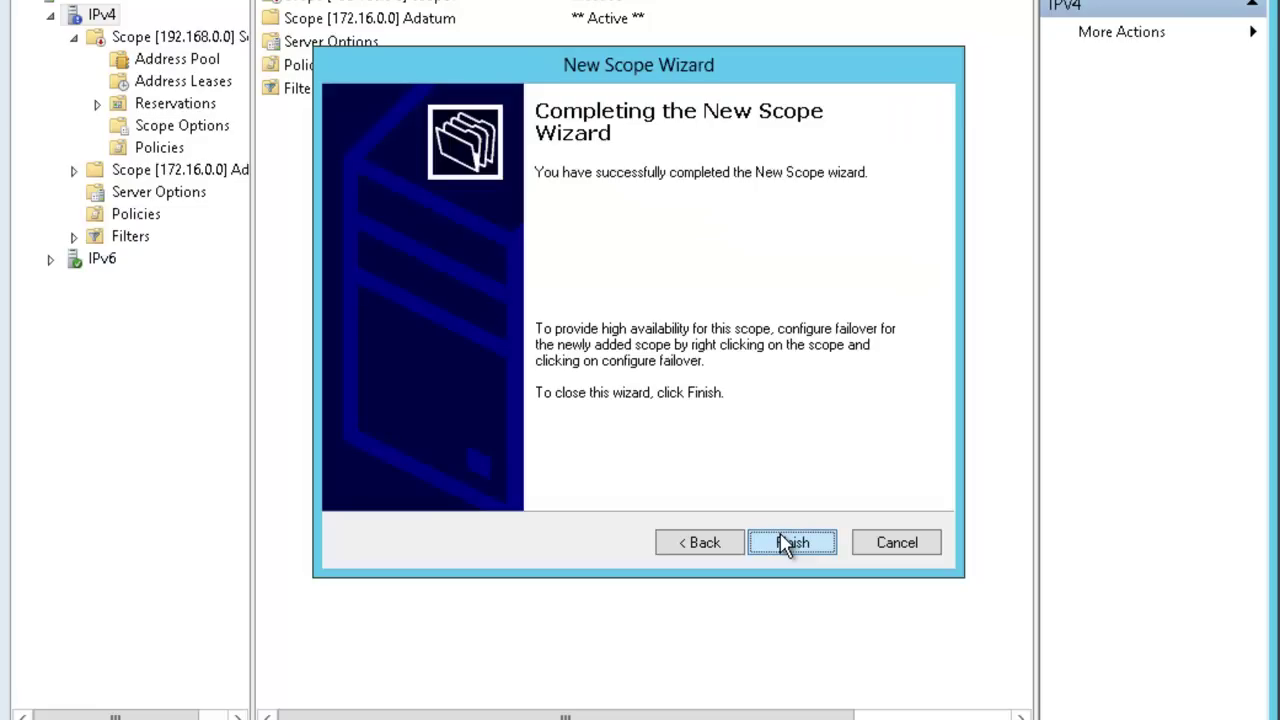
{"action": "left_click", "coordinate": [785, 543]}
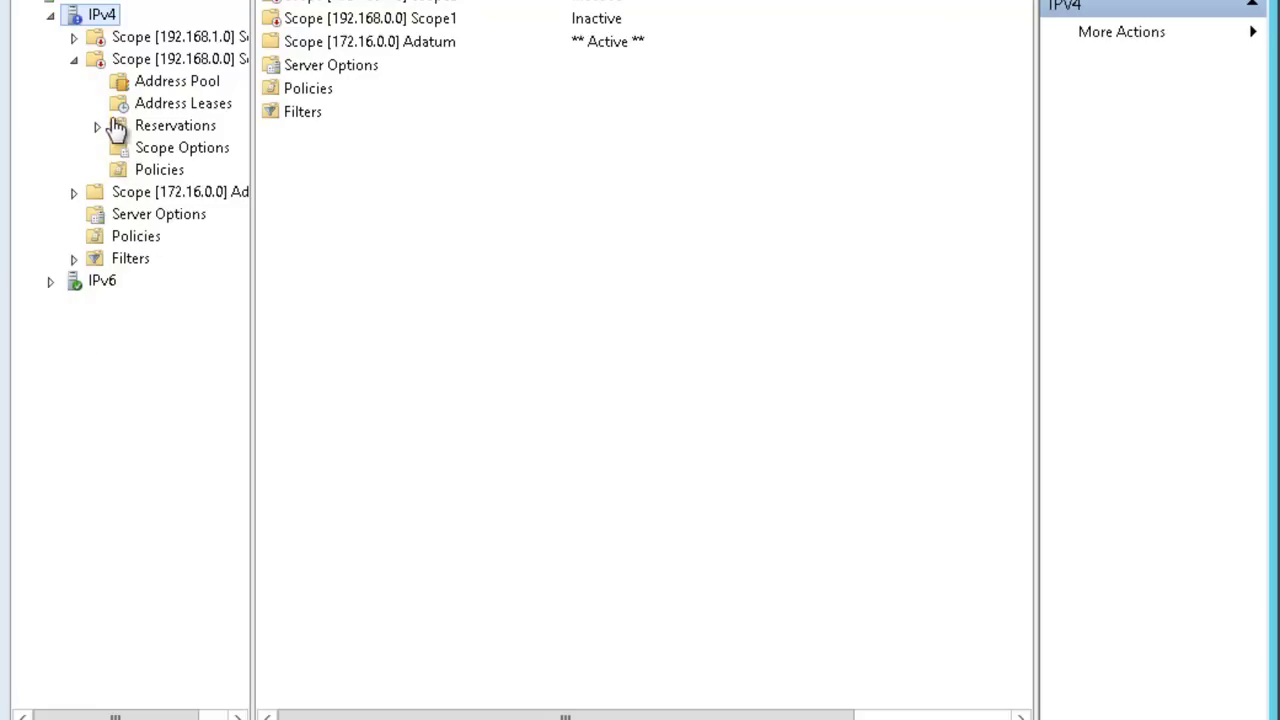
Create the superscope AdatumSuper containing Scope1 and Scope2.
{"action": "right_click", "coordinate": [98, 24]}
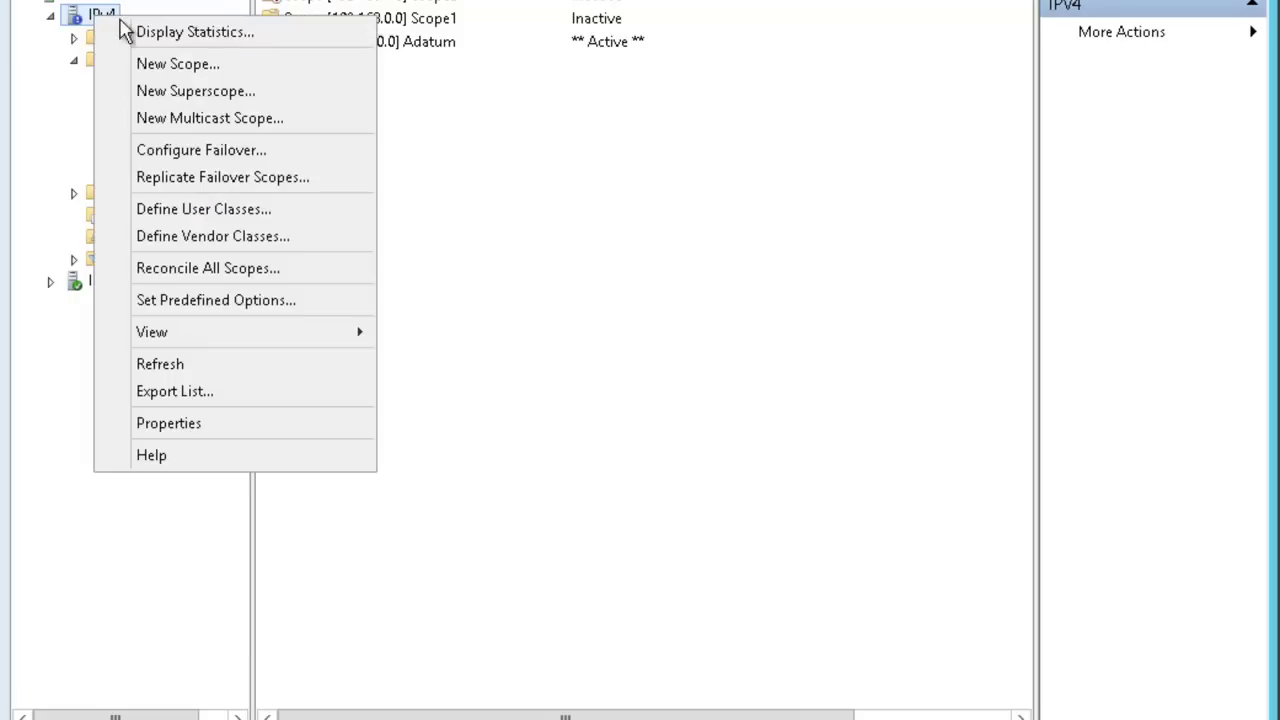
{"action": "left_click", "coordinate": [207, 102]}
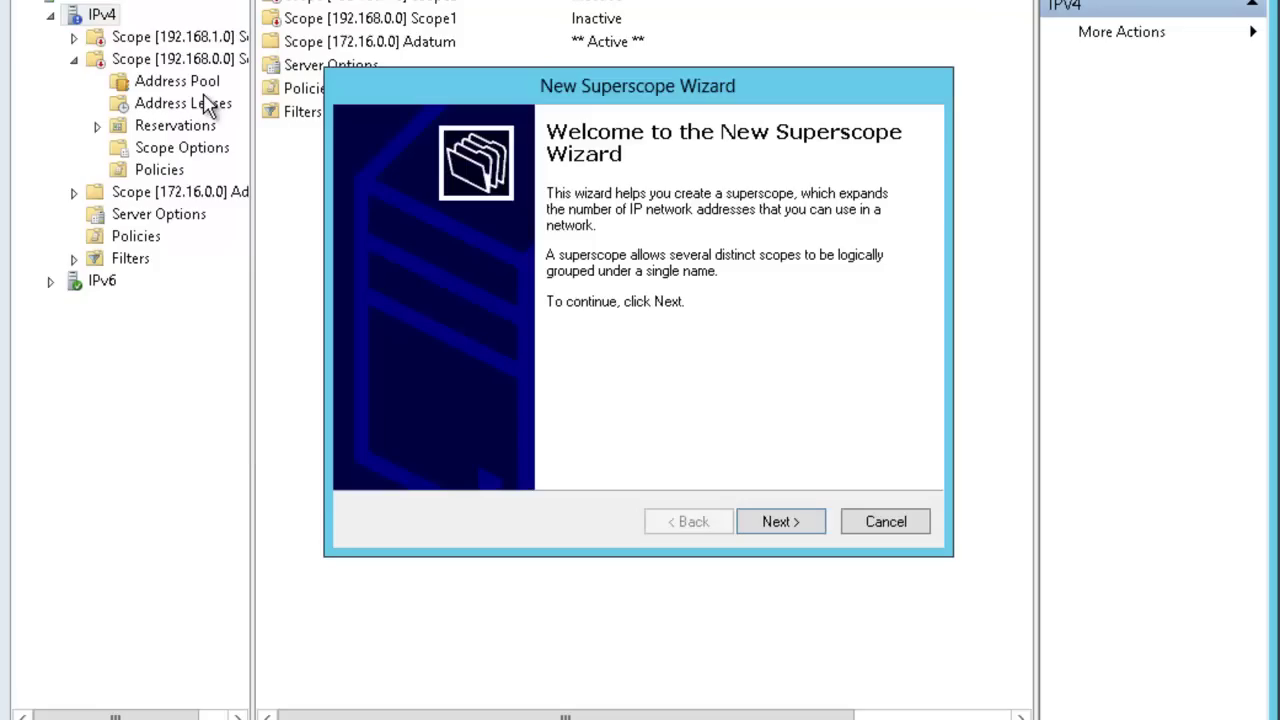
{"action": "left_click", "coordinate": [797, 524]}
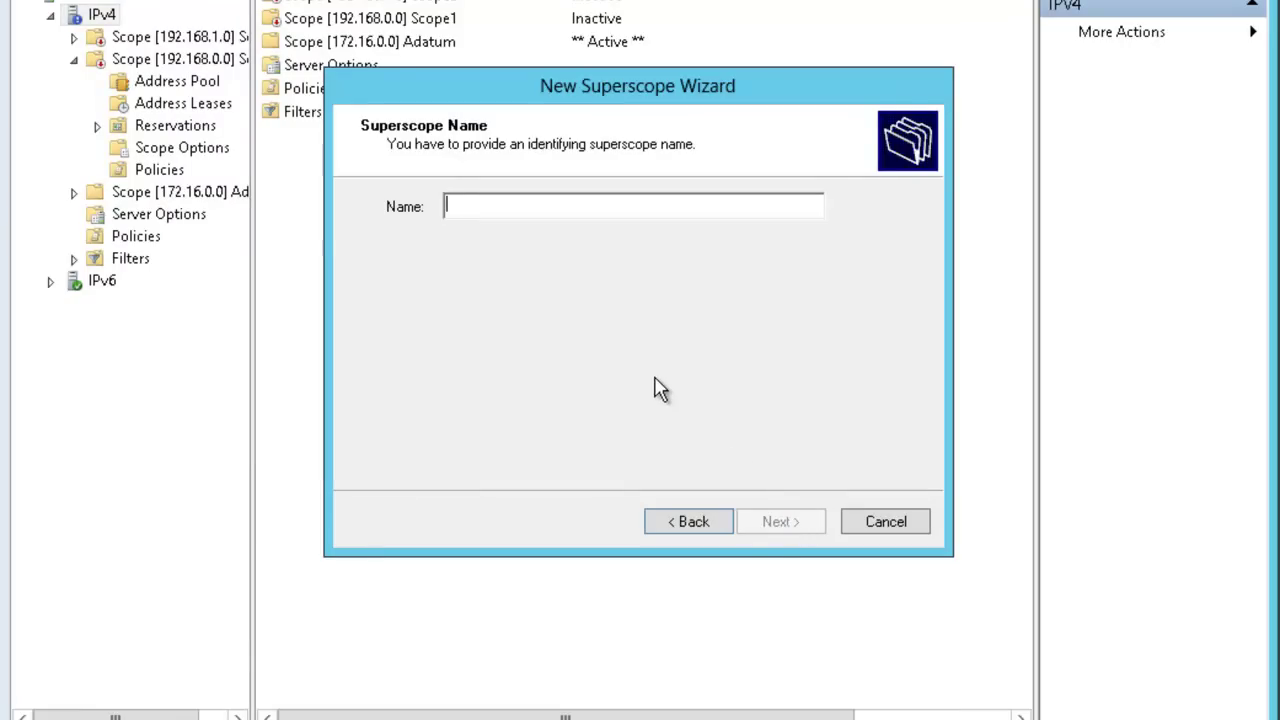
{"action": "type", "text": "Ada"}
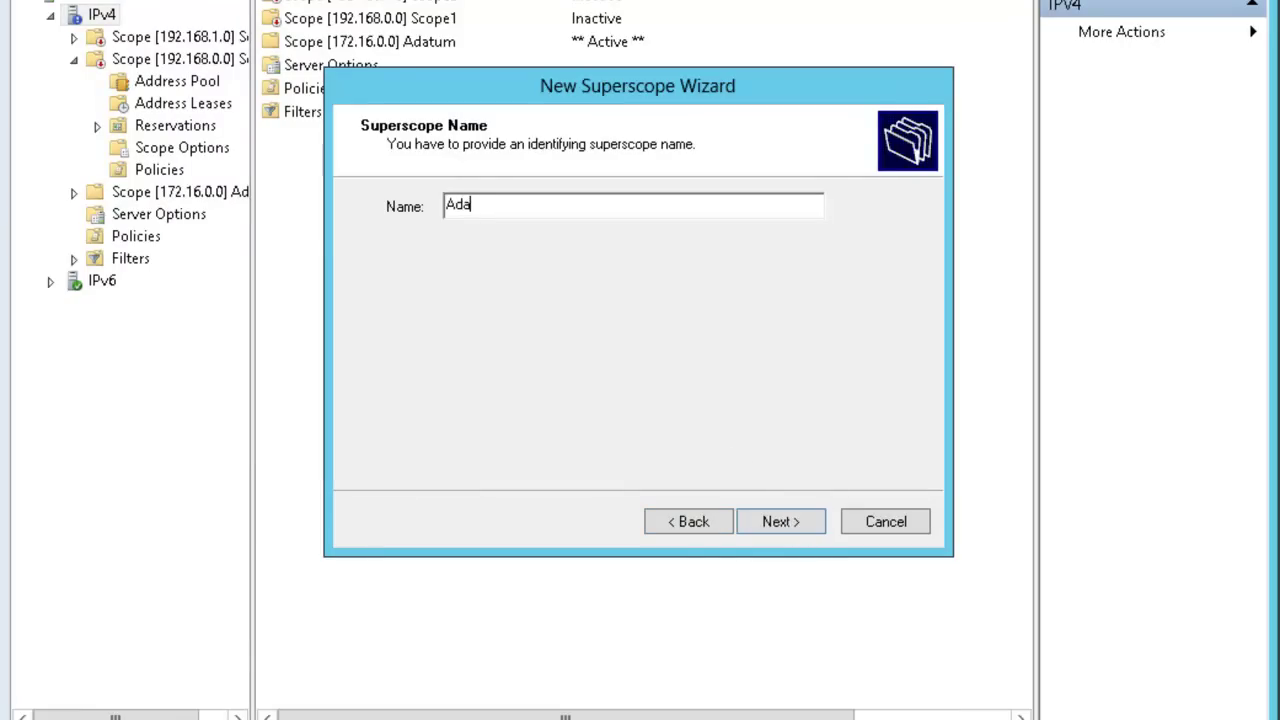
{"action": "type", "text": "tumSuper"}
{"action": "left_click", "coordinate": [779, 527]}
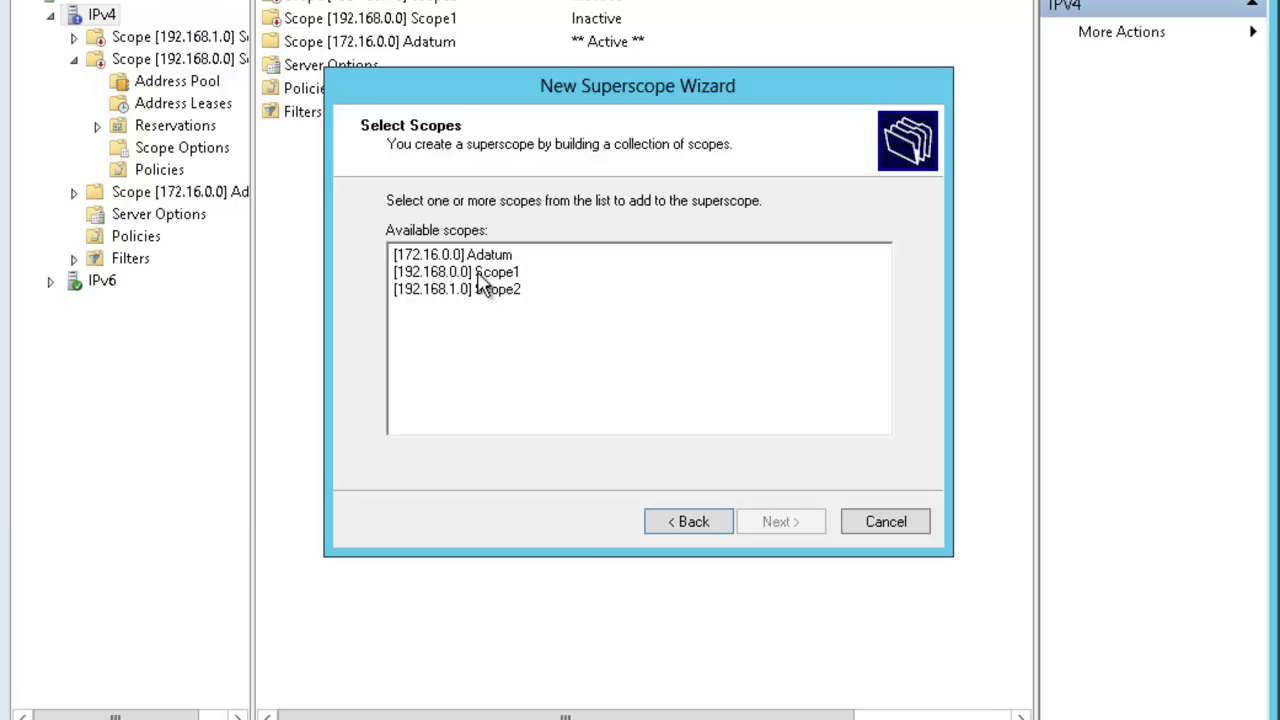
{"action": "left_click", "coordinate": [478, 281]}
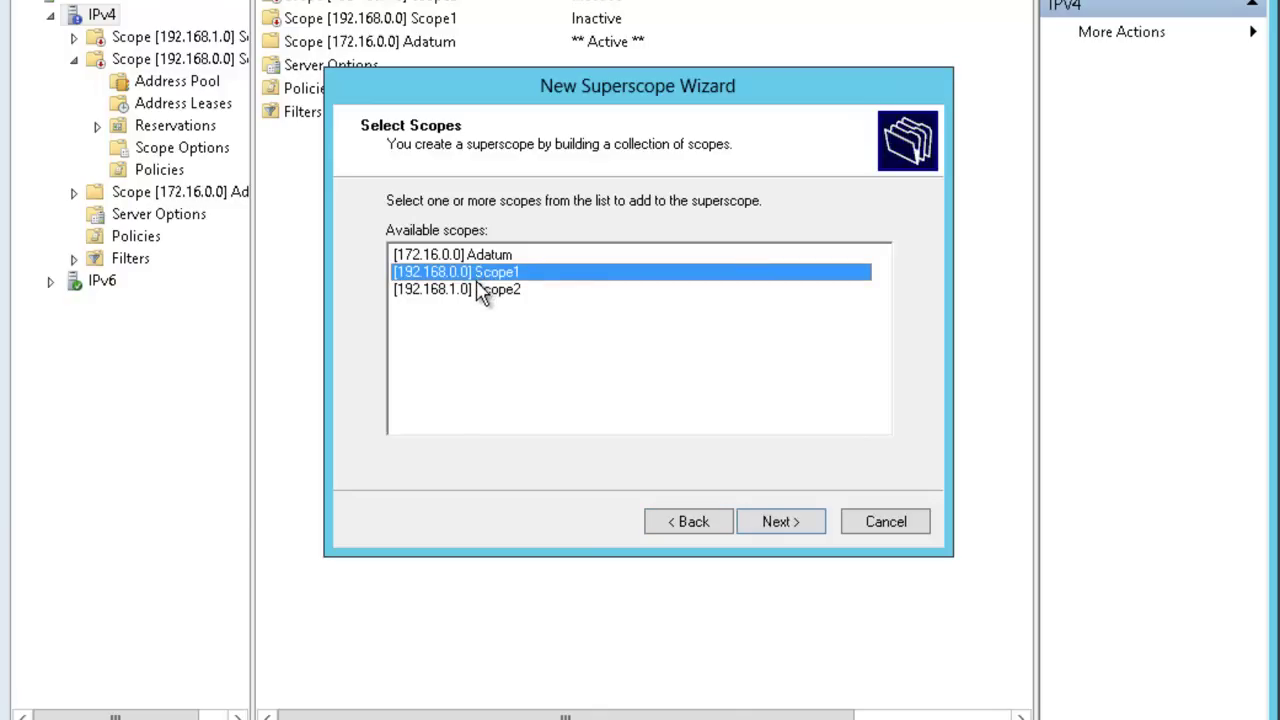
{"action": "left_click", "coordinate": [480, 295], "text": "ctrl"}
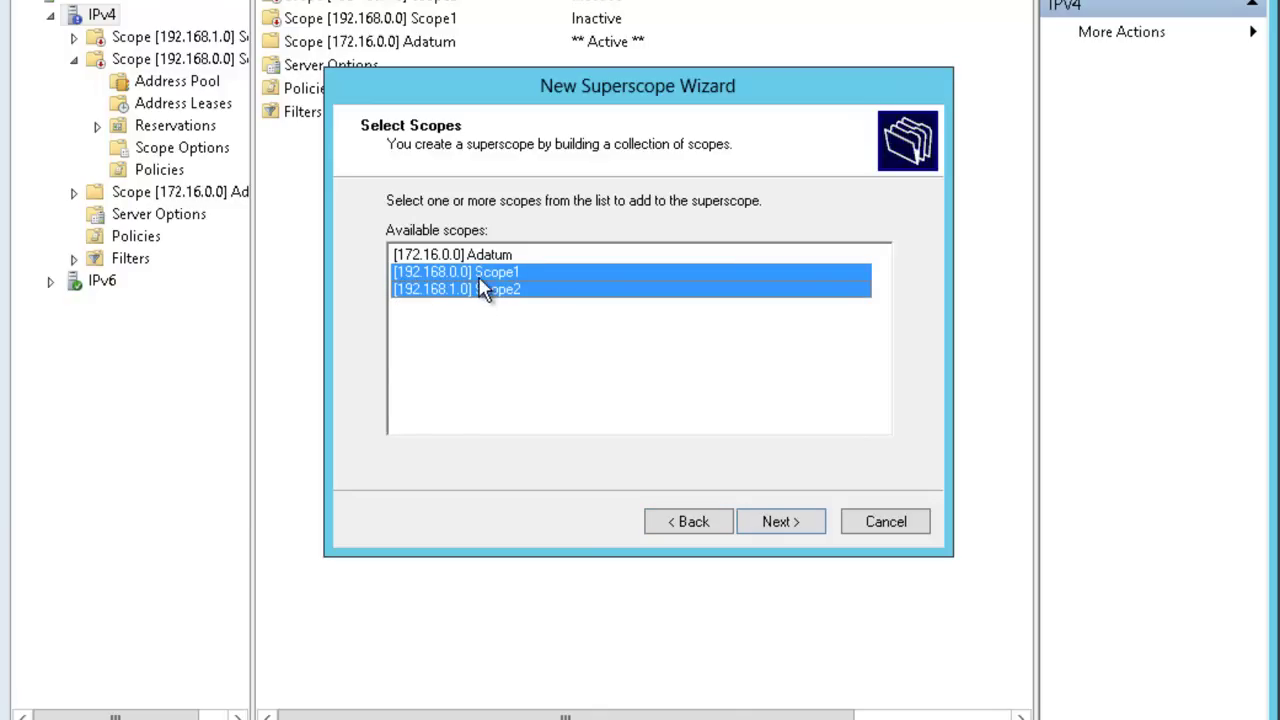
{"action": "left_click", "coordinate": [775, 525]}
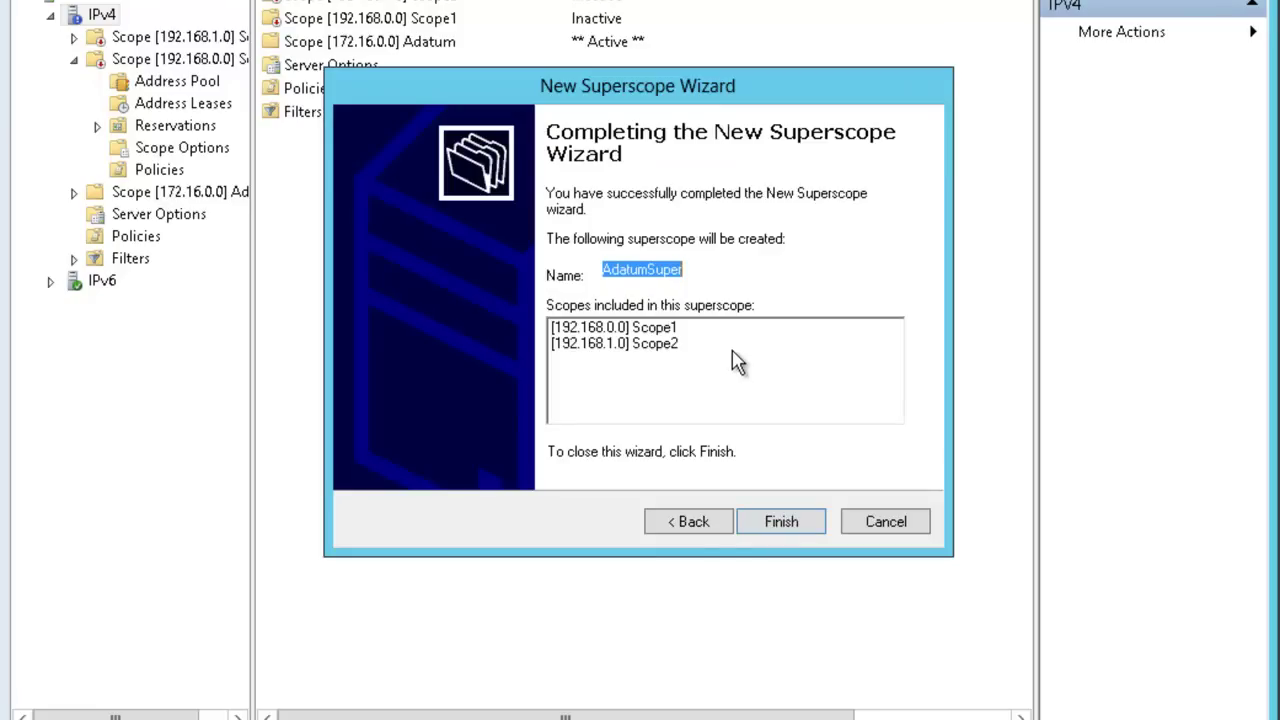
{"action": "left_click", "coordinate": [768, 522]}
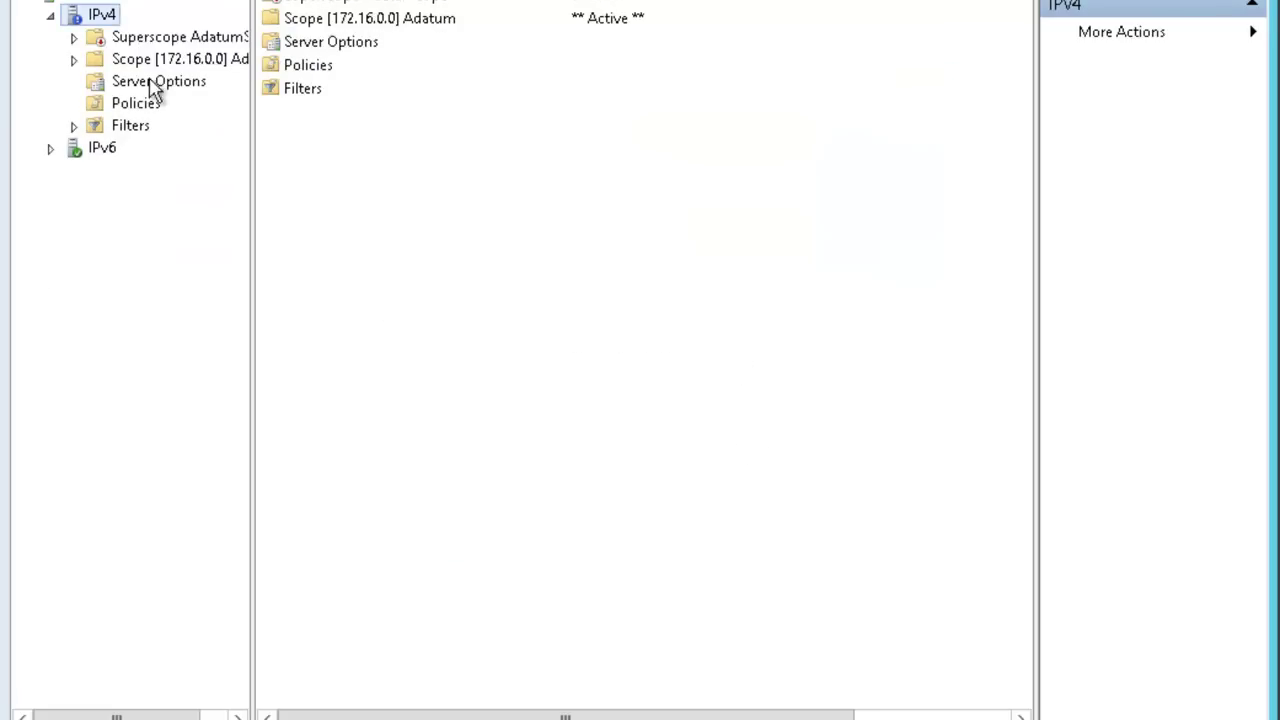
Expand AdatumSuper and check its 192.168.0.0 and 192.168.1.0 member scopes.
{"action": "left_click", "coordinate": [73, 37]}
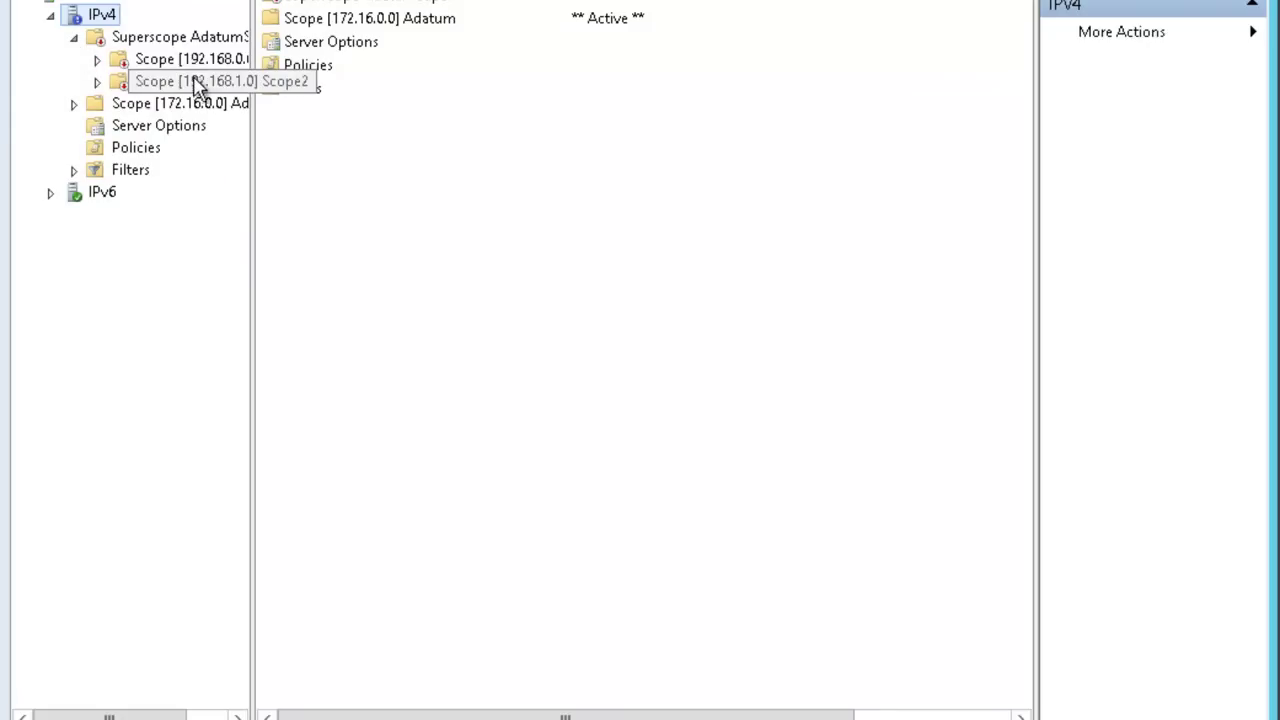
{"action": "left_click", "coordinate": [98, 60]}
{"action": "left_click", "coordinate": [98, 60]}
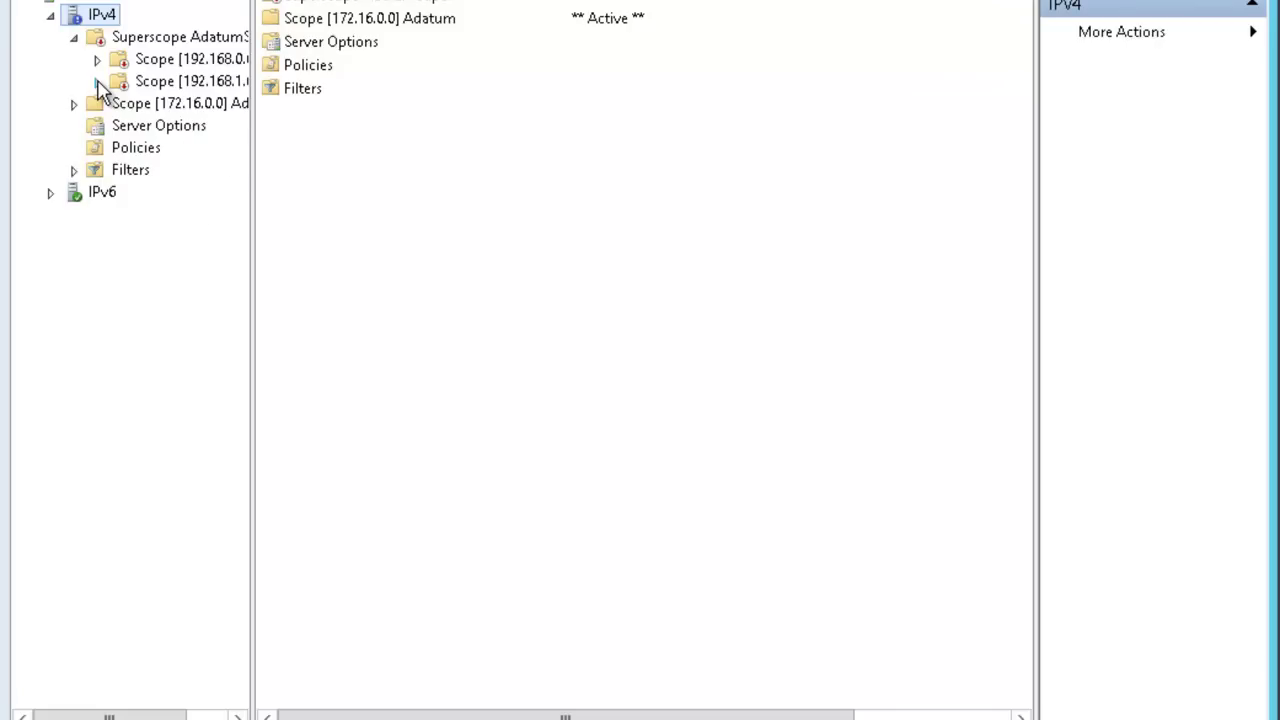
{"action": "left_click", "coordinate": [98, 82]}
{"action": "left_click", "coordinate": [98, 82]}
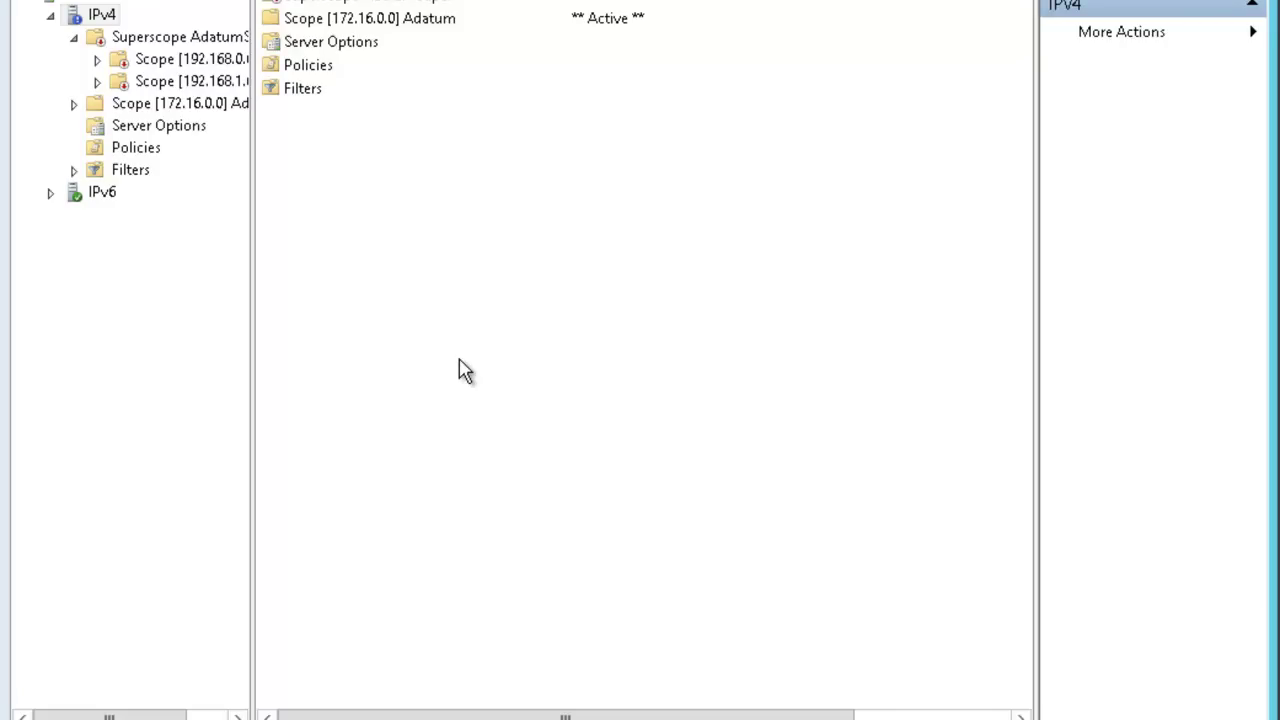
Enable Name Protection on the DNS tab of the IPv4 properties and save.
{"action": "right_click", "coordinate": [107, 20]}
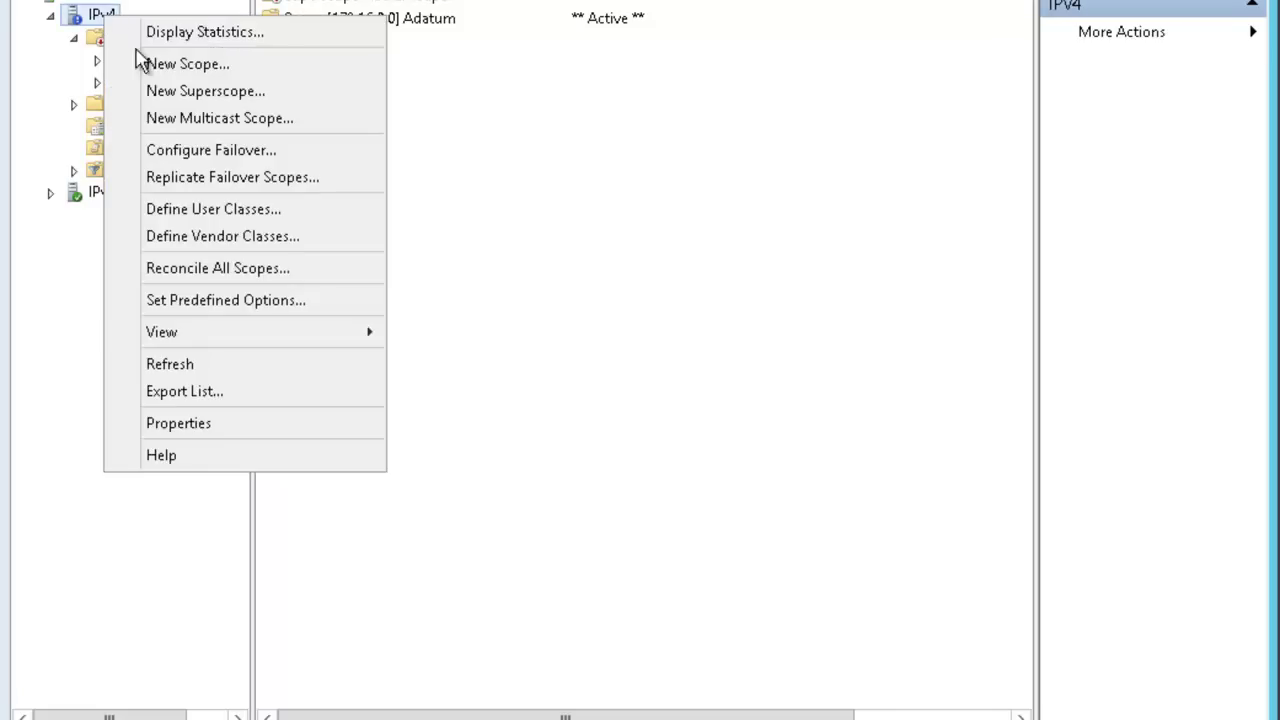
{"action": "left_click", "coordinate": [187, 424]}
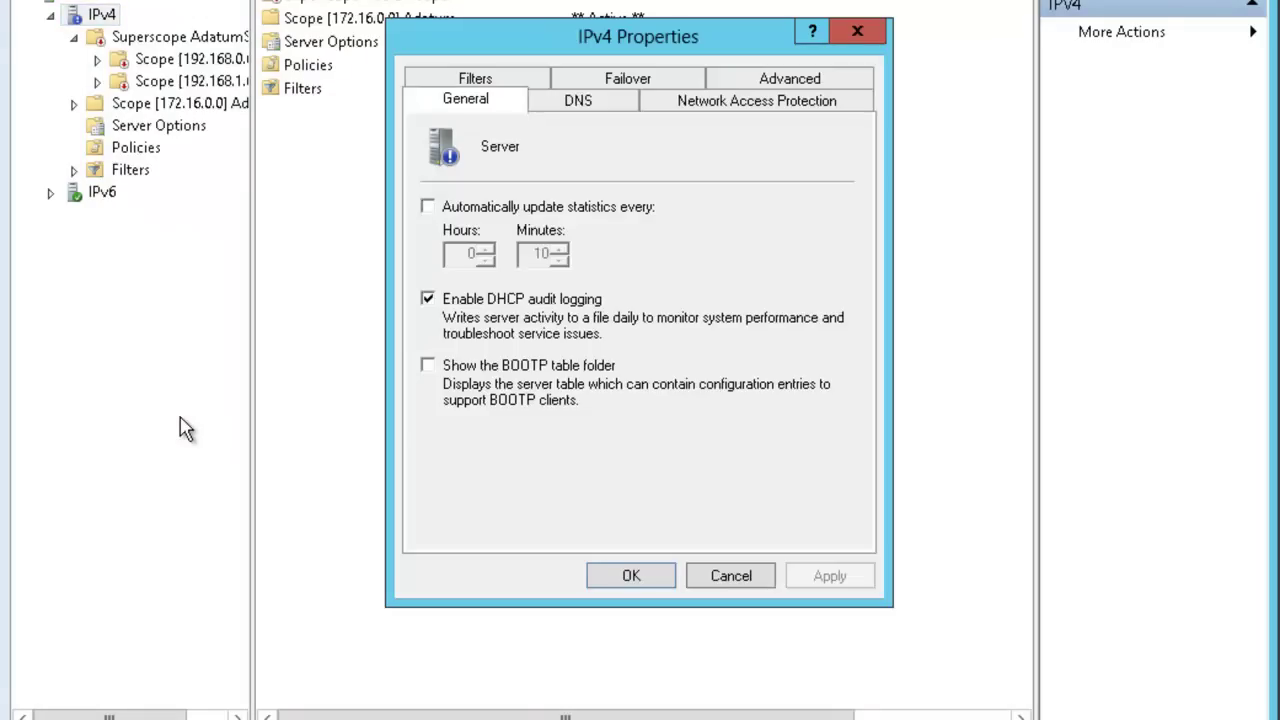
{"action": "left_click", "coordinate": [577, 105]}
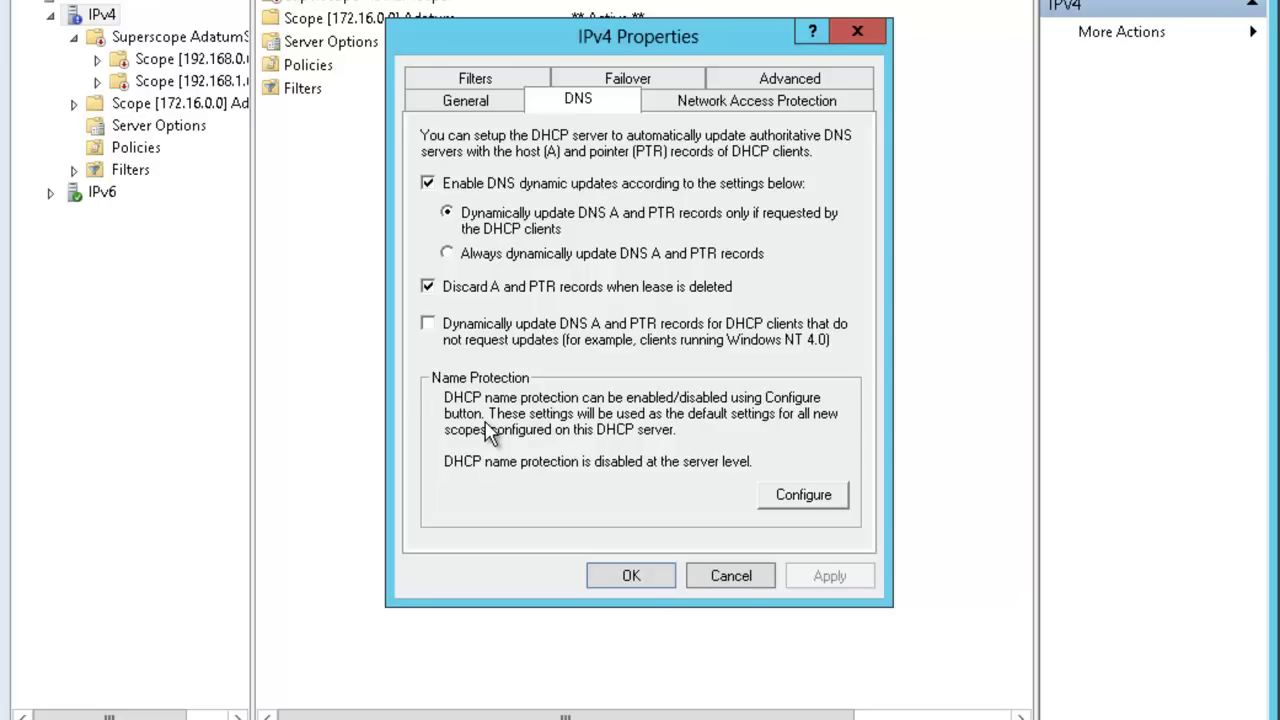
{"action": "left_click", "coordinate": [788, 497]}
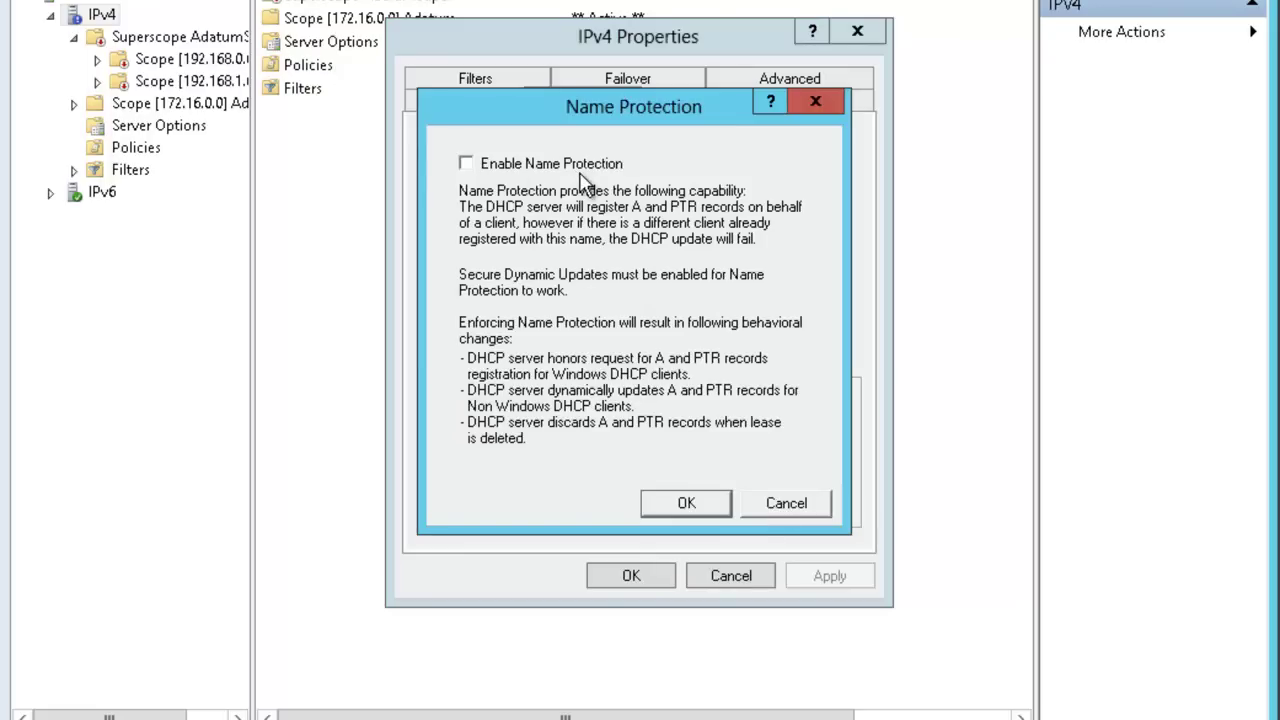
{"action": "left_click", "coordinate": [466, 165]}
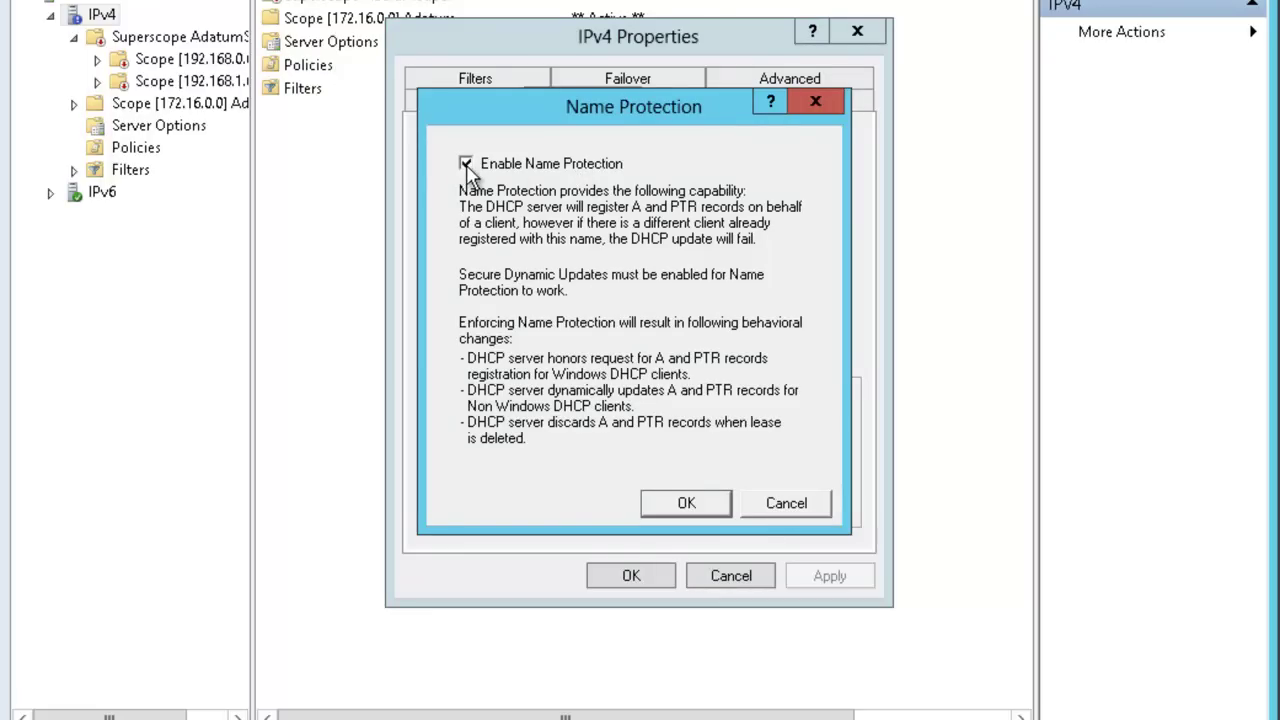
{"action": "left_click", "coordinate": [708, 507]}
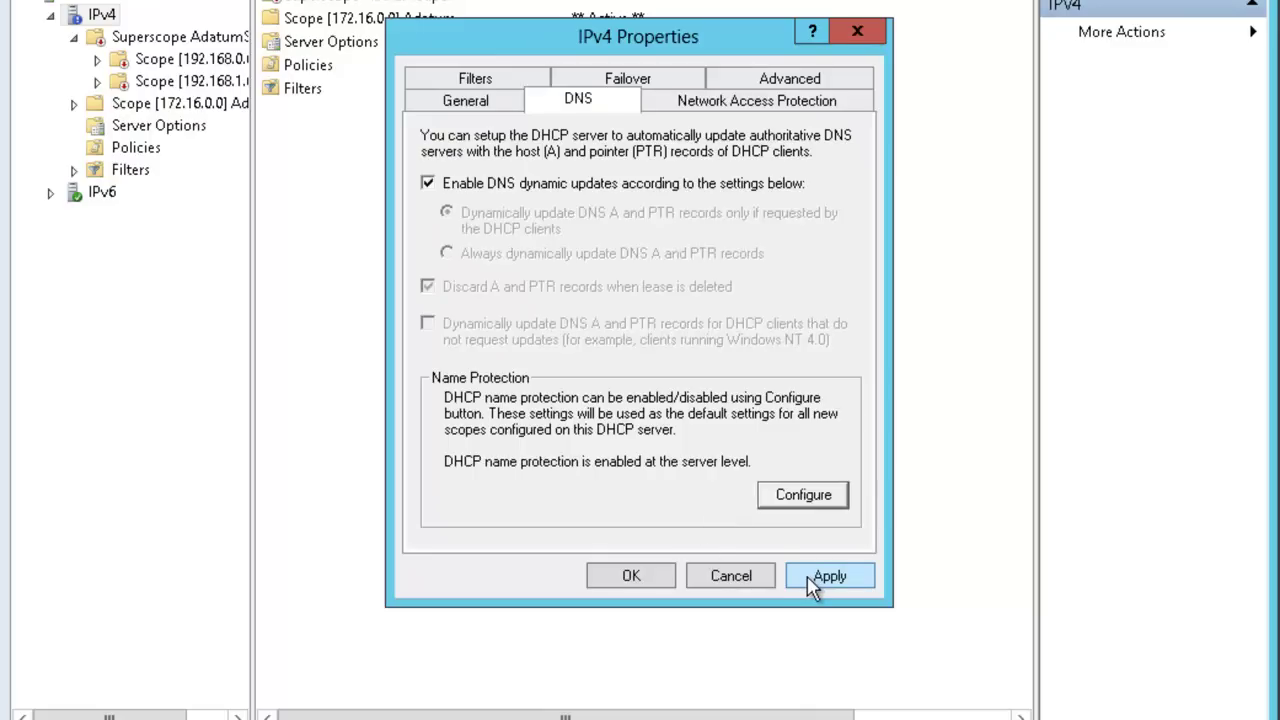
{"action": "left_click", "coordinate": [655, 580]}
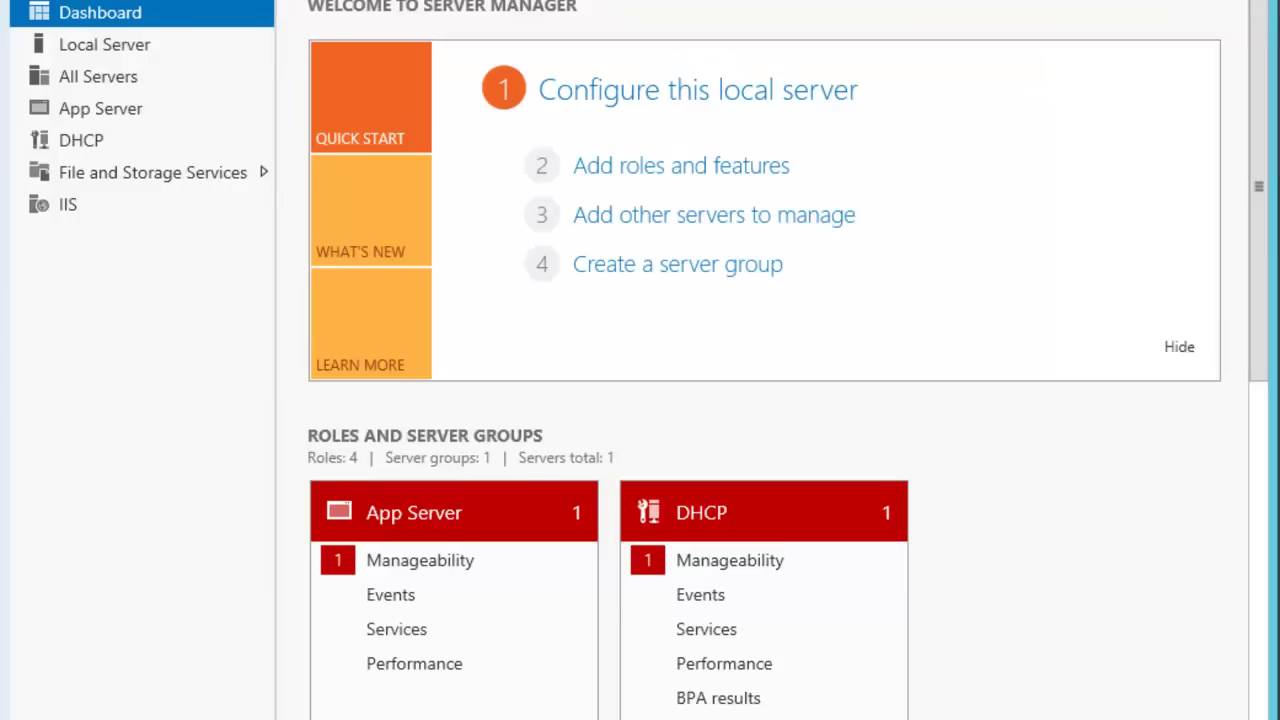
Launch DHCP Manager for LON-SVR1 from Server Manager's DHCP server list.
{"action": "left_click", "coordinate": [93, 160]}
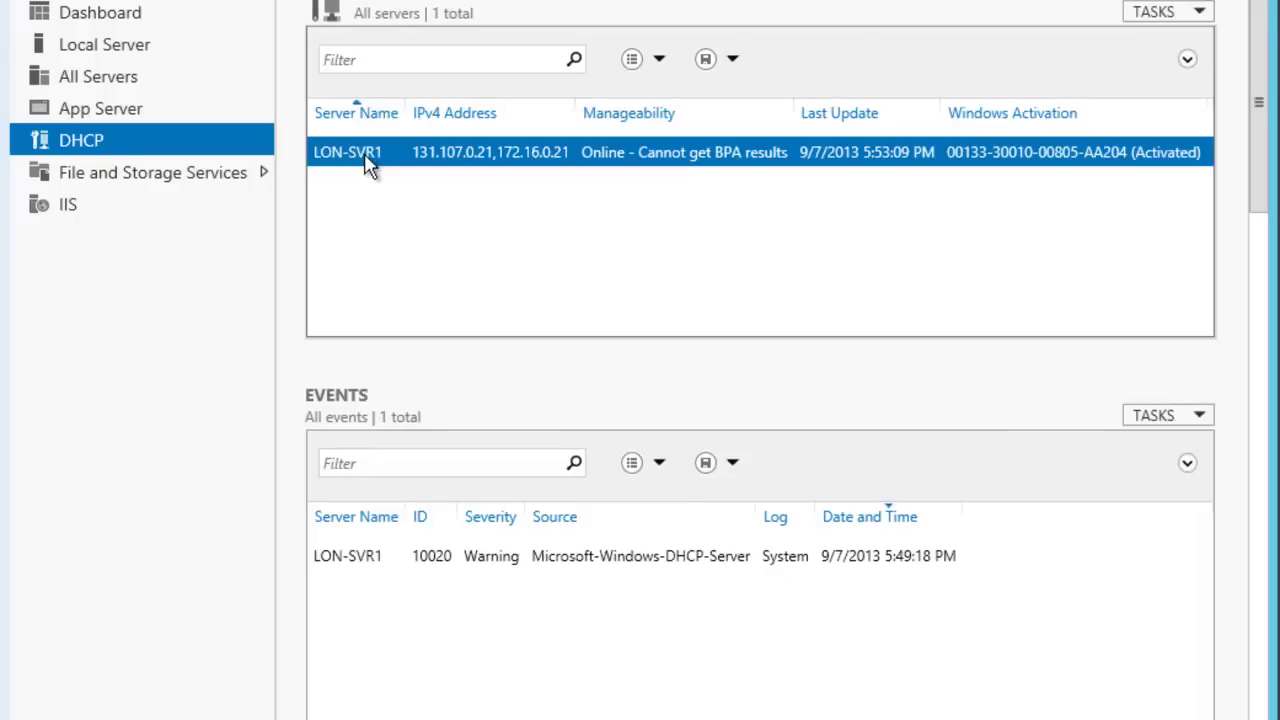
{"action": "right_click", "coordinate": [404, 178]}
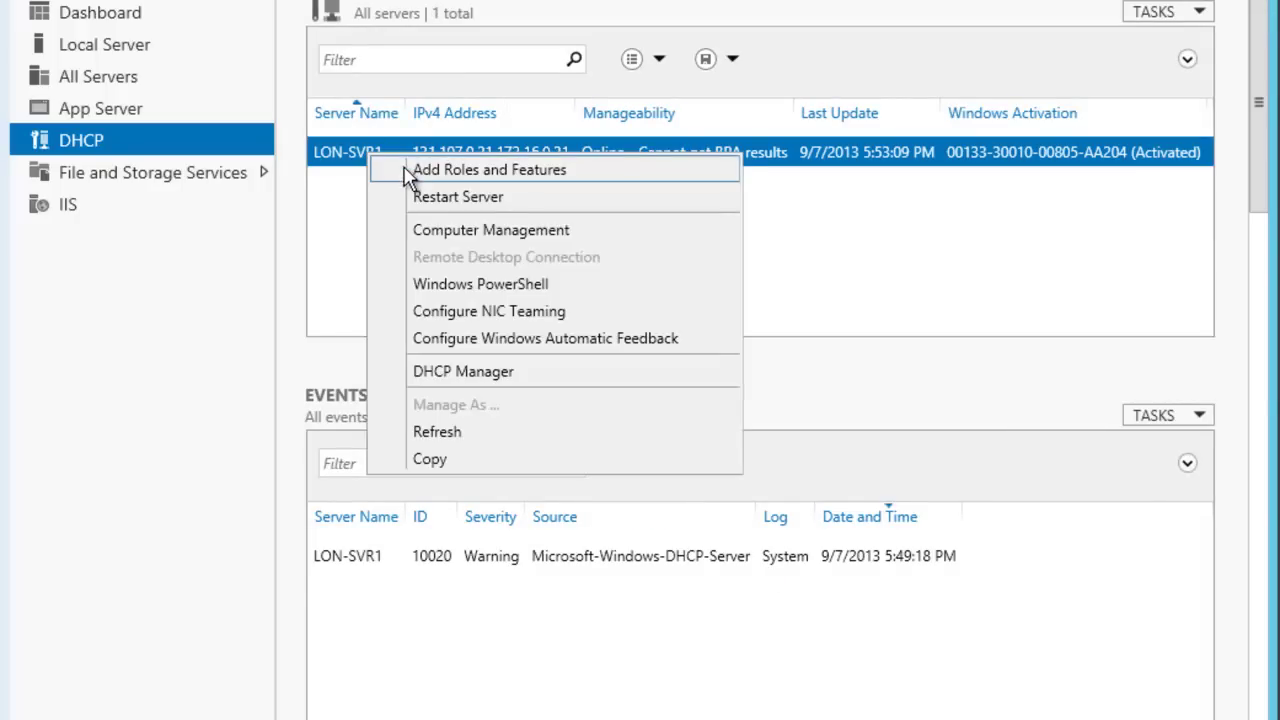
{"action": "left_click", "coordinate": [447, 369]}
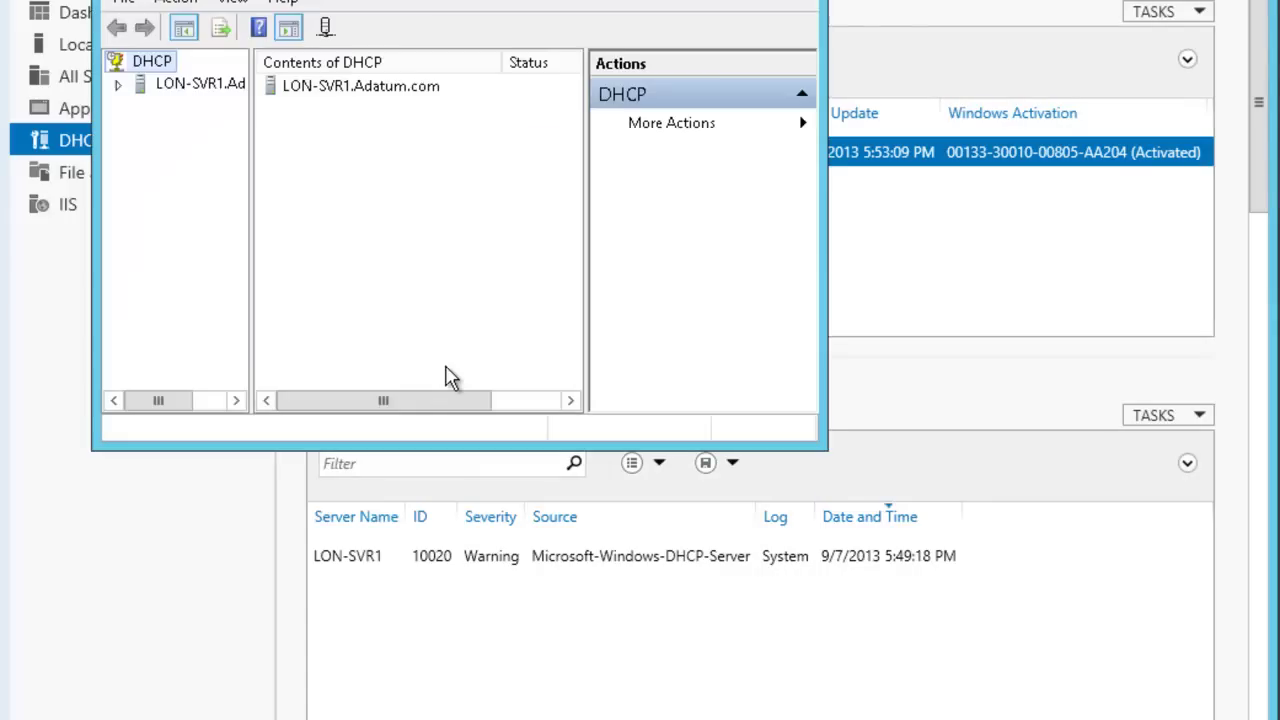
Maximize the console and expand LON-SVR1's IPv4 node to confirm it holds no scopes.
{"action": "double_click", "coordinate": [420, 0]}
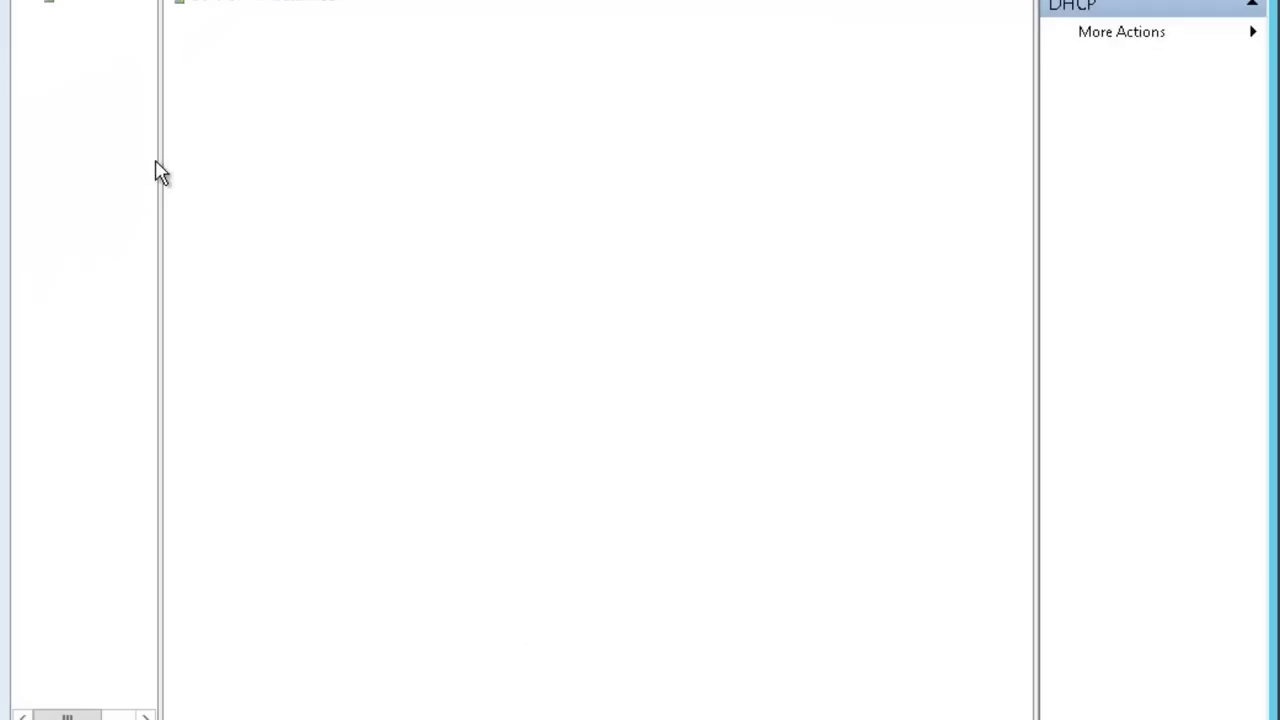
{"action": "left_click_drag", "start_coordinate": [160, 163], "coordinate": [312, 165]}
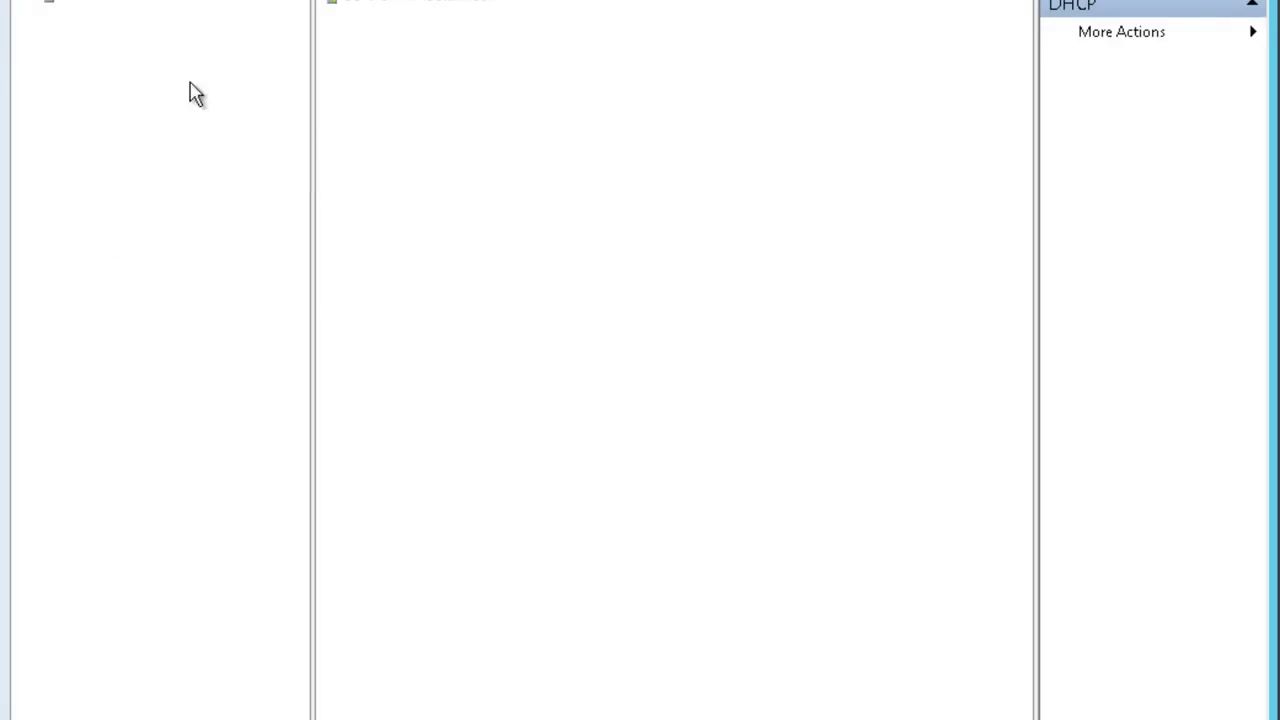
{"action": "left_click", "coordinate": [36, 4]}
{"action": "left_click", "coordinate": [51, 16]}
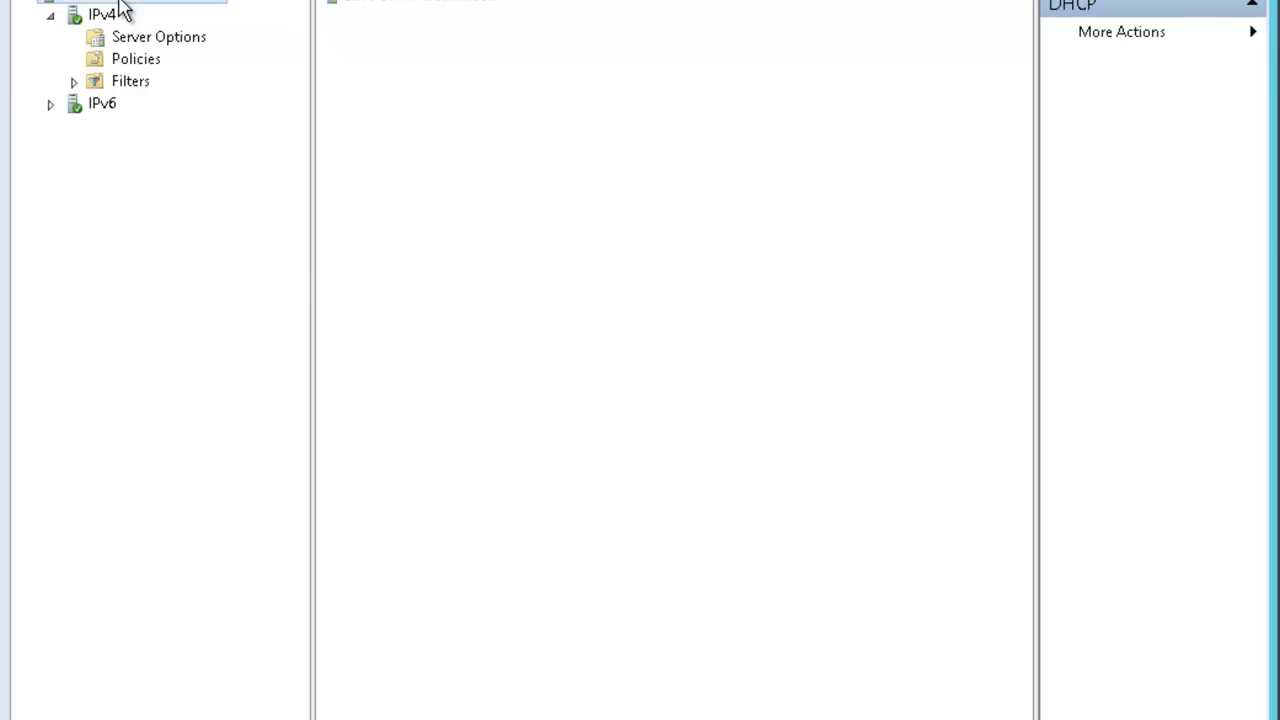
{"action": "right_click", "coordinate": [120, 10]}
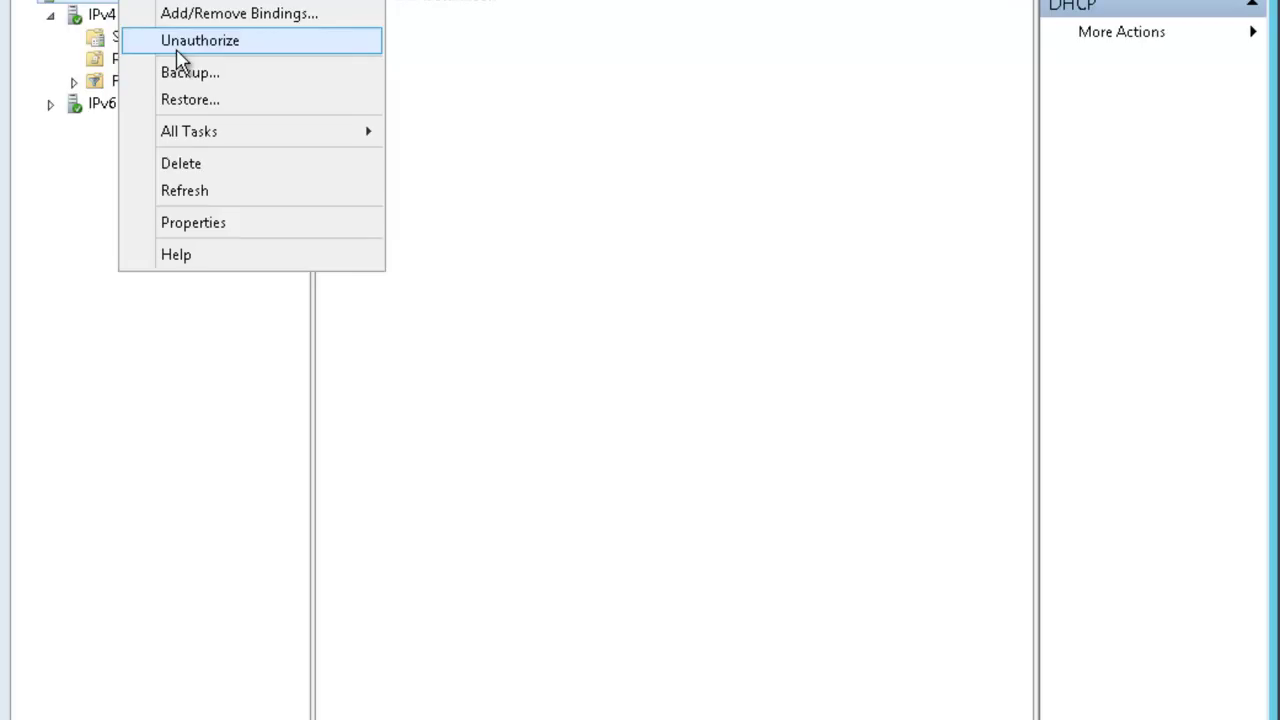
{"action": "left_click", "coordinate": [482, 204]}
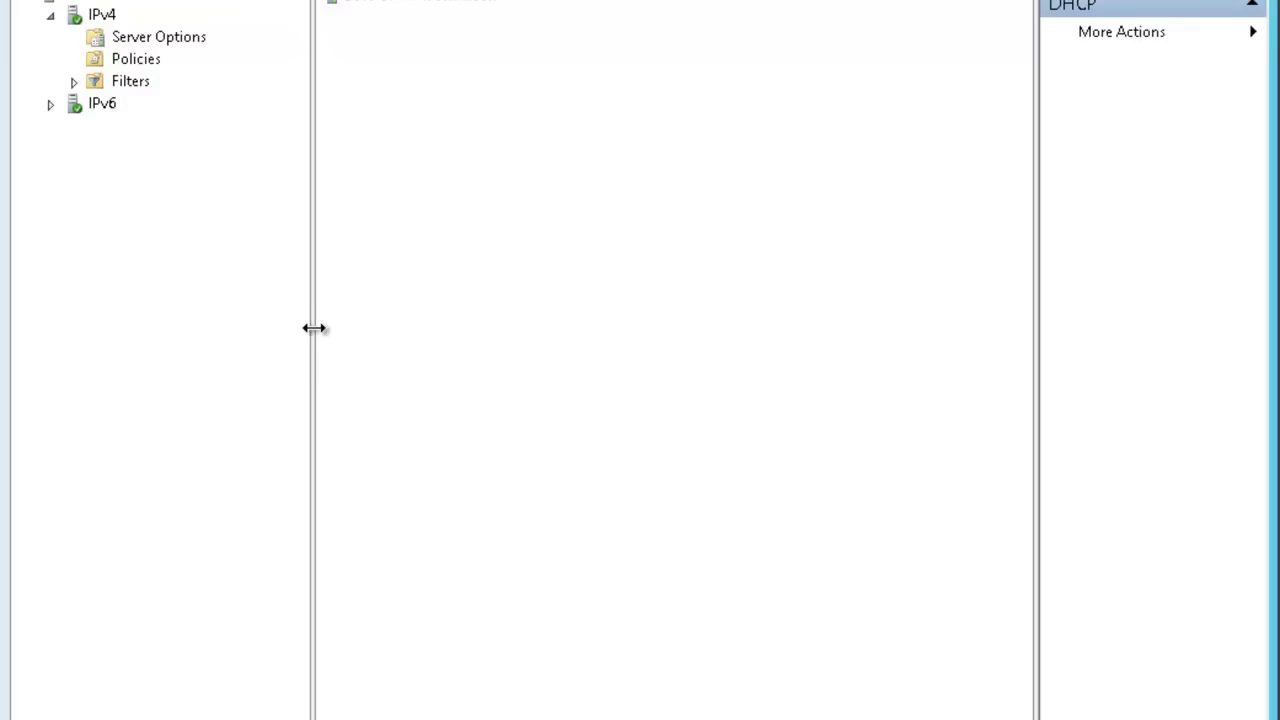
{"action": "left_click_drag", "start_coordinate": [313, 326], "coordinate": [254, 328]}
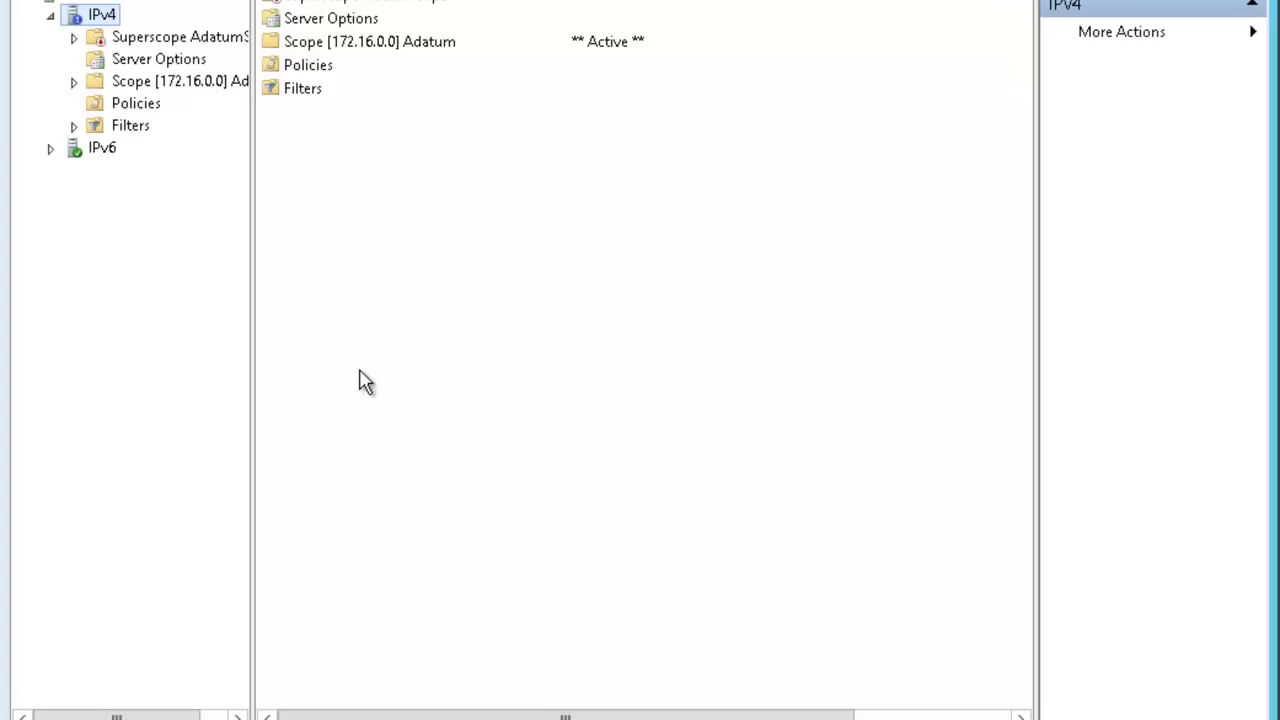
Start Configure Failover on IPv4 with all scopes selected and advance to the partner-server page.
{"action": "right_click", "coordinate": [99, 19]}
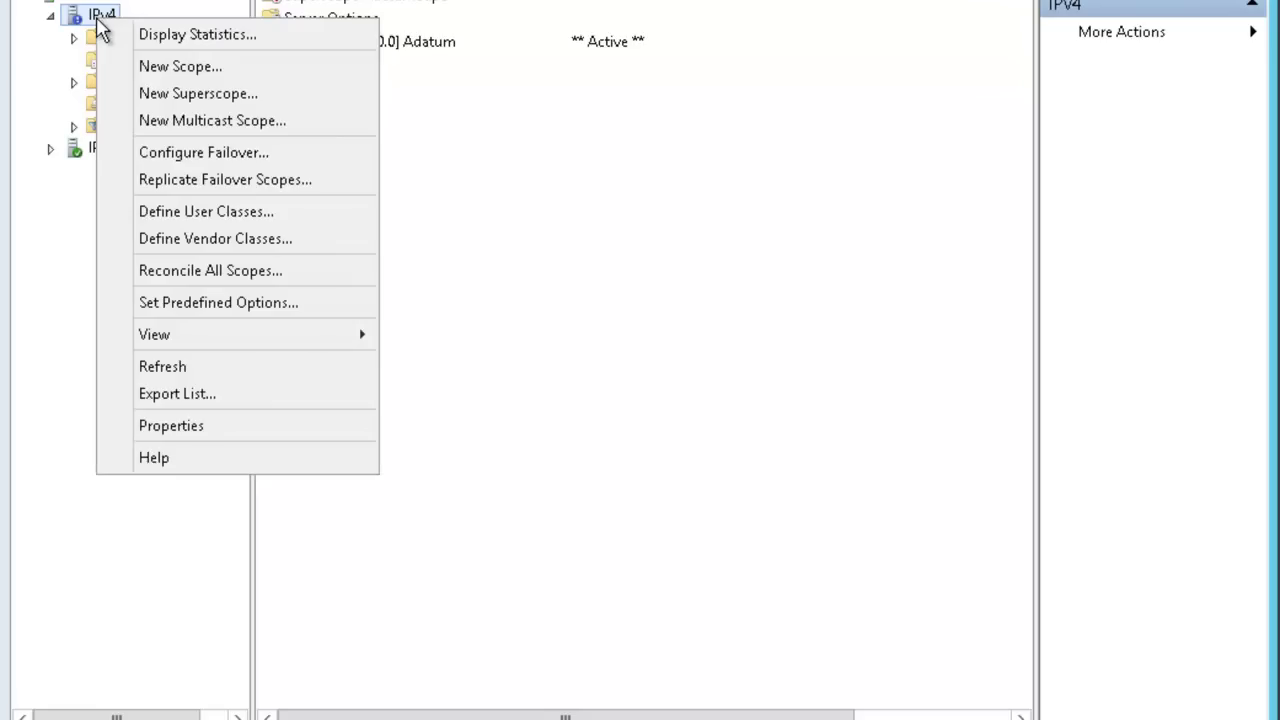
{"action": "left_click", "coordinate": [229, 165]}
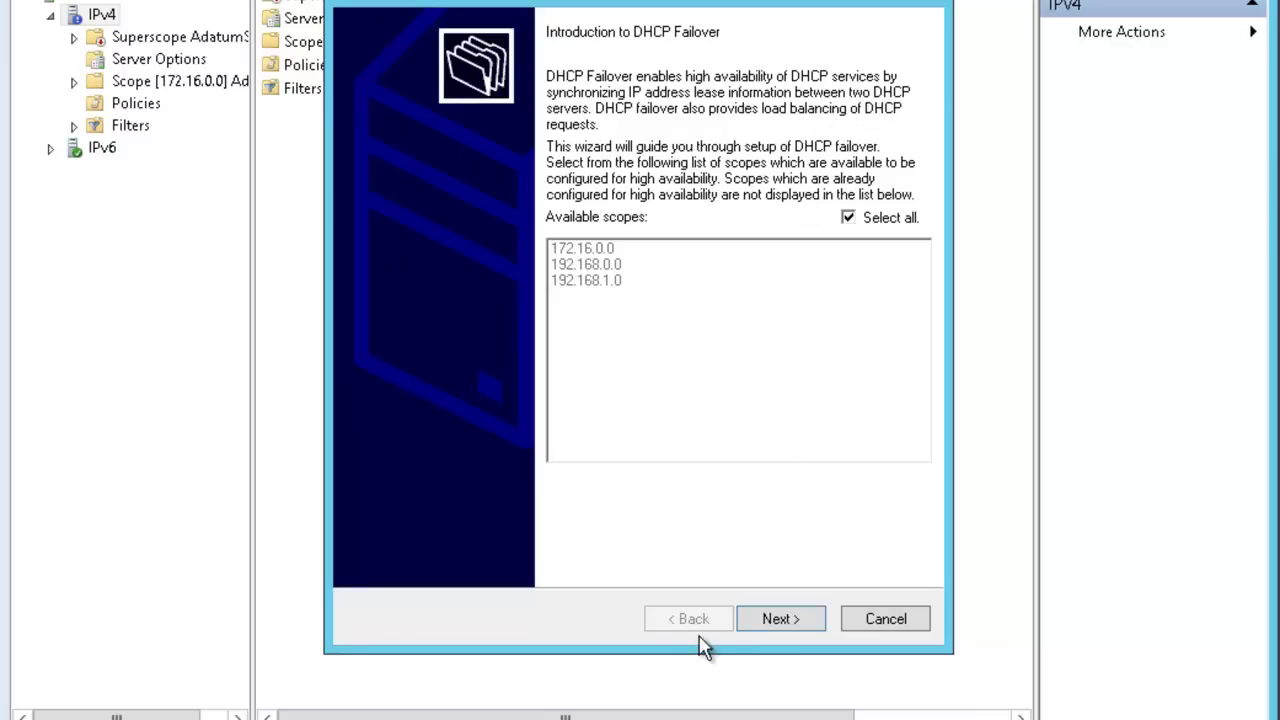
{"action": "left_click", "coordinate": [777, 617]}
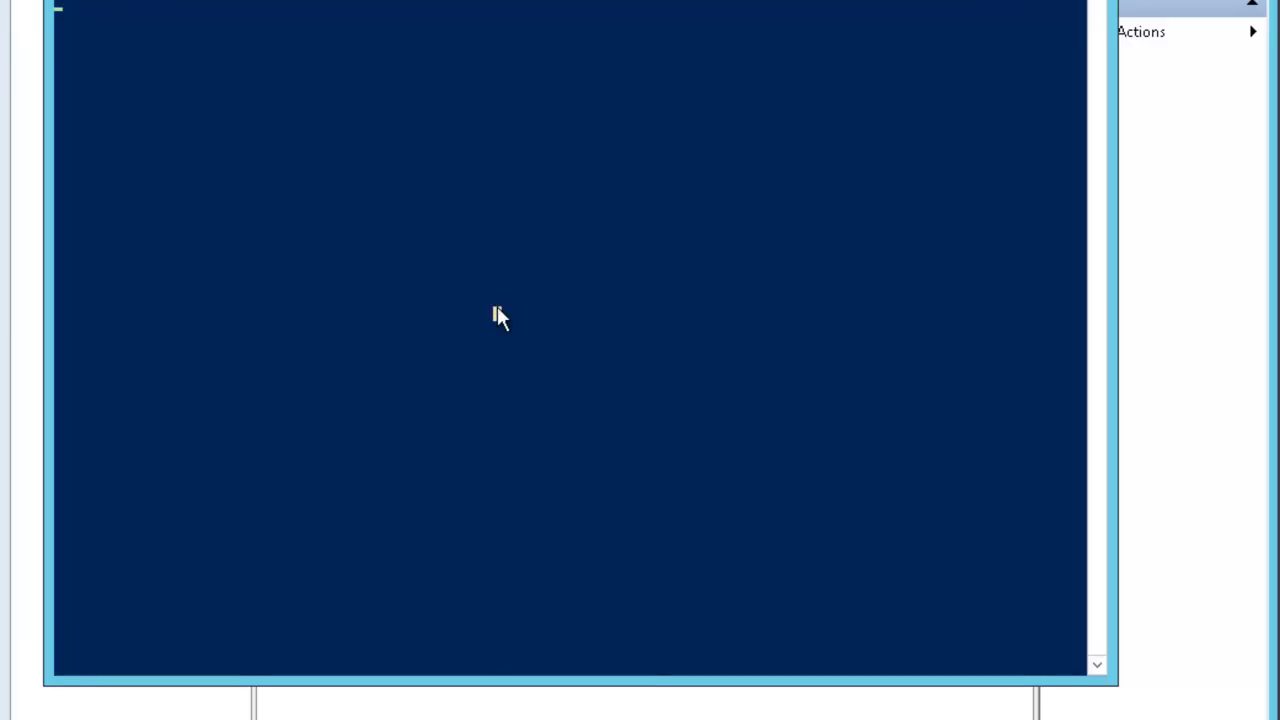
Check the server's IP configuration with ipconfig in PowerShell, then return to the failover wizard.
{"action": "left_click", "coordinate": [431, 112]}
{"action": "key", "text": "Escape"}
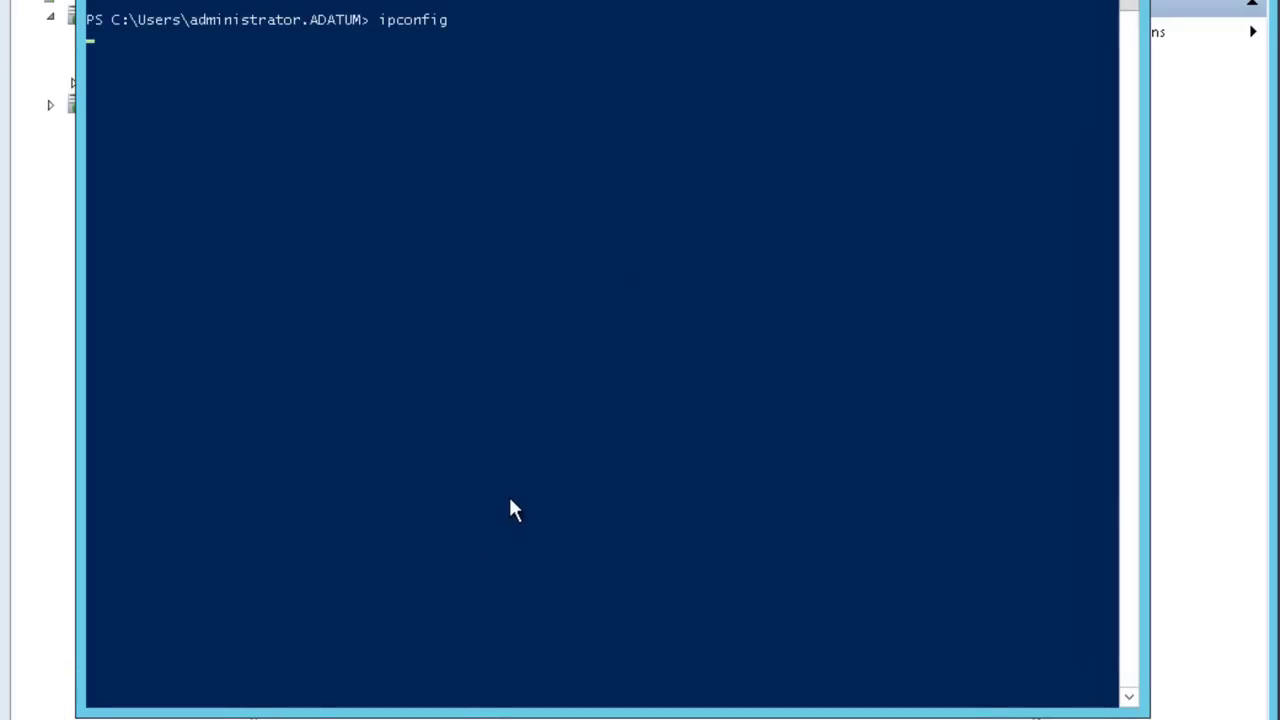
{"action": "left_click", "coordinate": [511, 495]}
{"action": "left_click", "coordinate": [411, 522]}
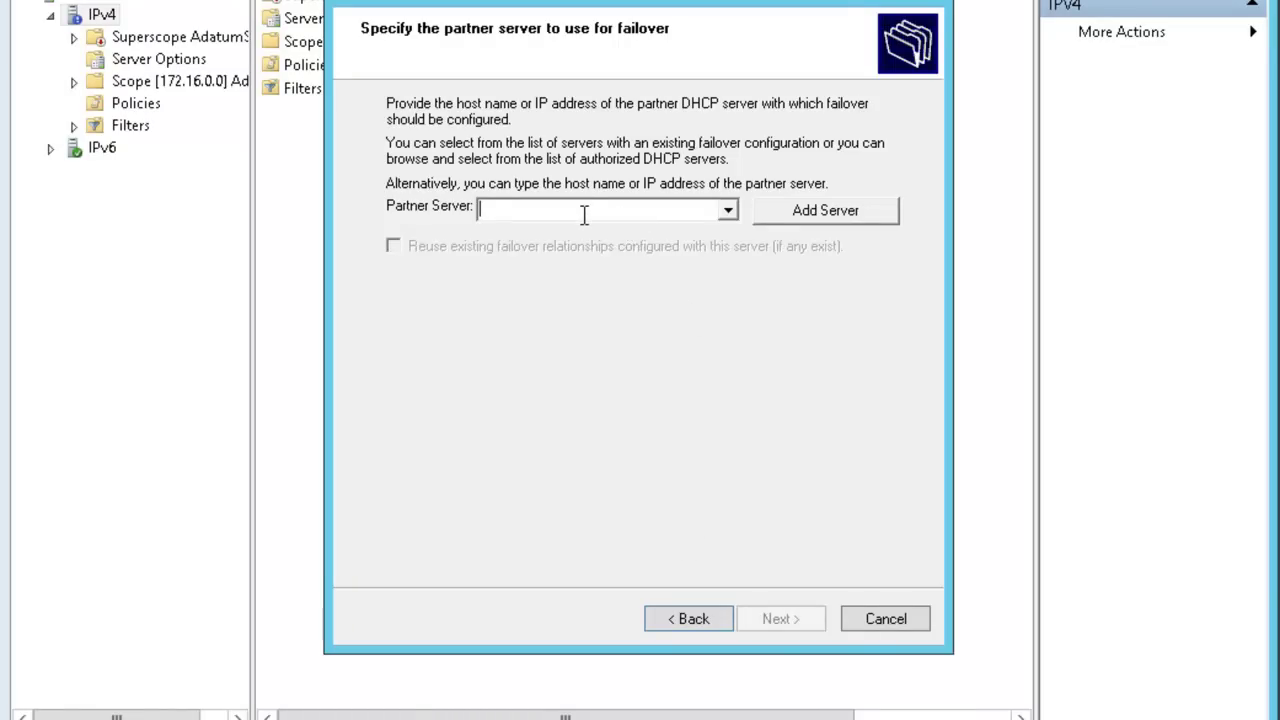
{"action": "left_click", "coordinate": [786, 229]}
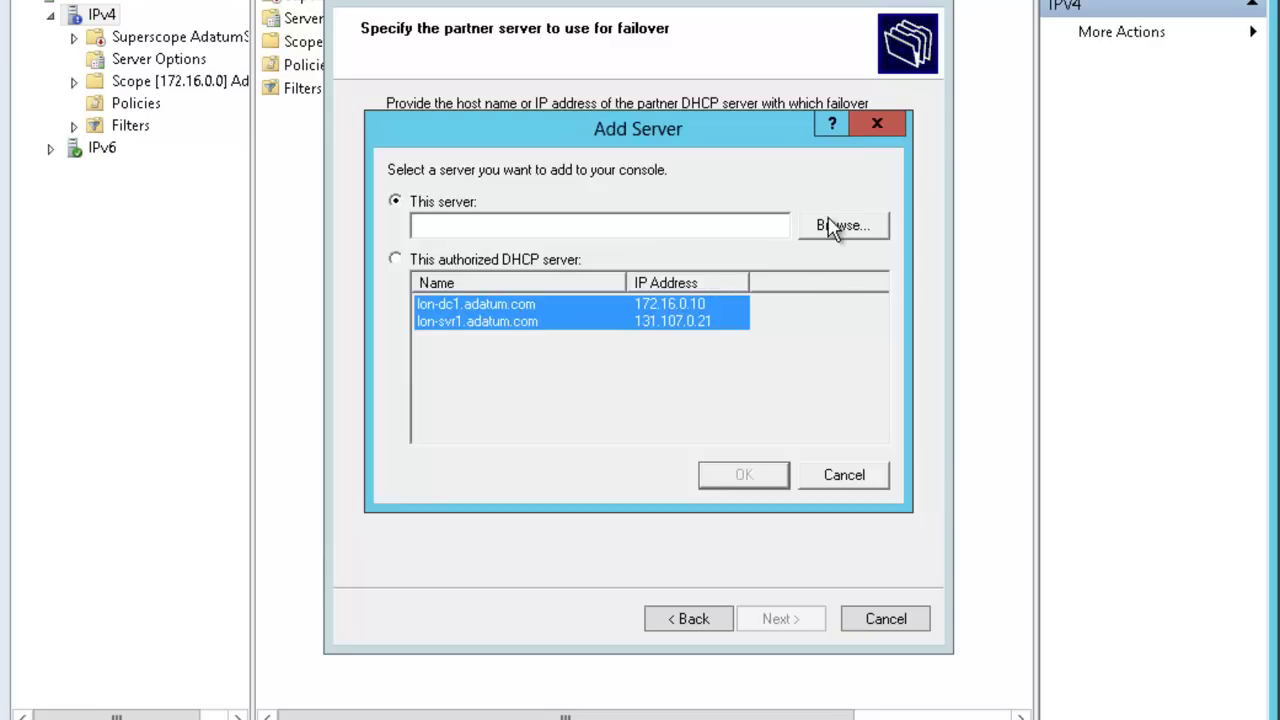
{"action": "left_click", "coordinate": [397, 260]}
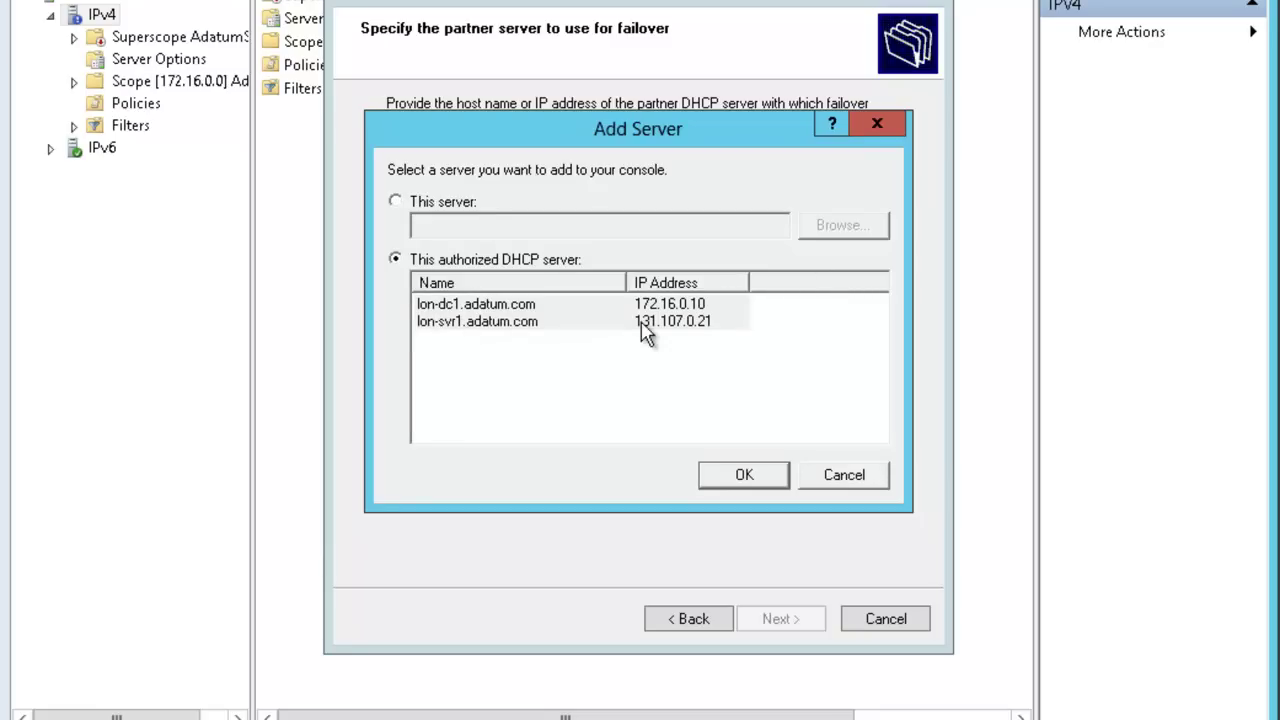
{"action": "left_click", "coordinate": [396, 202]}
{"action": "left_click", "coordinate": [855, 237]}
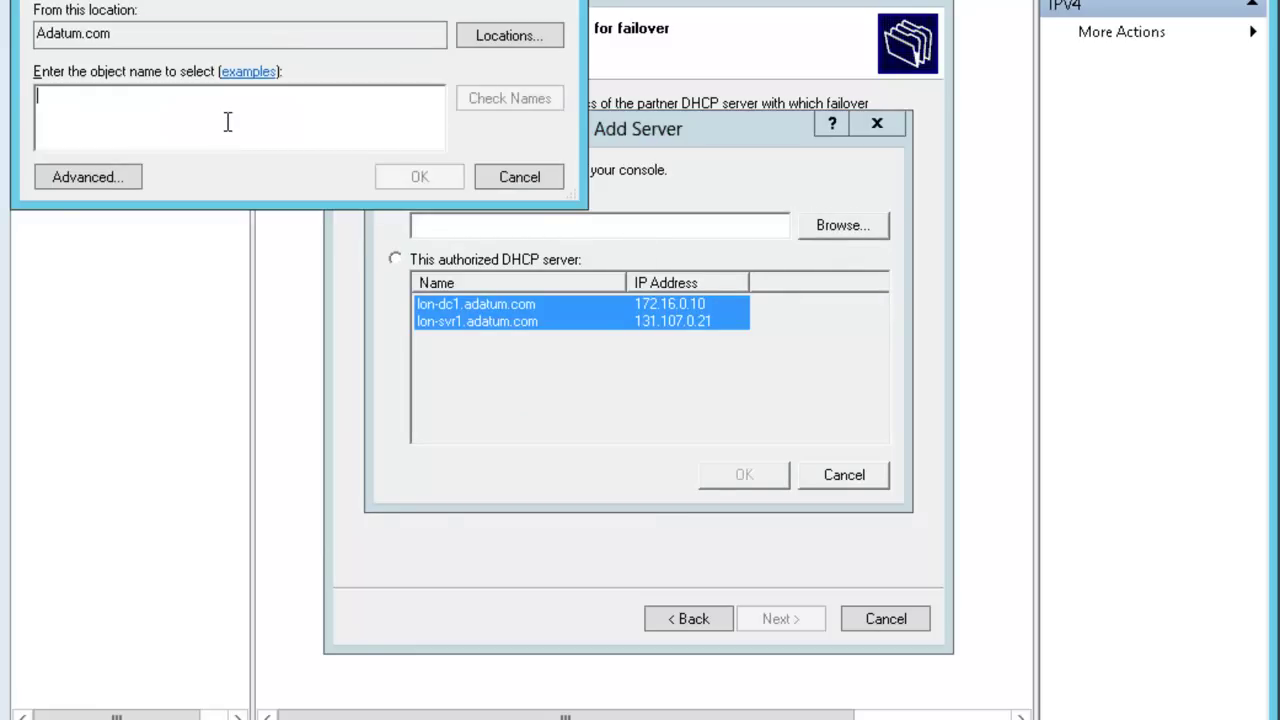
{"action": "type", "text": "svr1"}
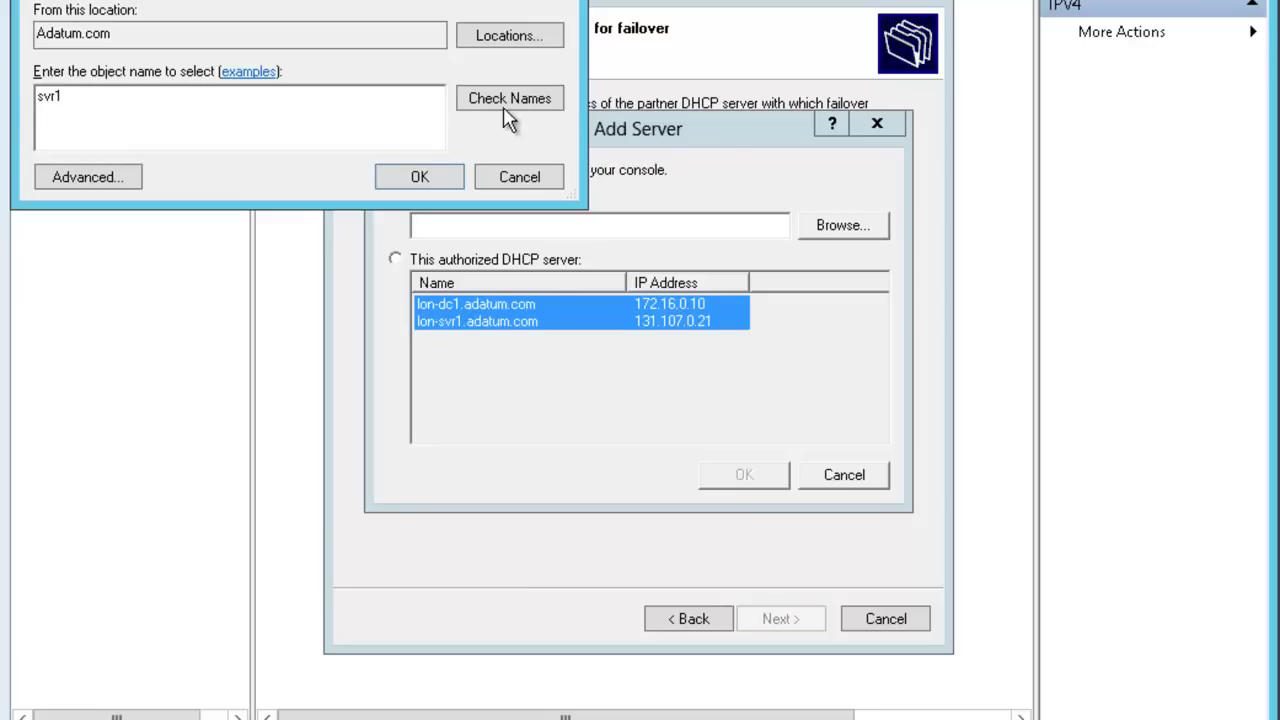
{"action": "left_click", "coordinate": [505, 103]}
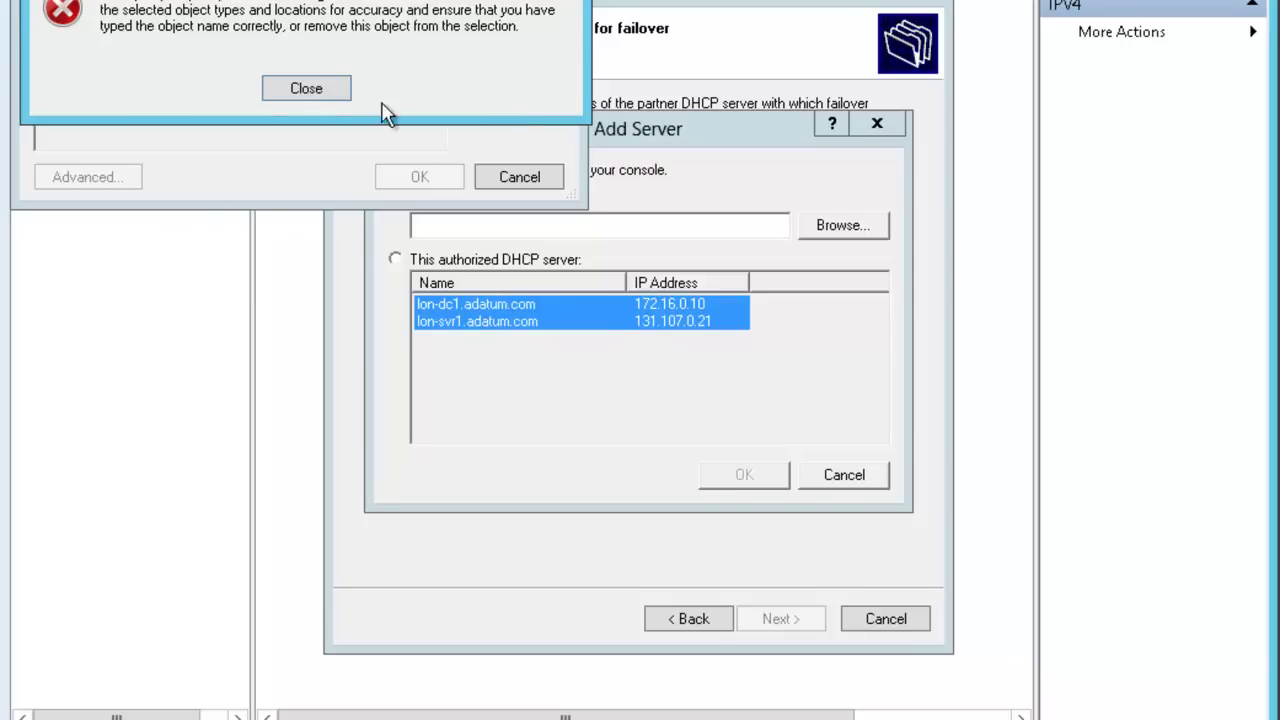
{"action": "left_click", "coordinate": [312, 88]}
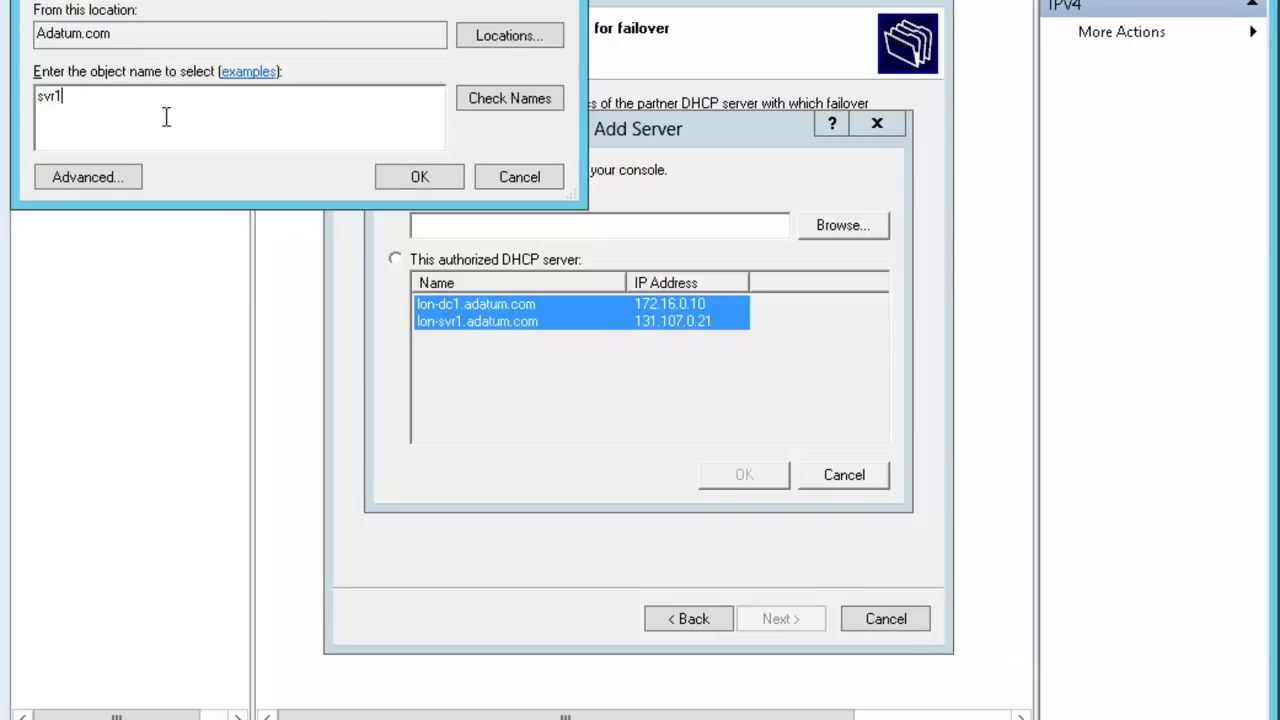
{"action": "key", "text": "Left"}
{"action": "key", "text": "Left"}
{"action": "key", "text": "Left"}
{"action": "key", "text": "Left"}
{"action": "type", "text": "lon-"}
{"action": "left_click", "coordinate": [516, 102]}
{"action": "left_click", "coordinate": [419, 177]}
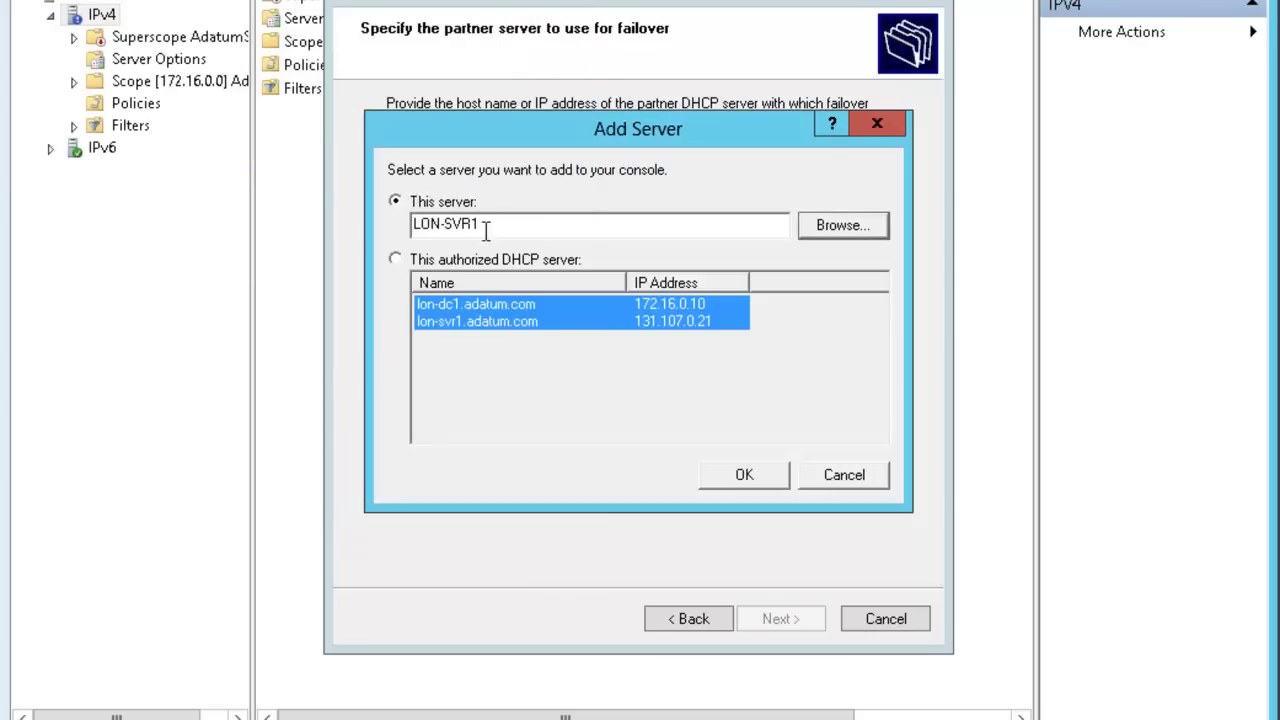
{"action": "left_click", "coordinate": [838, 482]}
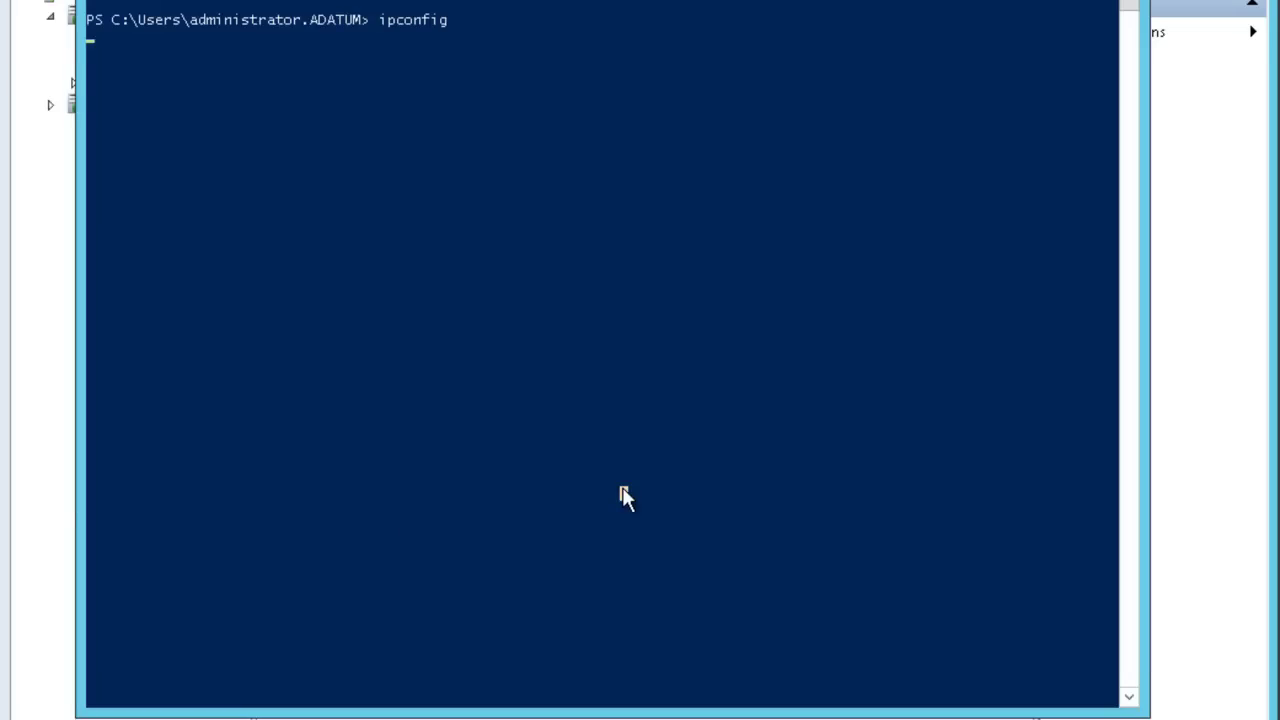
Run ipconfig, then set 172.16.0.21 as the failover partner server and continue.
{"action": "key", "text": "Return"}
{"action": "key", "text": "Return"}
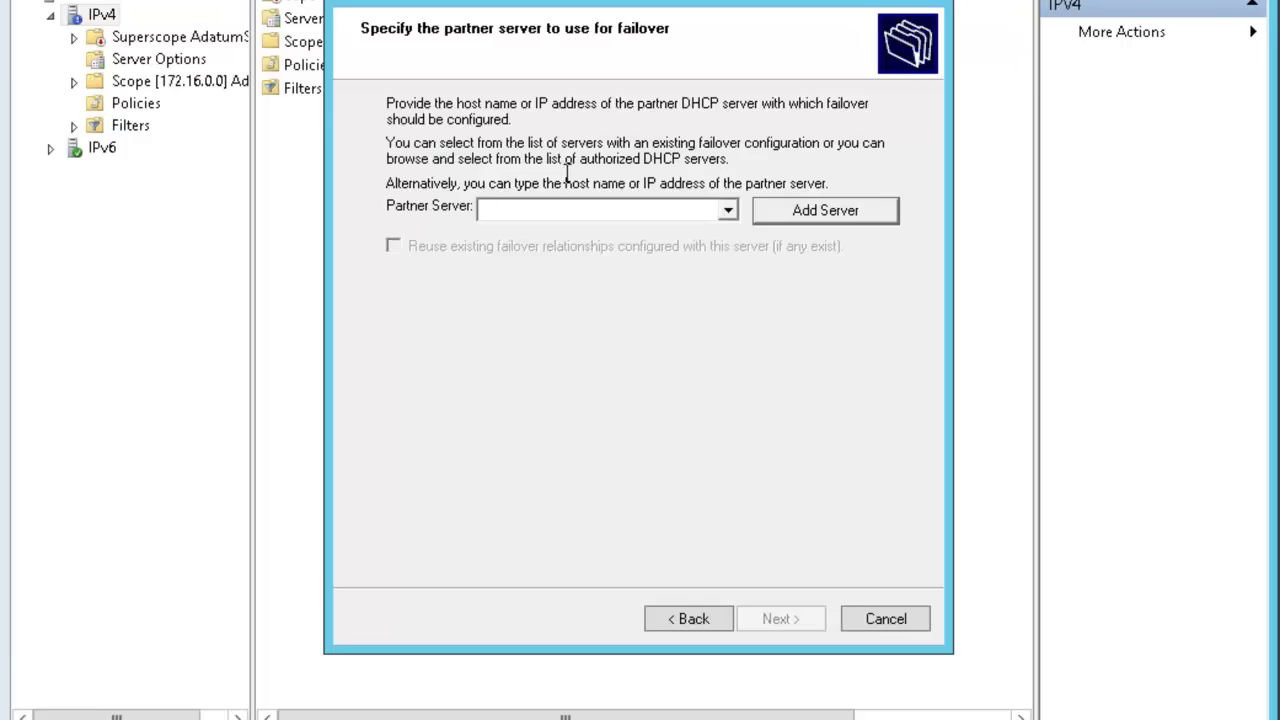
{"action": "left_click", "coordinate": [543, 209]}
{"action": "type", "text": "172.16.0.21"}
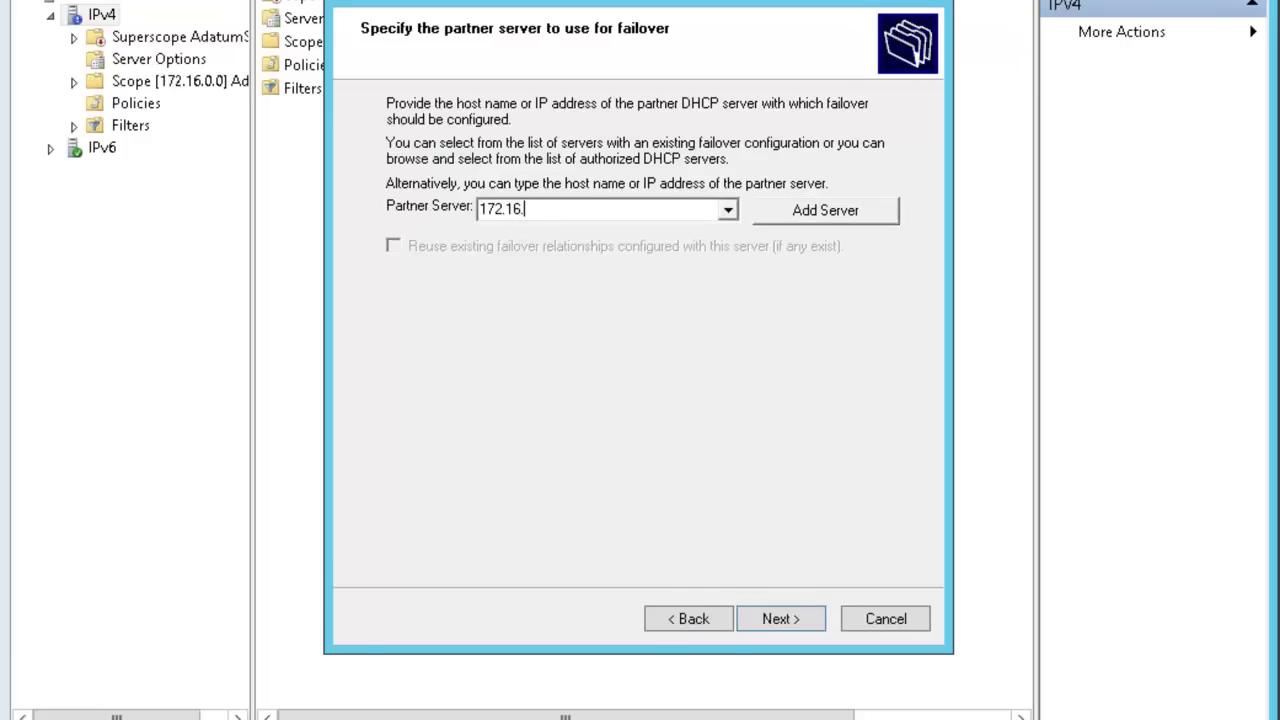
{"action": "left_click", "coordinate": [765, 620]}
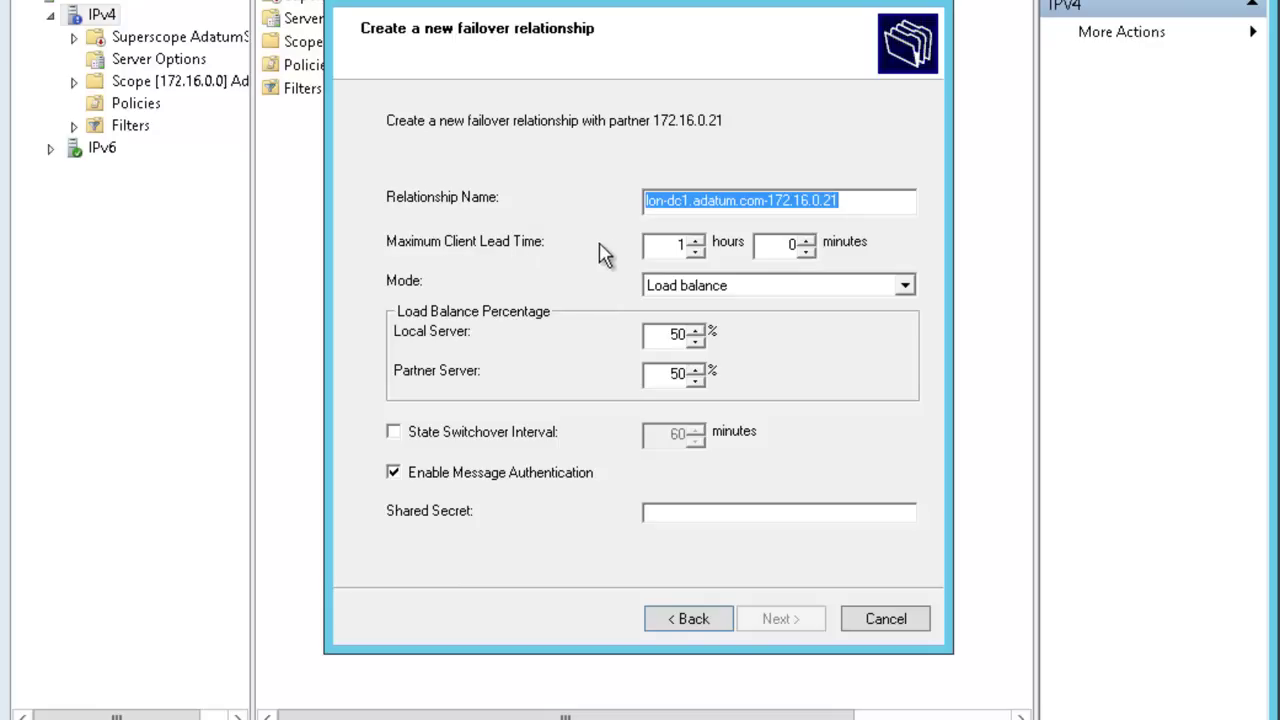
Set client lead time to 0 hours 15 minutes, enable state switchover, and enter the shared secret.
{"action": "double_click", "coordinate": [680, 245]}
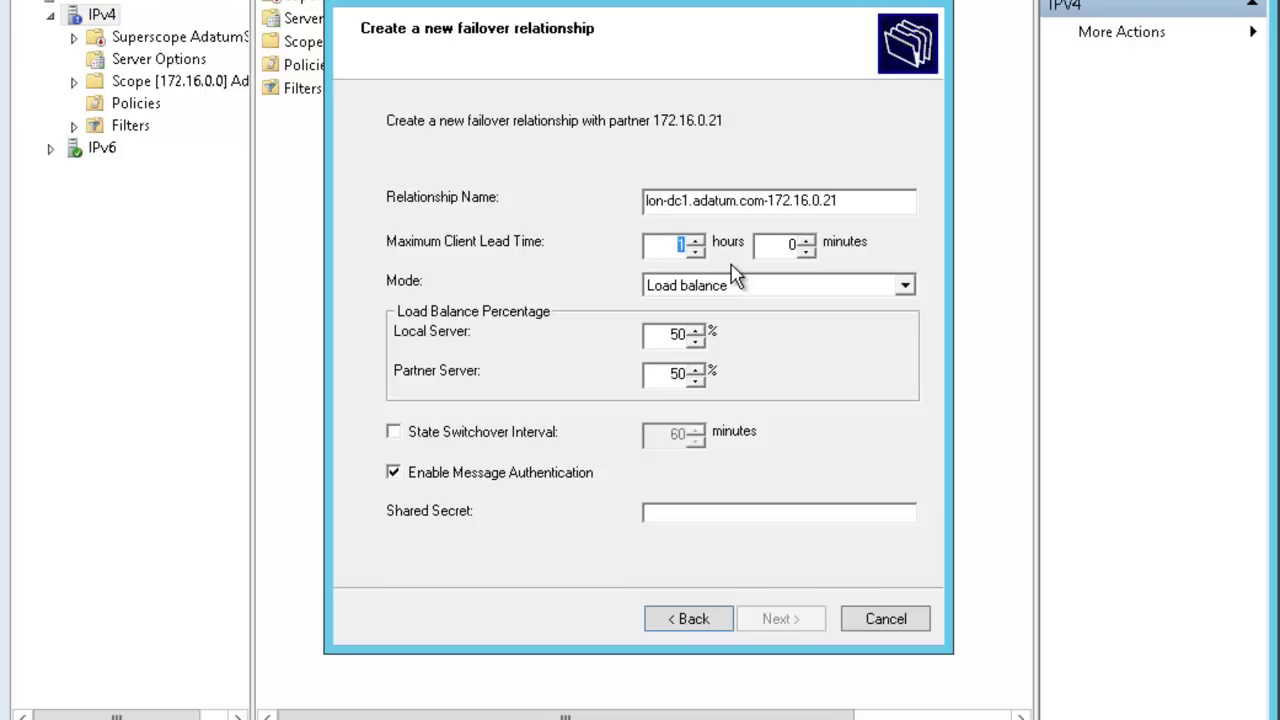
{"action": "type", "text": "0"}
{"action": "double_click", "coordinate": [790, 245]}
{"action": "type", "text": "15"}
{"action": "left_click", "coordinate": [394, 432]}
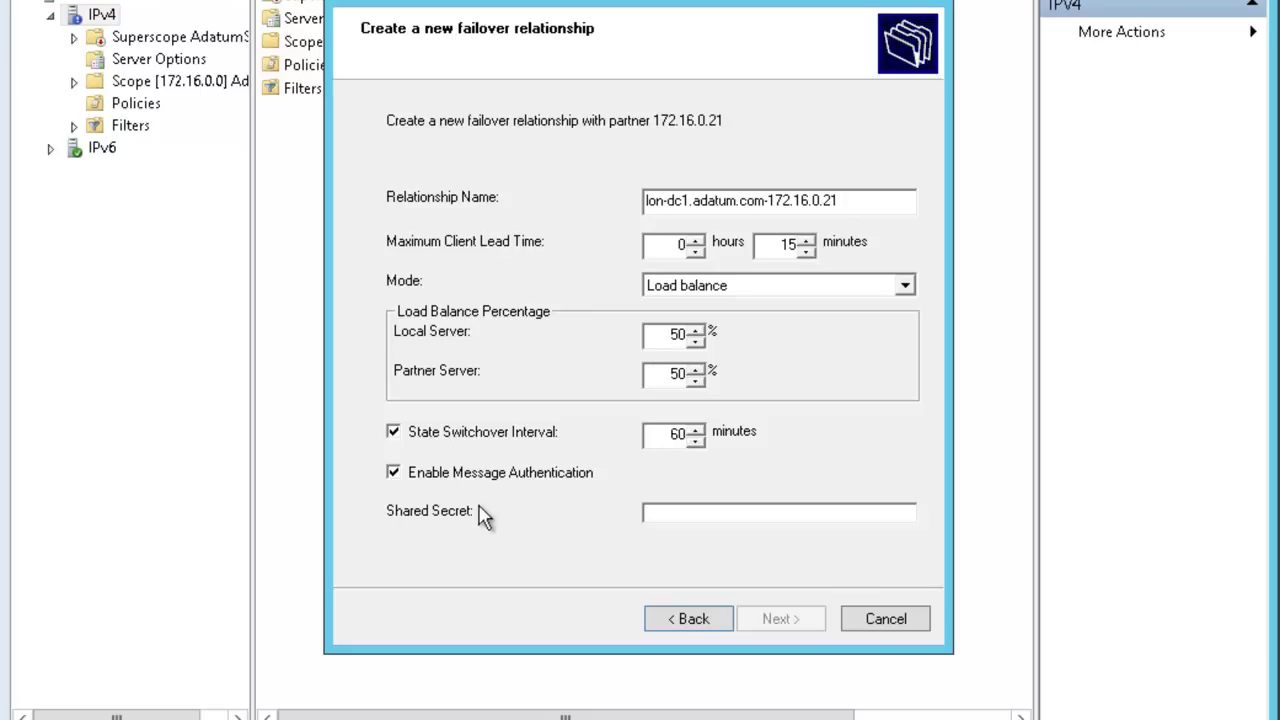
{"action": "left_click", "coordinate": [673, 513]}
{"action": "type", "text": "Pa$$w0rd"}
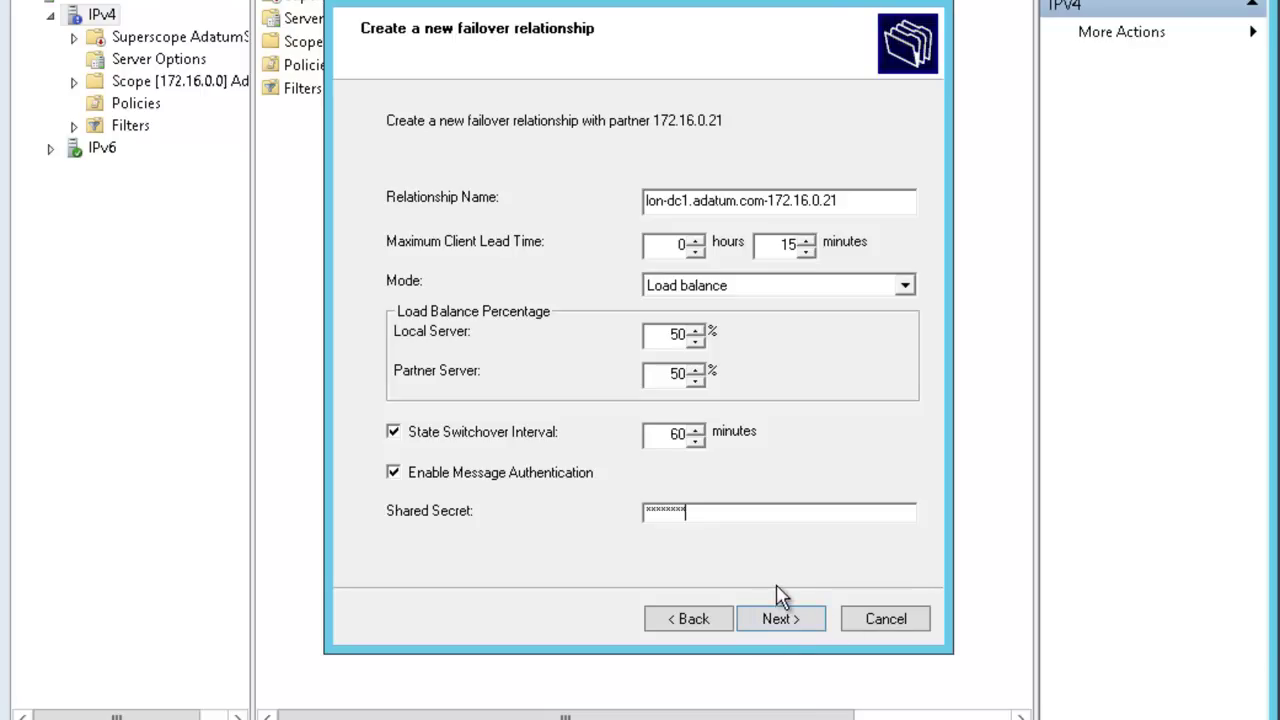
{"action": "left_click", "coordinate": [782, 620]}
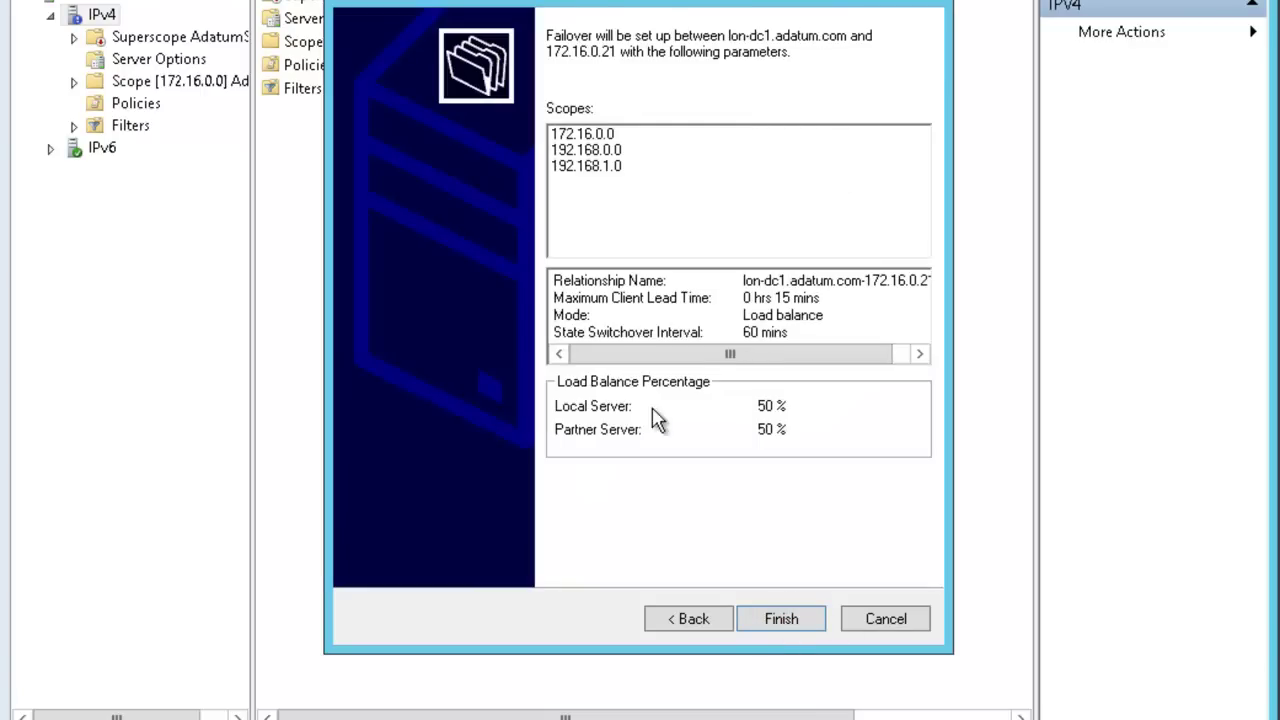
Finish the failover configuration and close the progress log.
{"action": "left_click", "coordinate": [770, 624]}
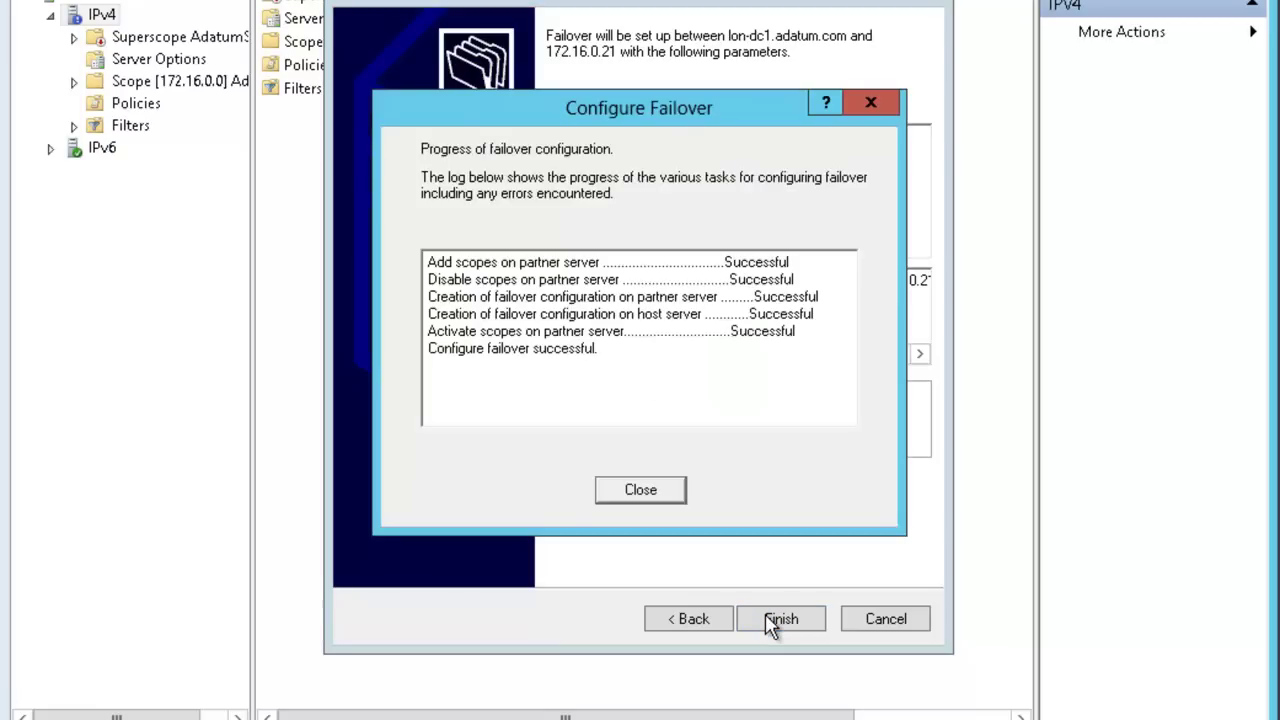
{"action": "left_click", "coordinate": [641, 490]}
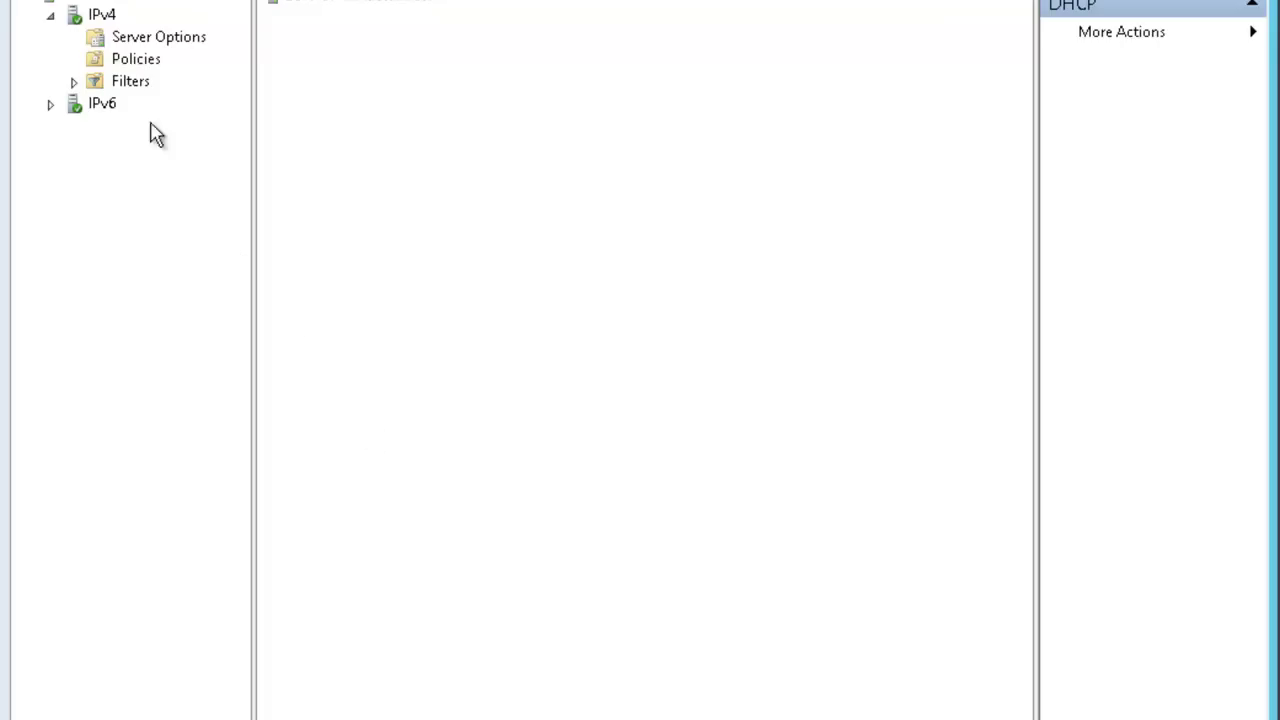
Refresh LON-SVR1's IPv4 node to reveal AdatumSuper and Scope [172.16.0.0].
{"action": "left_click", "coordinate": [100, 2]}
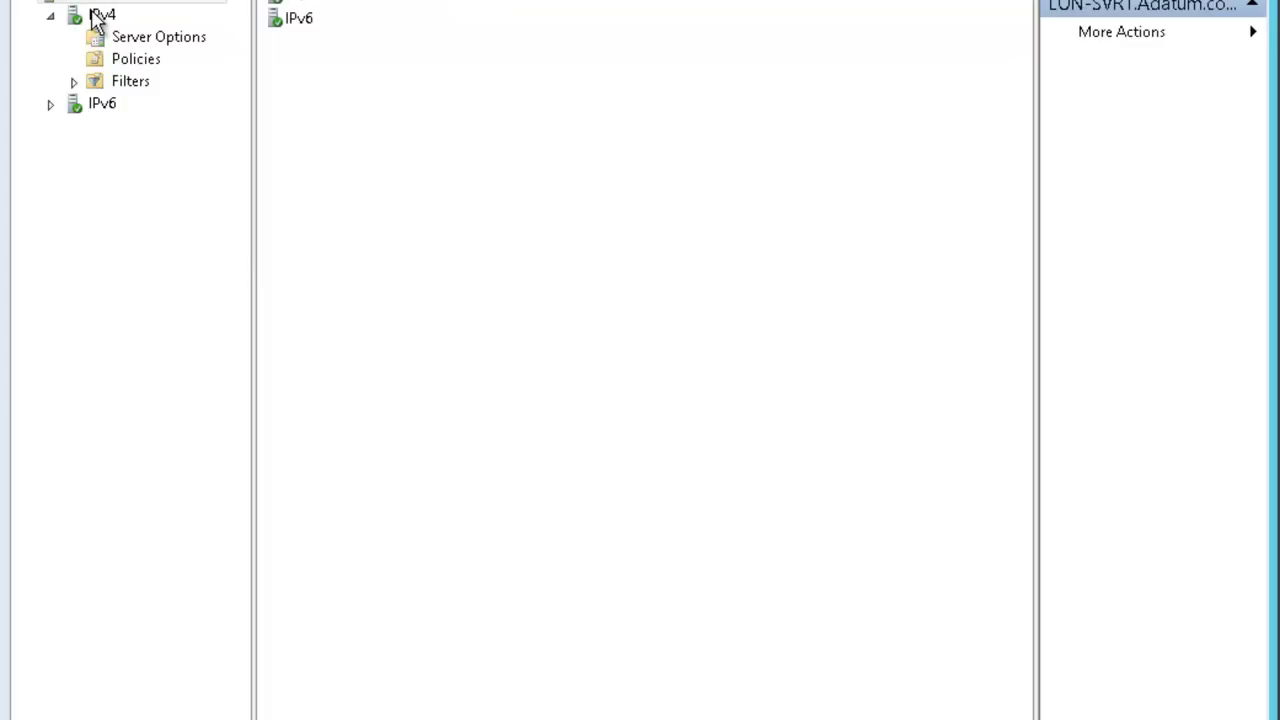
{"action": "left_click", "coordinate": [97, 20]}
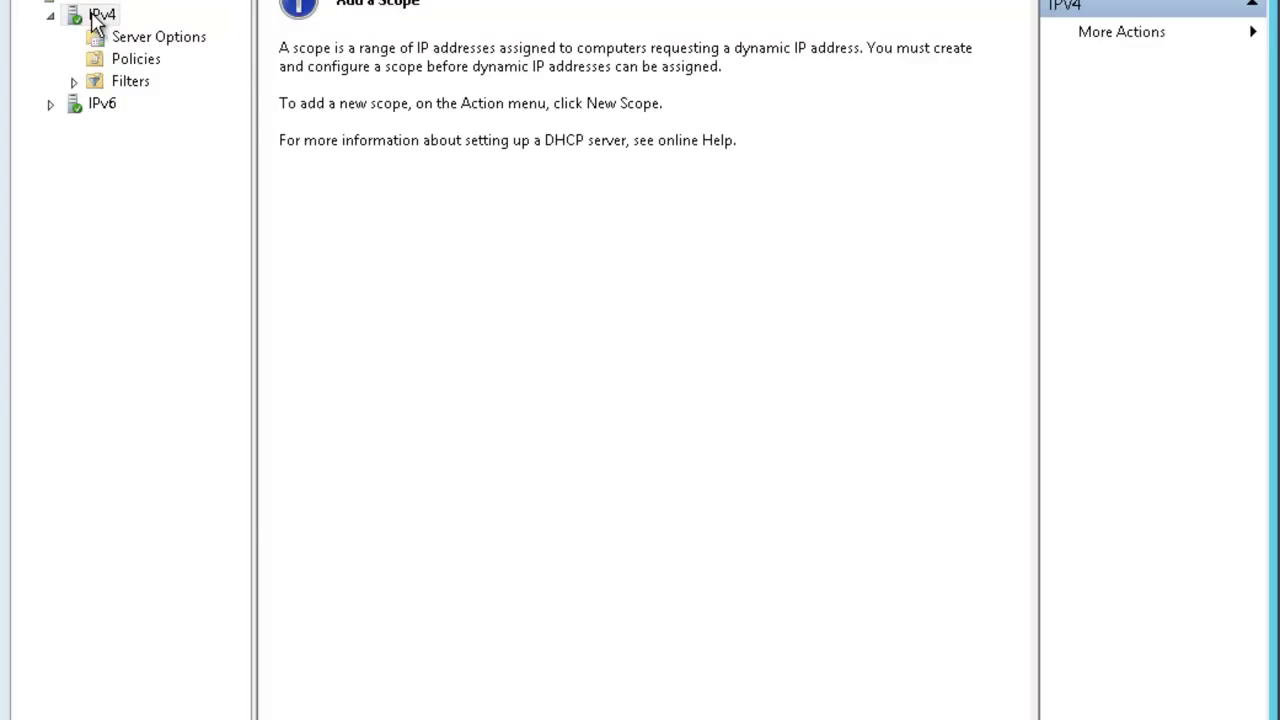
{"action": "right_click", "coordinate": [97, 20]}
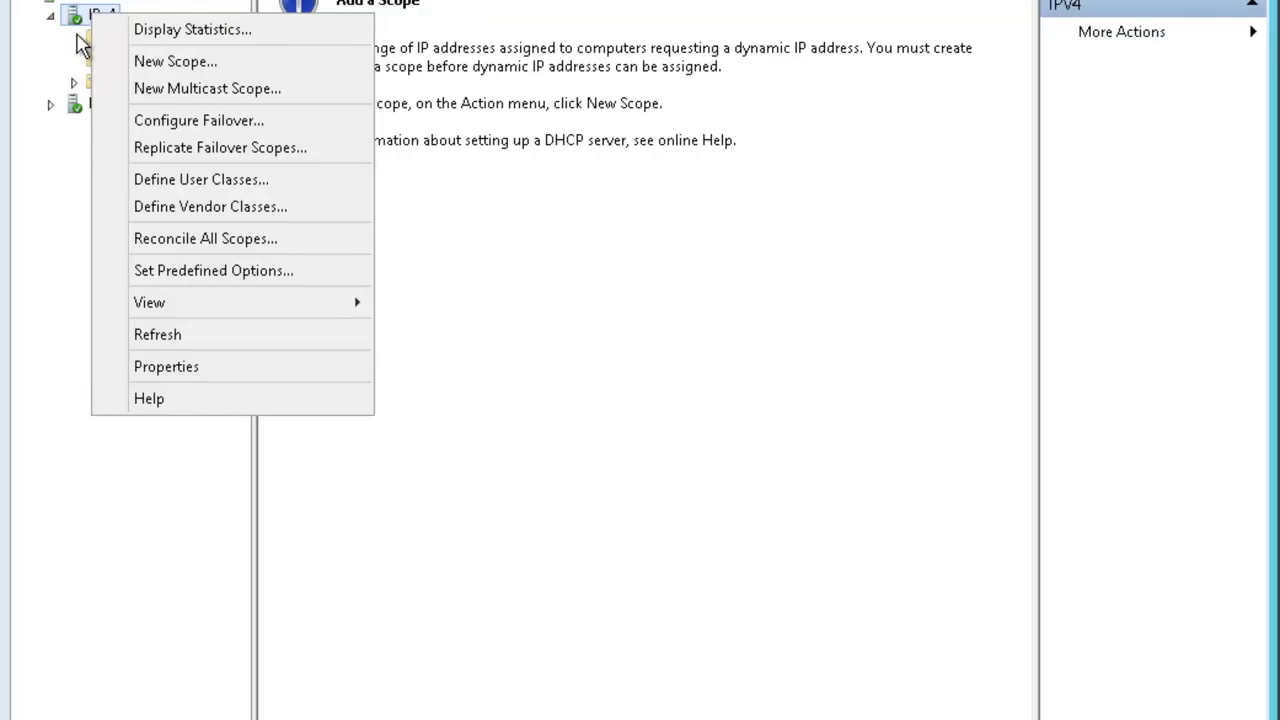
{"action": "left_click", "coordinate": [66, 184]}
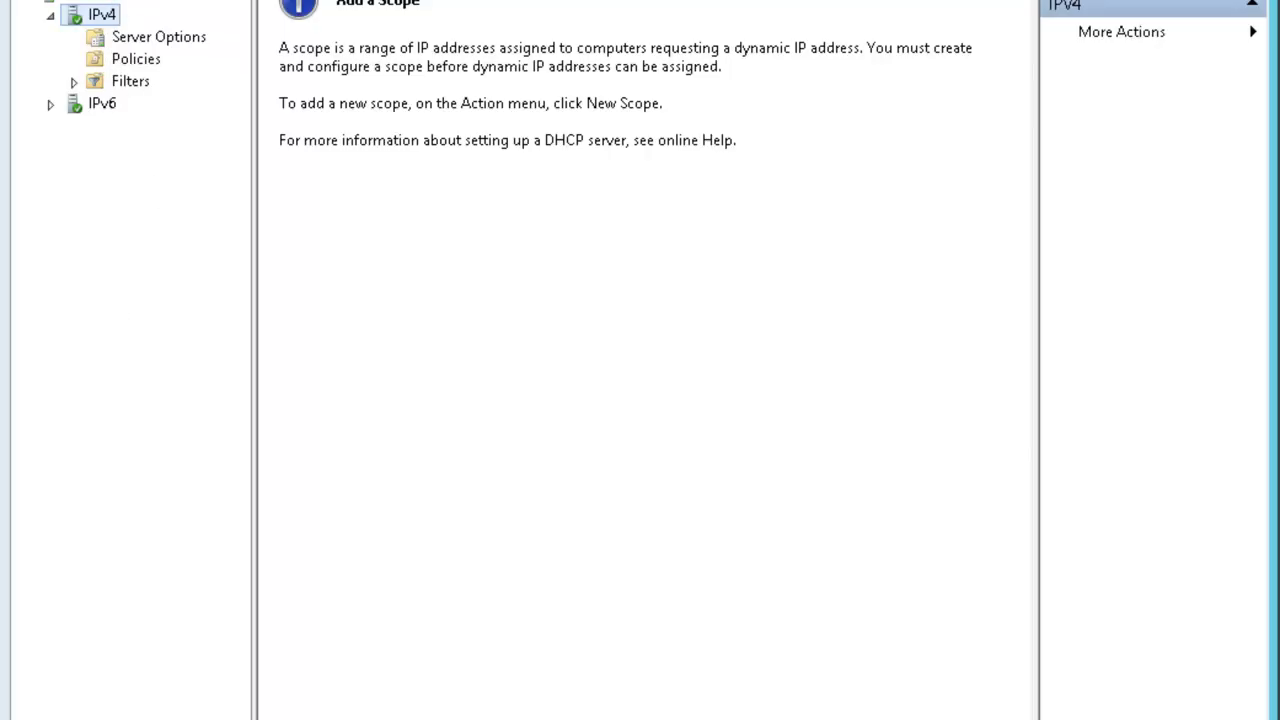
{"action": "key", "text": "F5"}
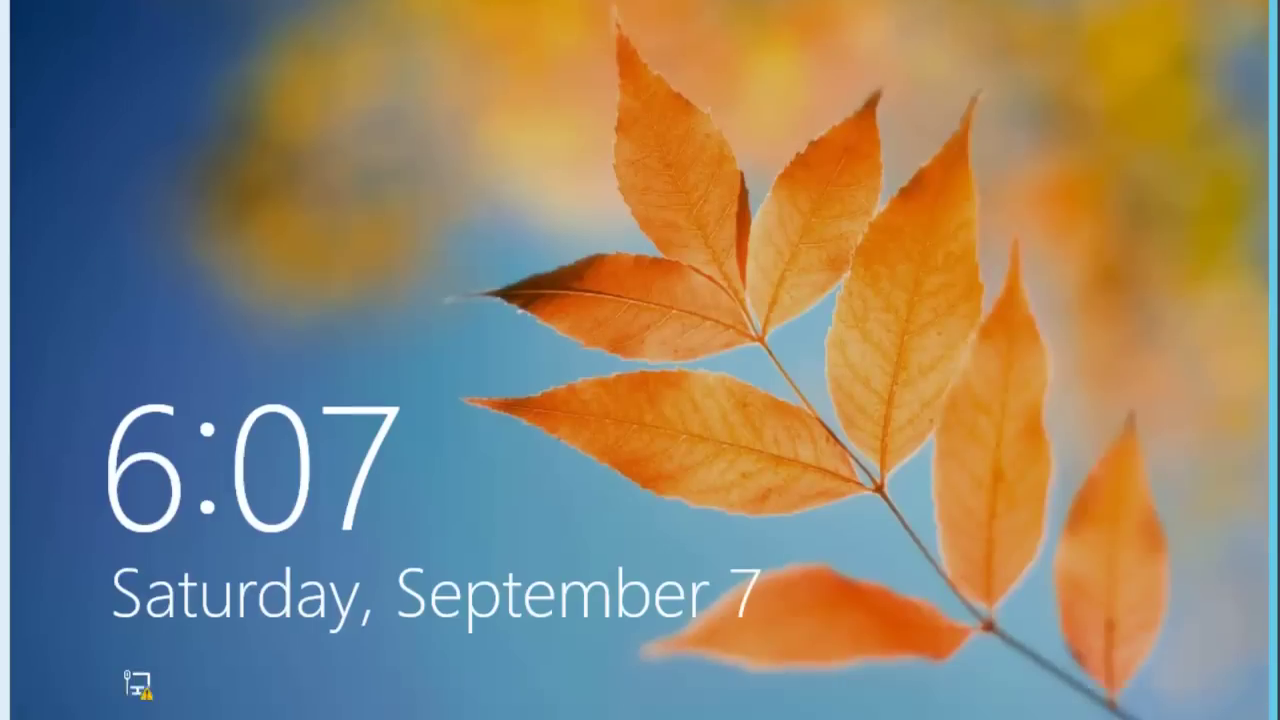
Sign in to LON-CL1 as the domain administrator with the account password.
{"action": "key", "text": "ctrl+alt+Delete"}
{"action": "left_click", "coordinate": [722, 177]}
{"action": "type", "text": "Pa$$"}
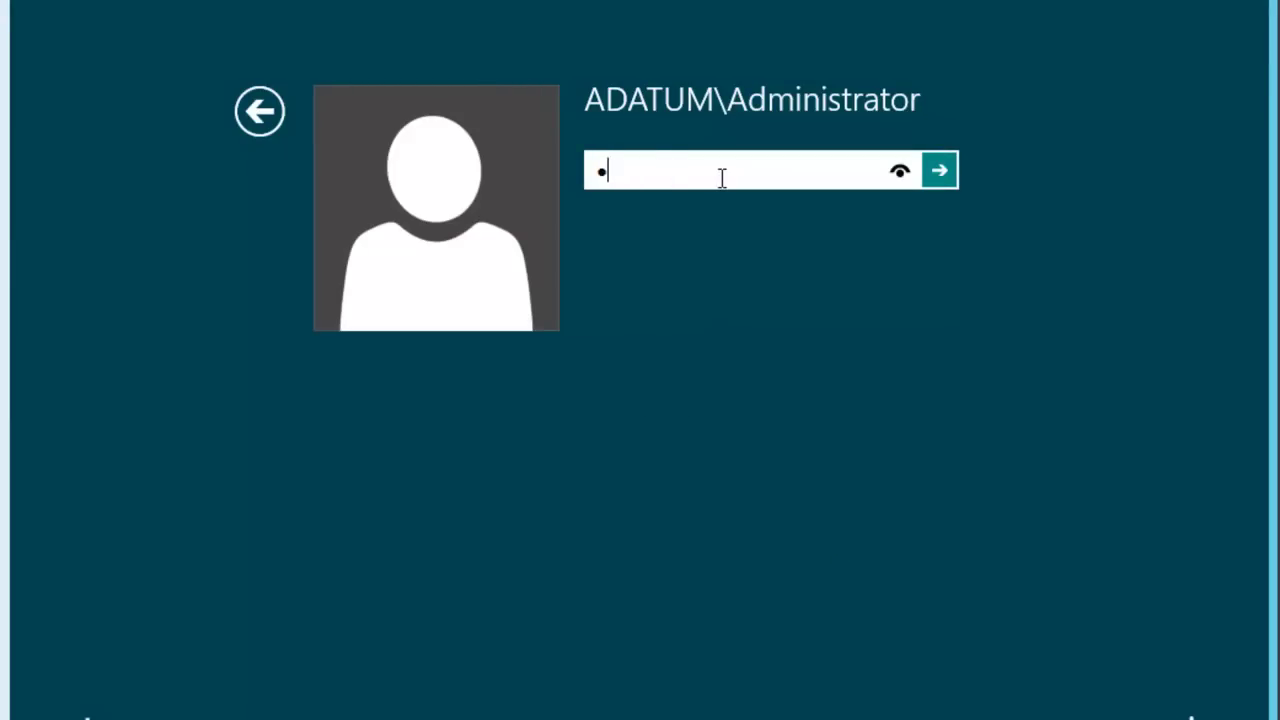
{"action": "type", "text": "w0rd"}
{"action": "key", "text": "Return"}
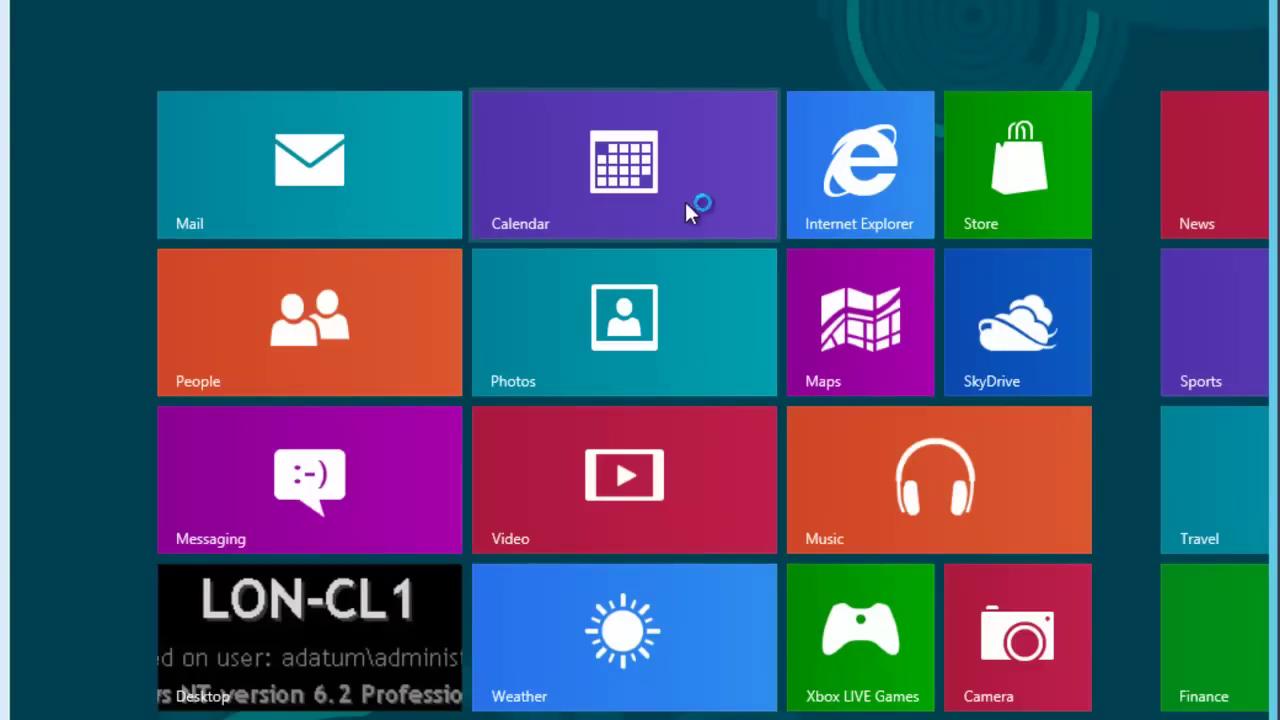
Open the Local Area Connection properties through Control Panel's Network and Sharing Center.
{"action": "type", "text": "control"}
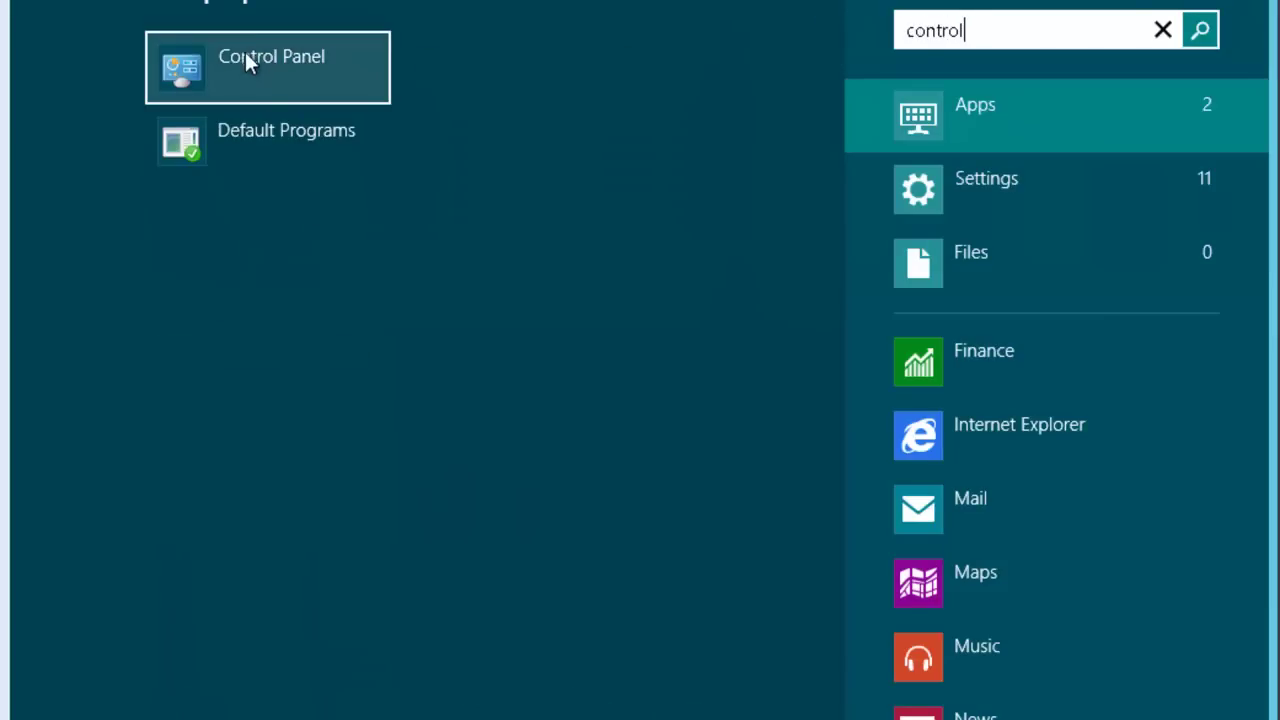
{"action": "left_click", "coordinate": [250, 55]}
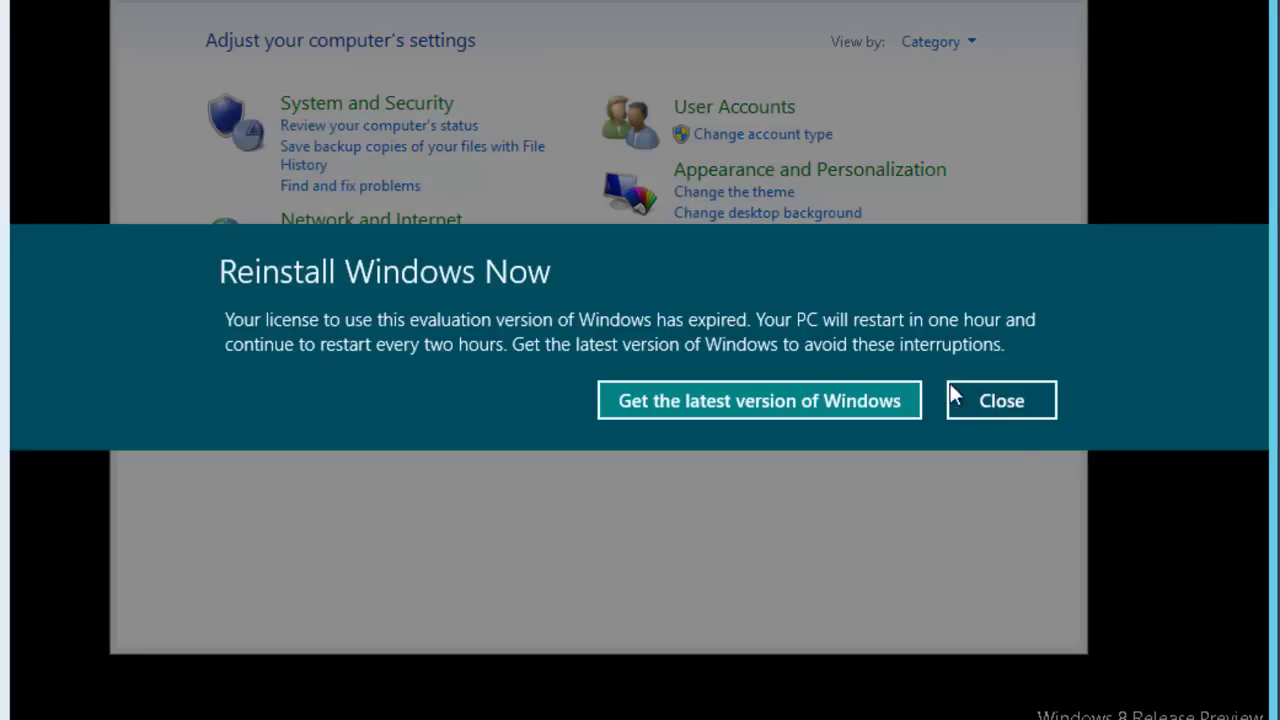
{"action": "left_click", "coordinate": [1004, 404]}
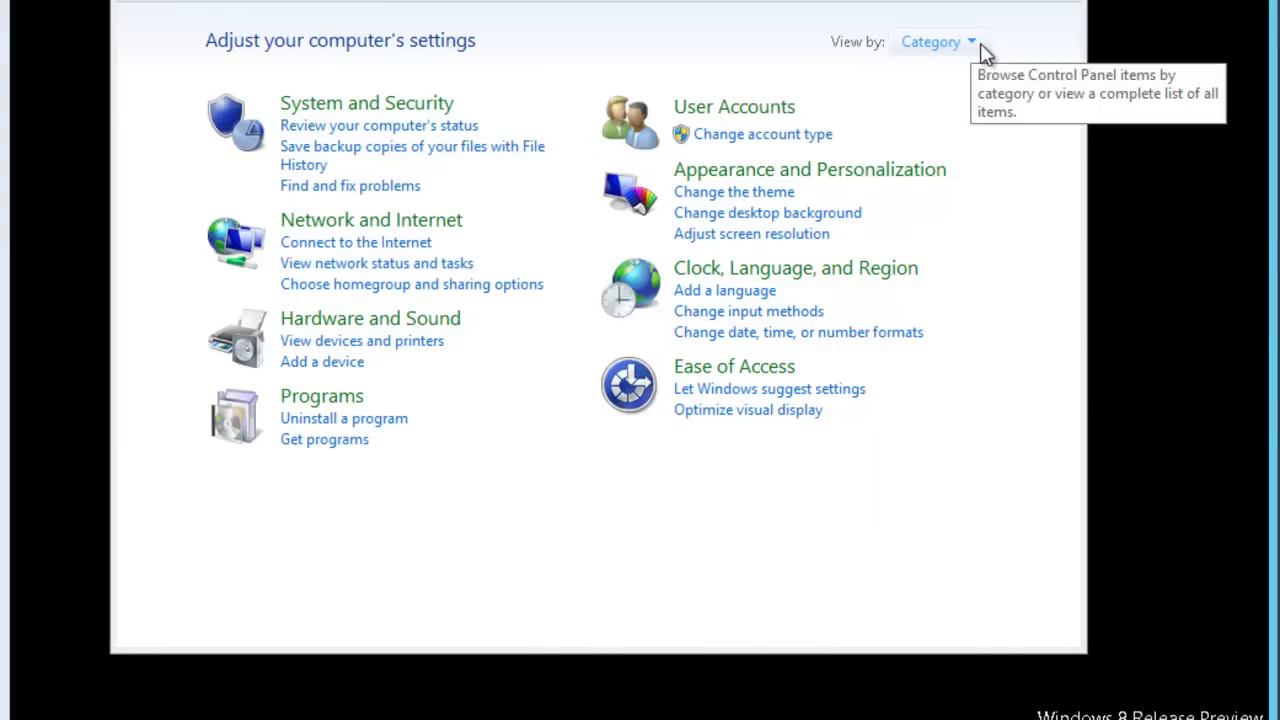
{"action": "left_click", "coordinate": [982, 48]}
{"action": "left_click", "coordinate": [985, 106]}
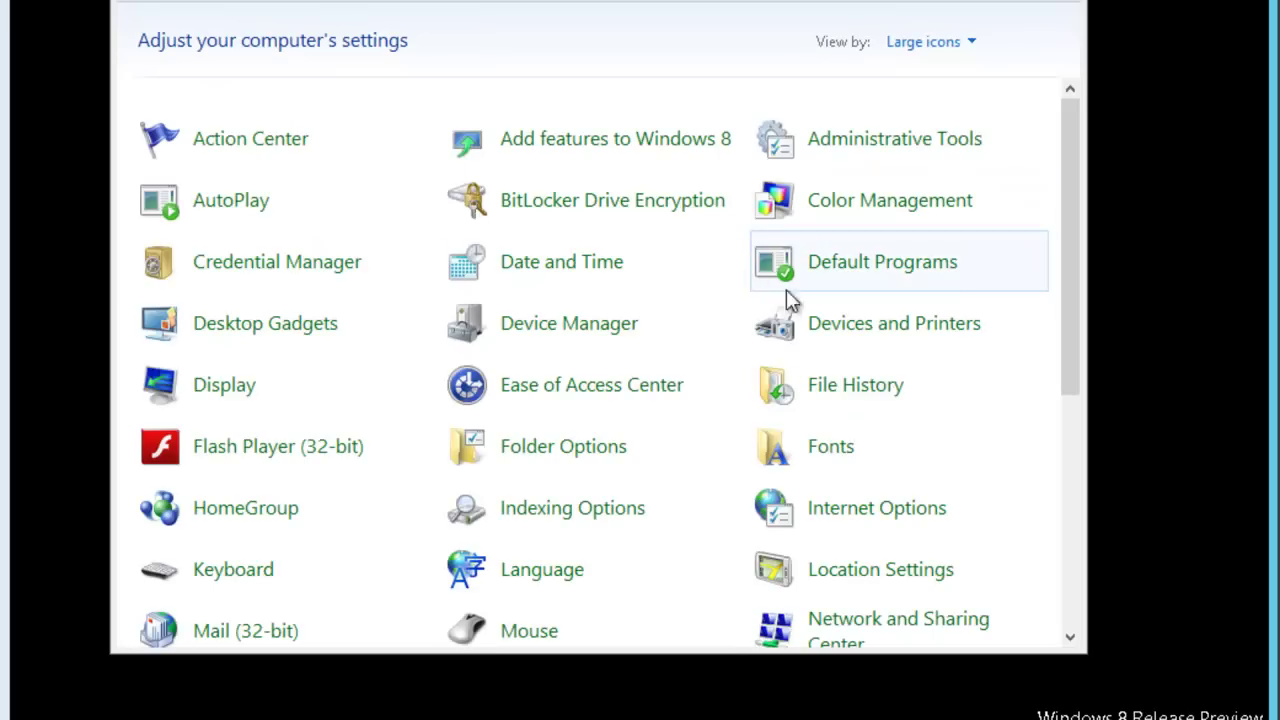
{"action": "left_click", "coordinate": [888, 630]}
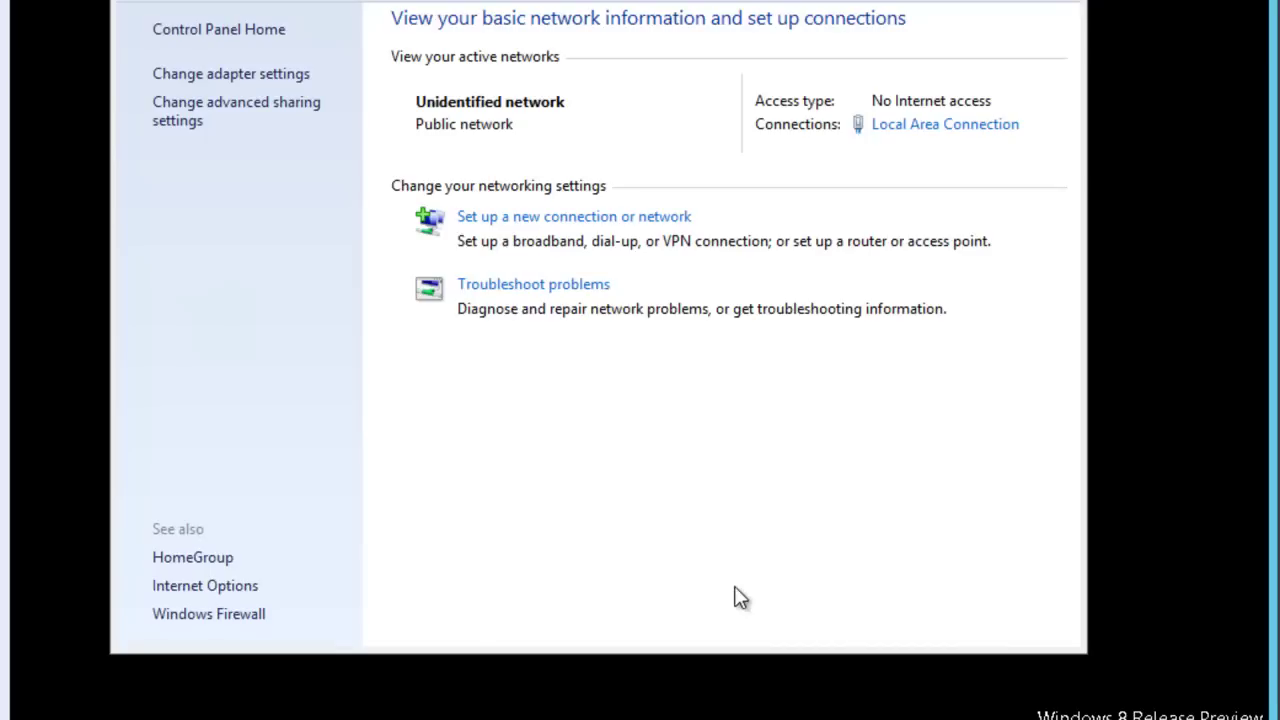
{"action": "left_click", "coordinate": [225, 76]}
{"action": "left_click", "coordinate": [315, 130]}
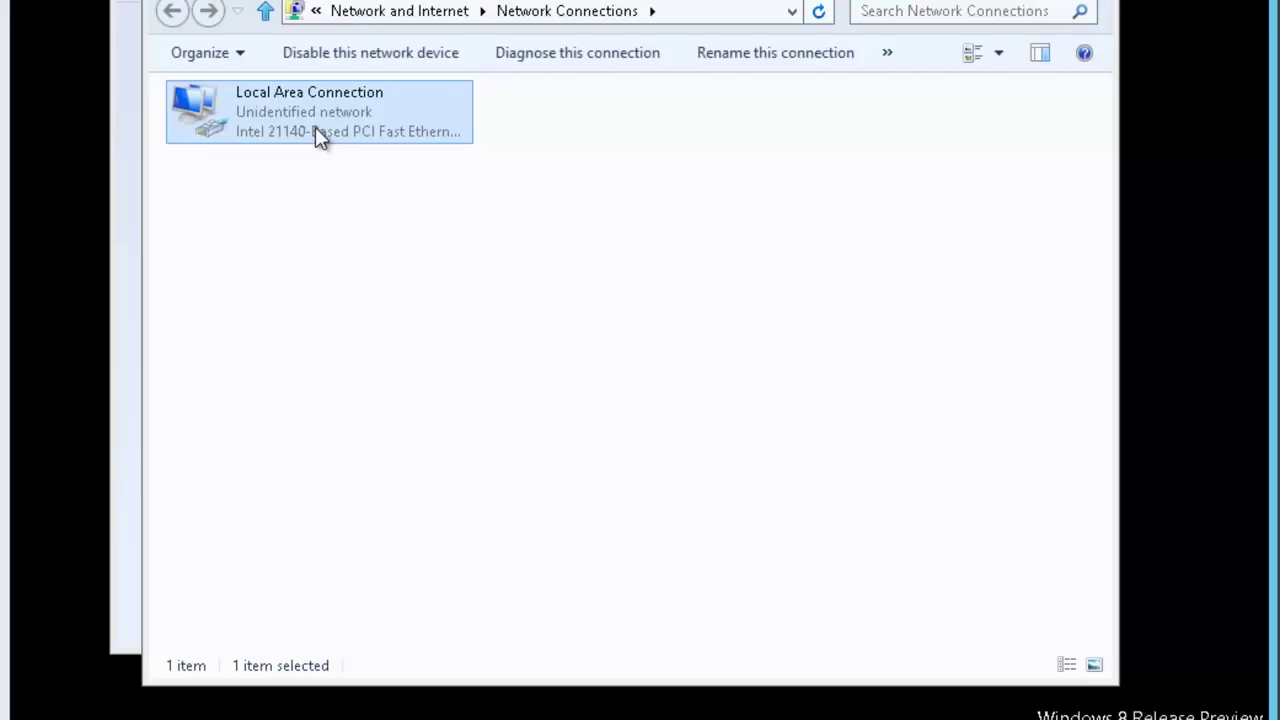
{"action": "right_click", "coordinate": [316, 128]}
{"action": "left_click", "coordinate": [378, 369]}
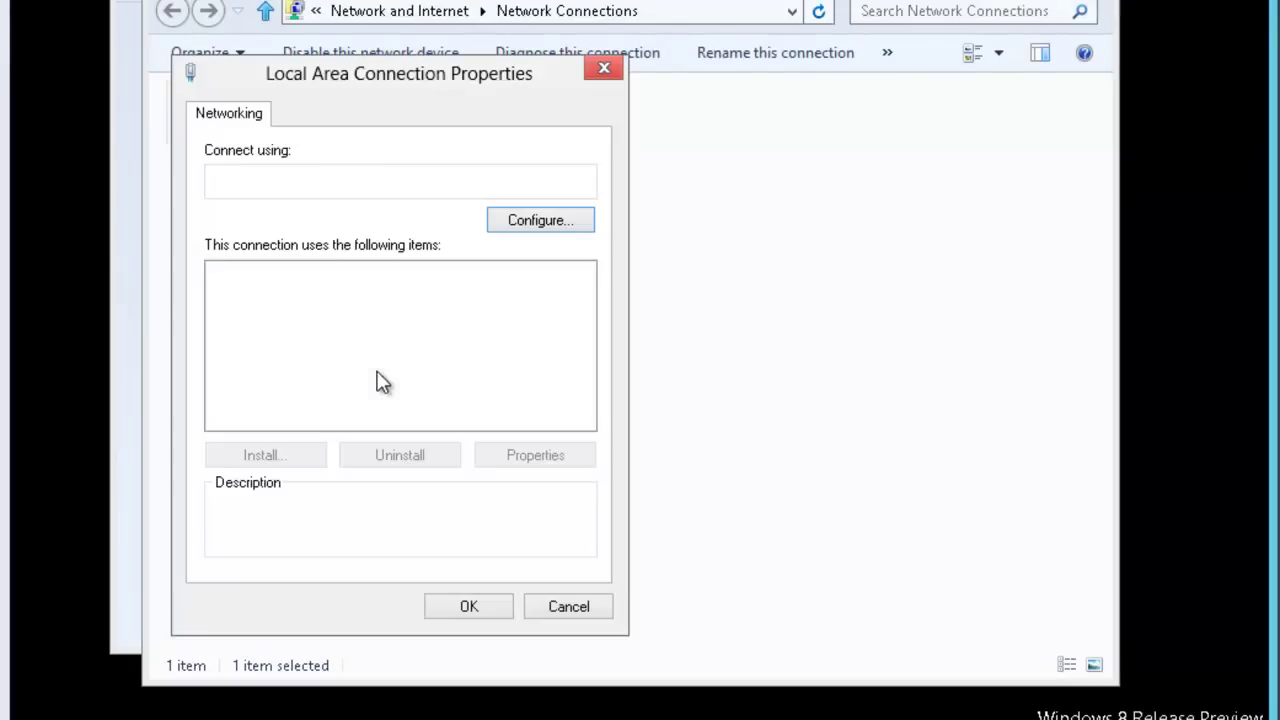
Set TCP/IPv4 to obtain the IP address and DNS server automatically.
{"action": "left_click", "coordinate": [584, 401]}
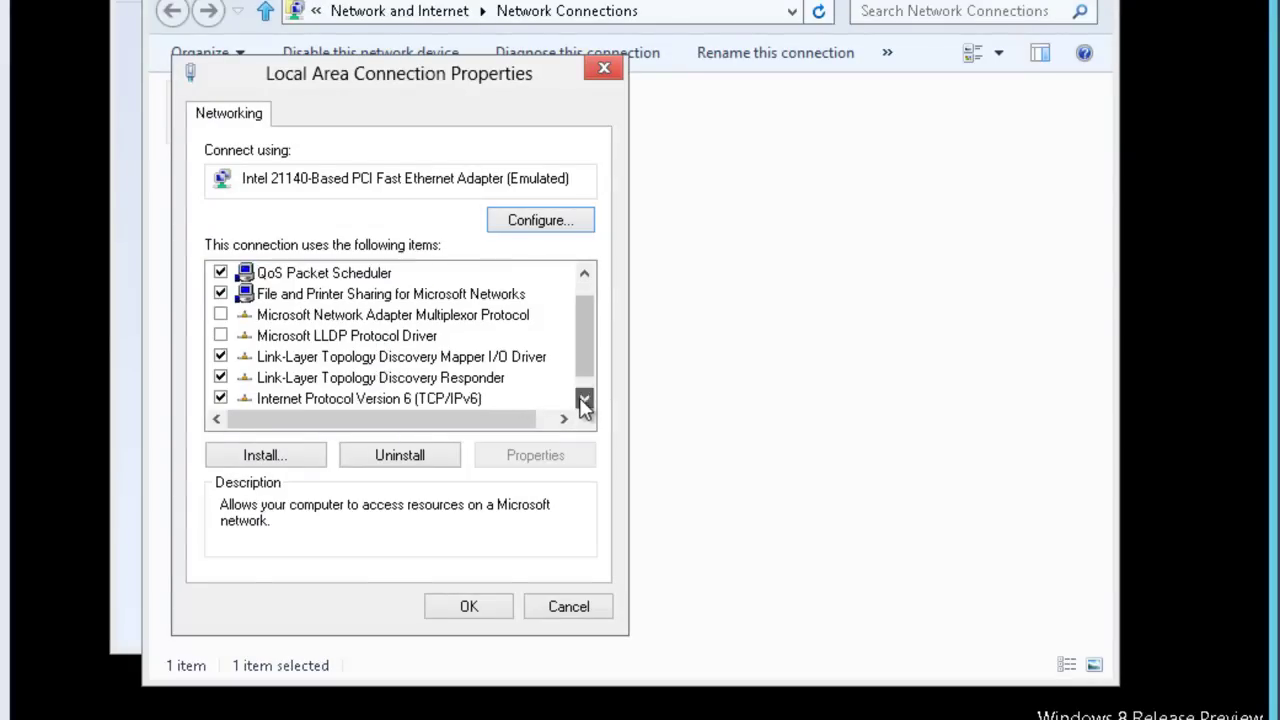
{"action": "left_click", "coordinate": [584, 401]}
{"action": "left_click", "coordinate": [462, 400]}
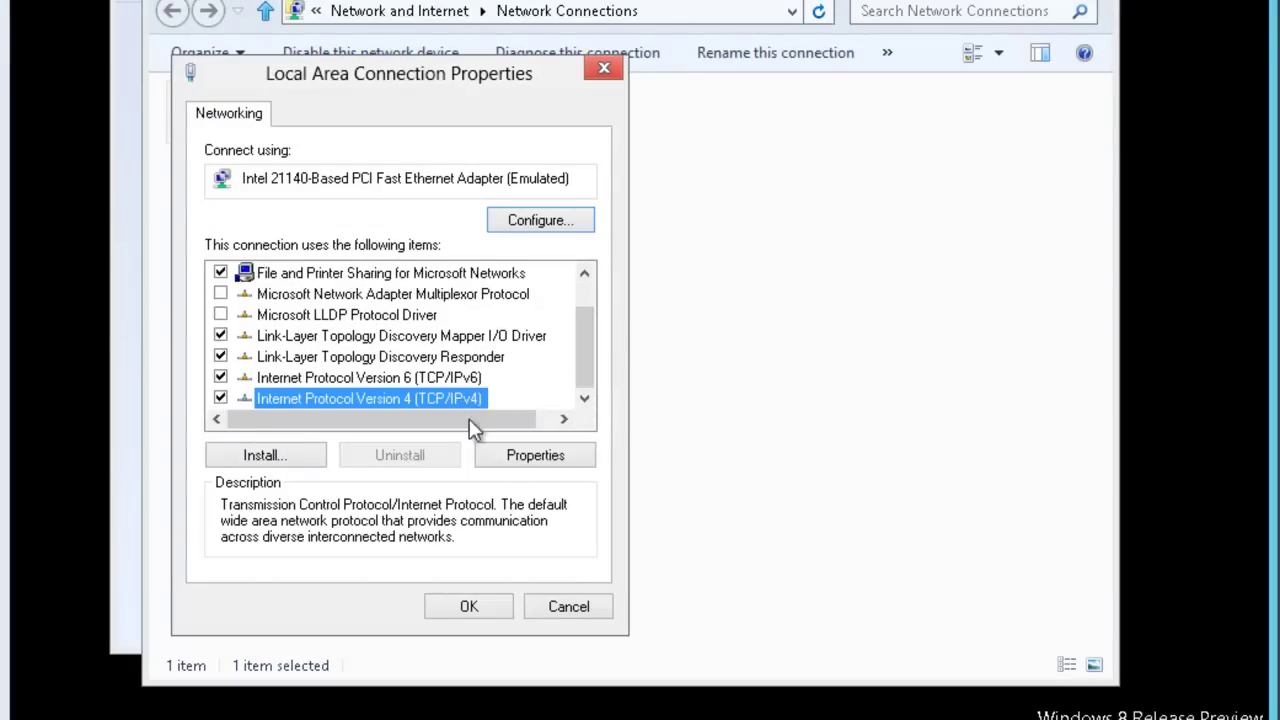
{"action": "left_click", "coordinate": [528, 455]}
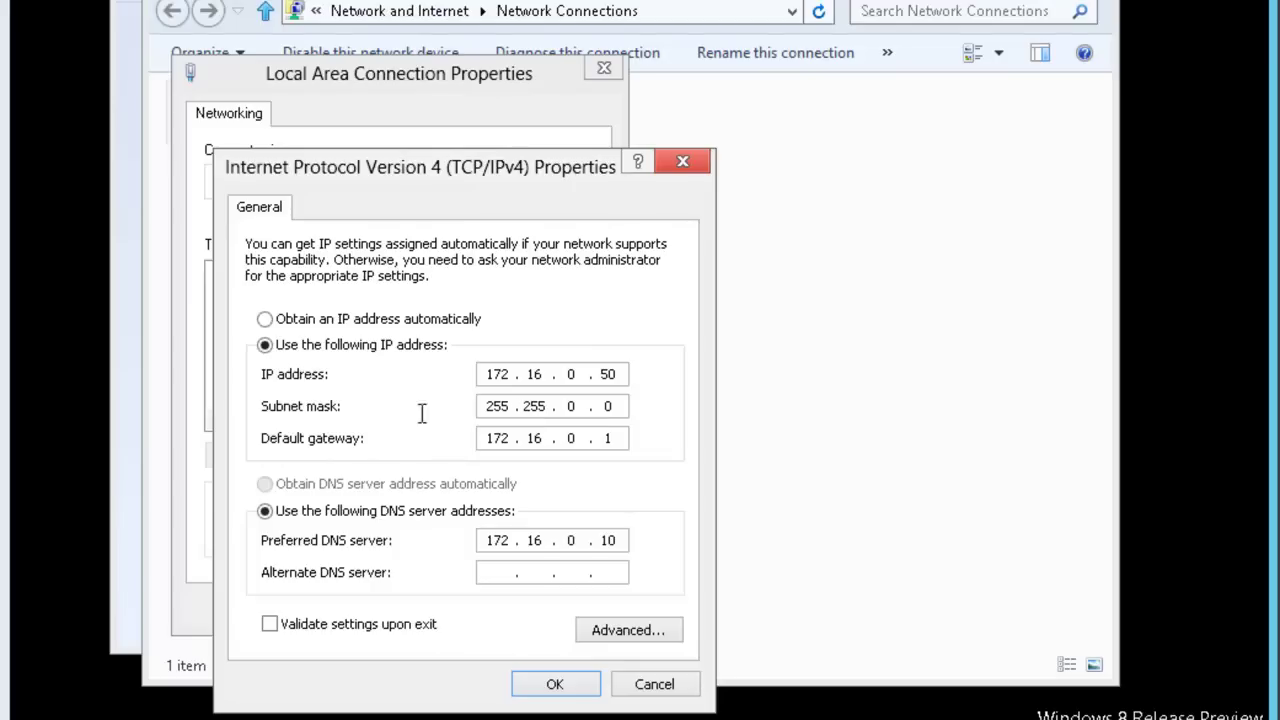
{"action": "left_click", "coordinate": [302, 324]}
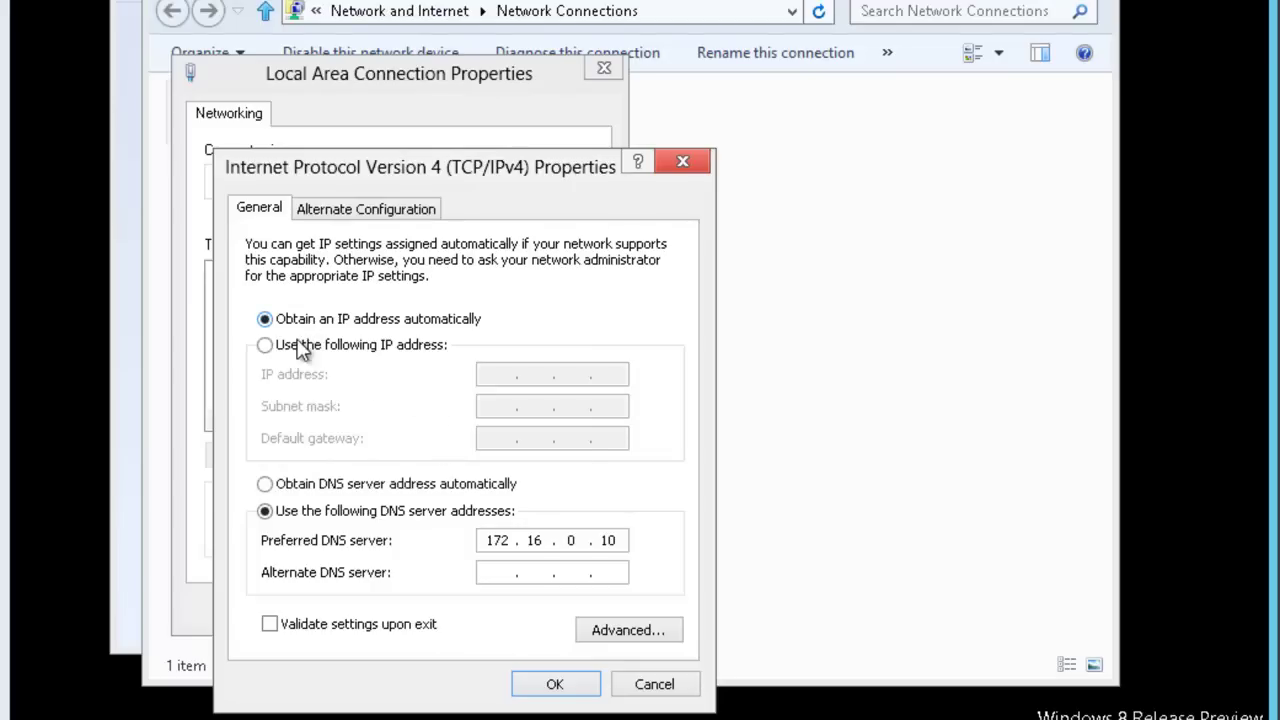
{"action": "left_click", "coordinate": [291, 487]}
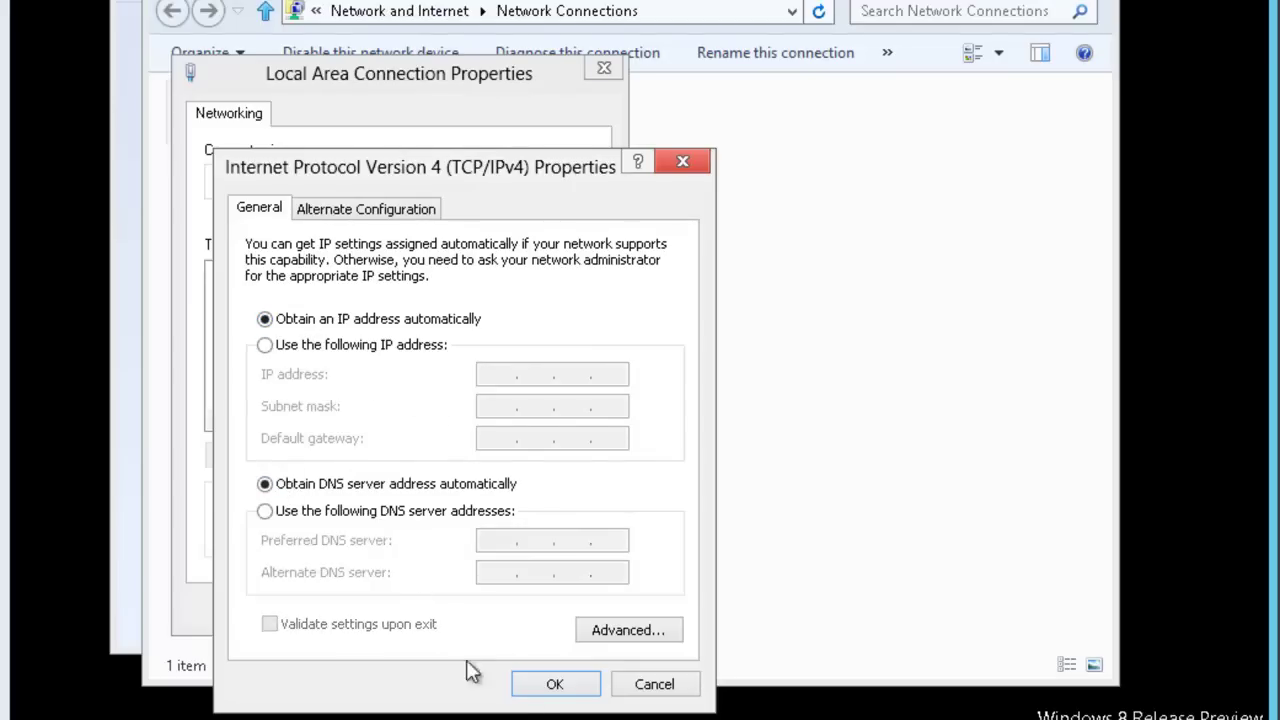
{"action": "left_click", "coordinate": [552, 685]}
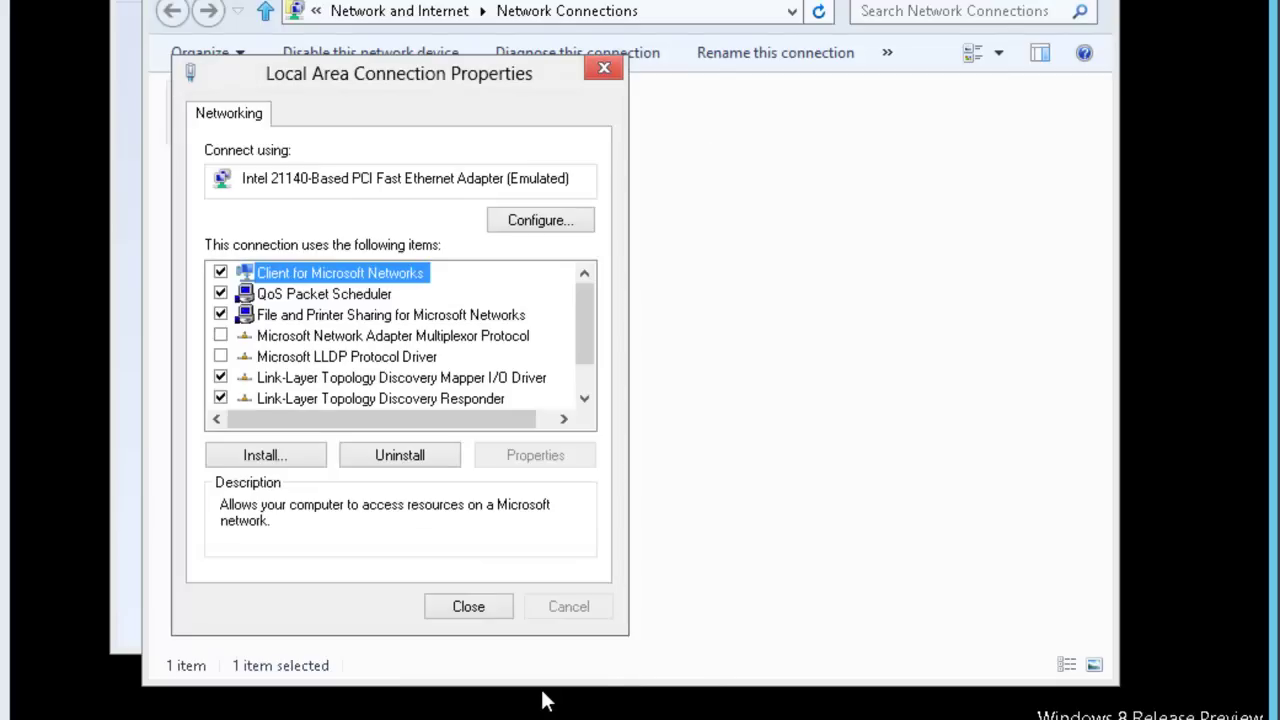
Close the connection properties, Network Connections and Network and Sharing Center windows.
{"action": "left_click", "coordinate": [497, 604]}
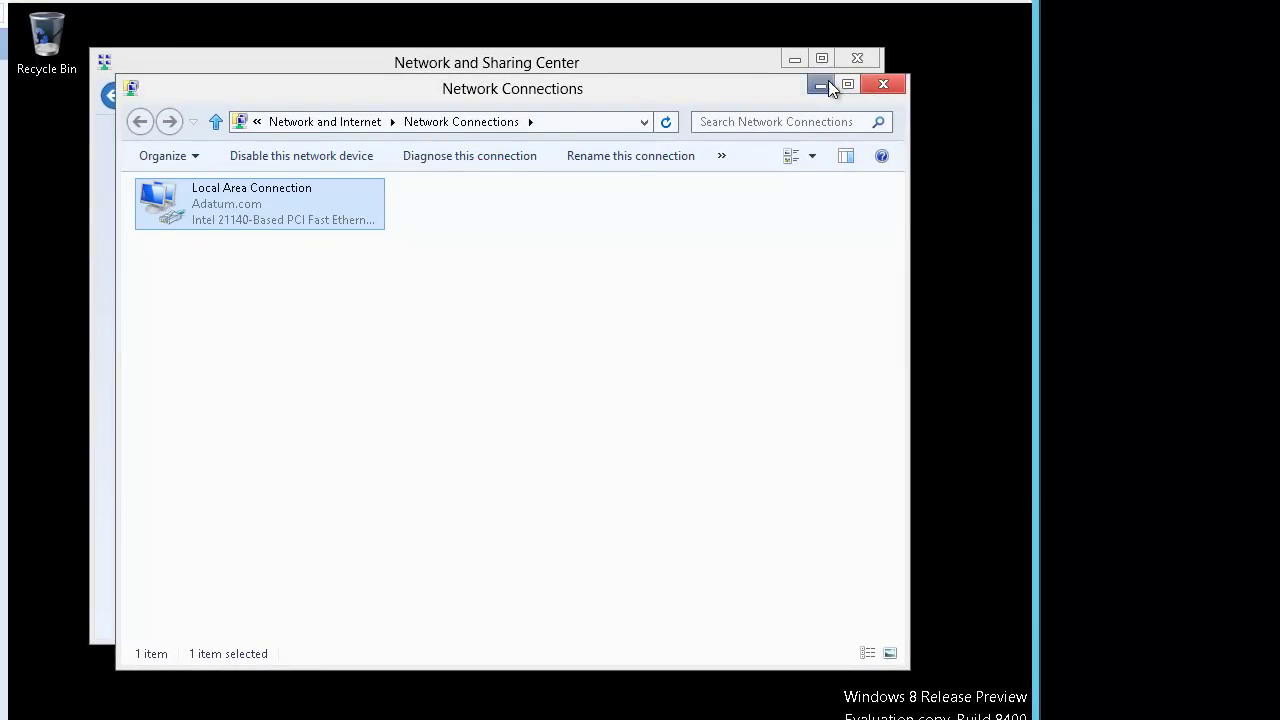
{"action": "left_click", "coordinate": [882, 85]}
{"action": "left_click", "coordinate": [857, 58]}
Search for cmd and launch Command Prompt.
{"action": "mouse_move", "coordinate": [1030, 6]}
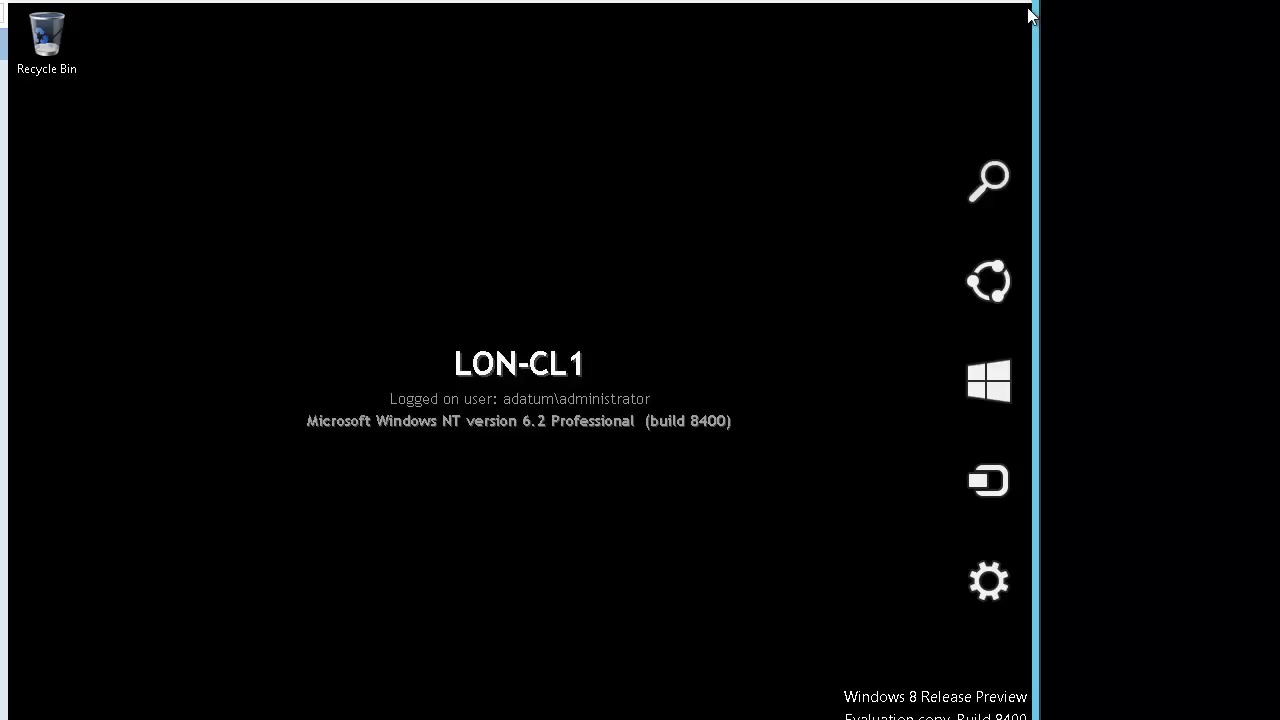
{"action": "left_click", "coordinate": [994, 205]}
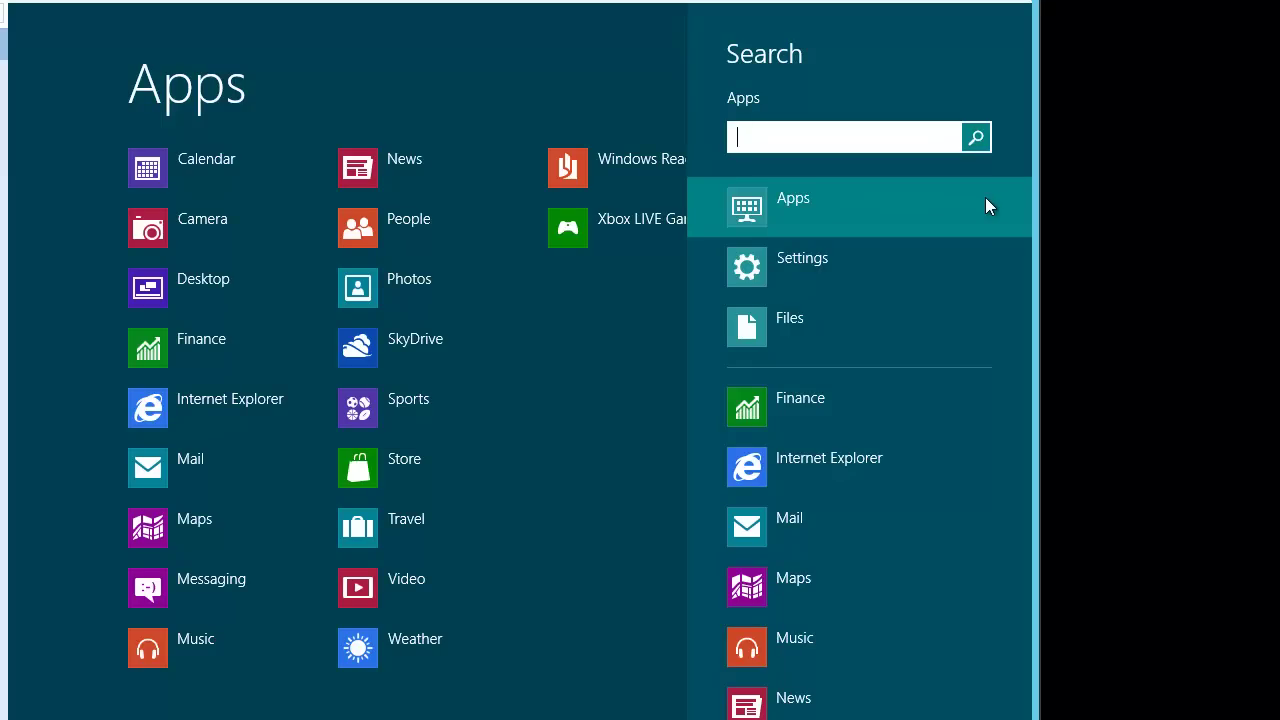
{"action": "type", "text": "cmd"}
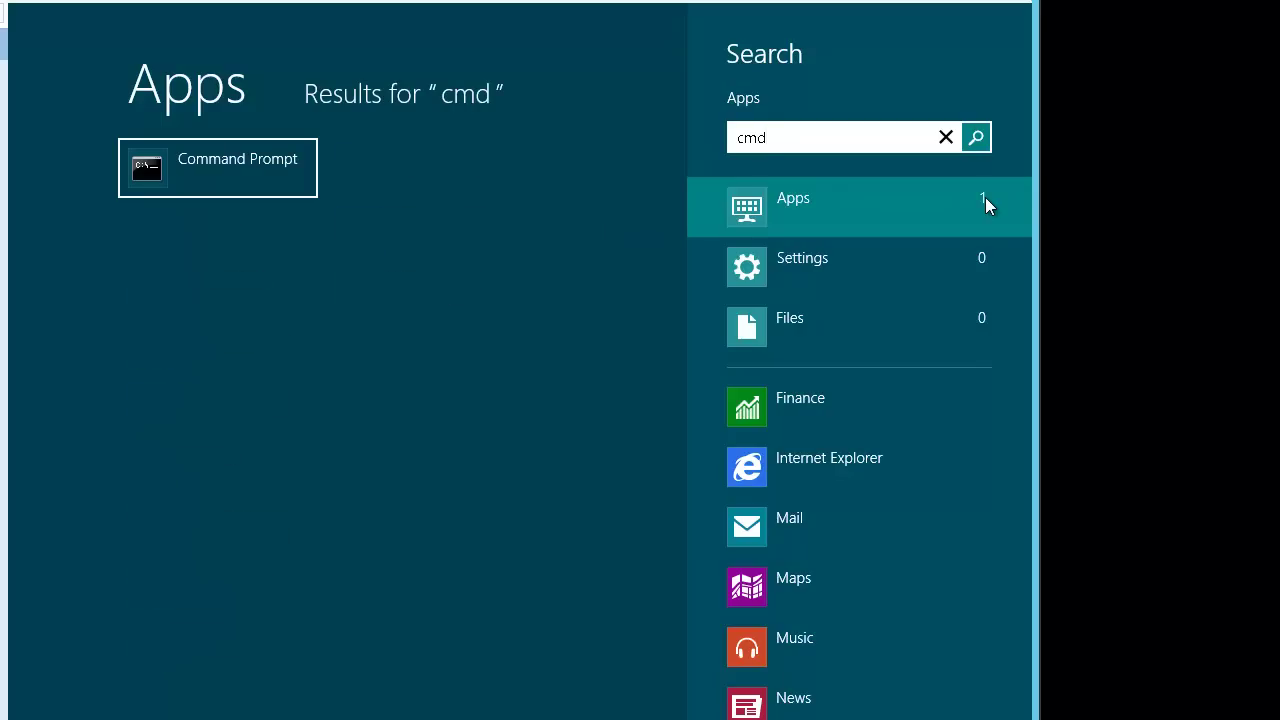
{"action": "left_click", "coordinate": [242, 167]}
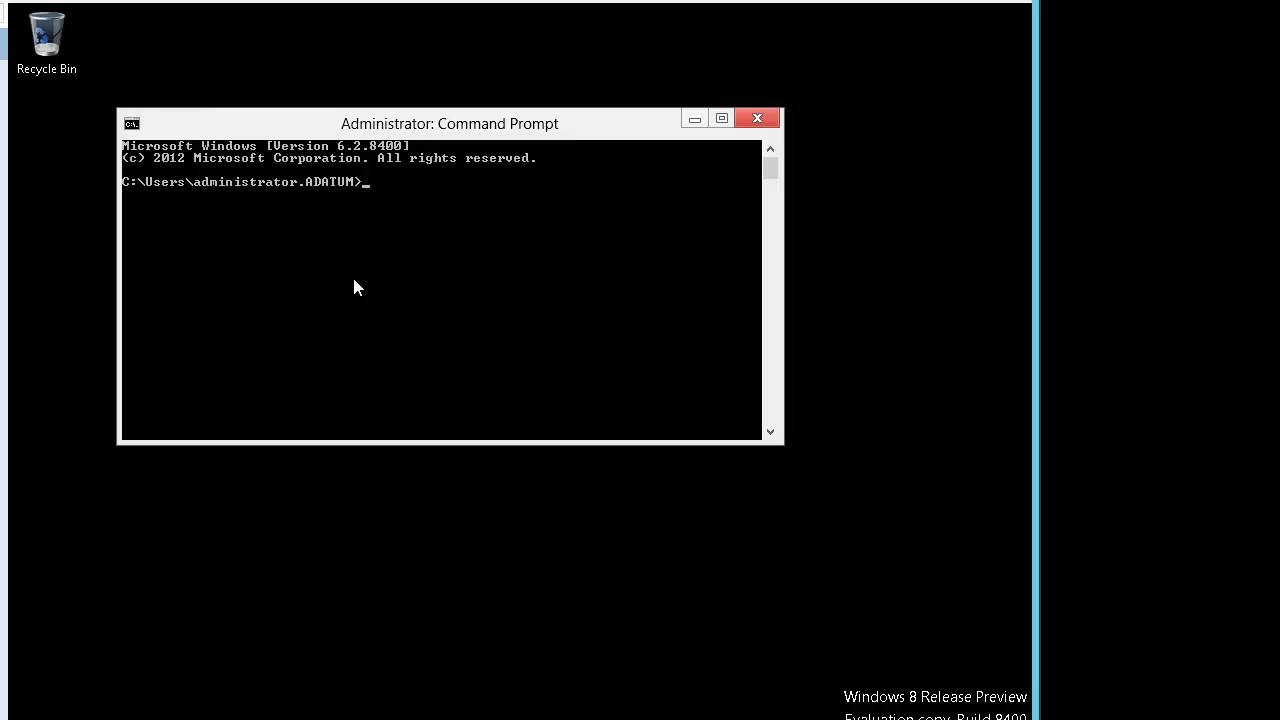
Run ipconfig and ipconfig /all to show the 172.16.0.151 lease from DHCP server 172.16.0.10.
{"action": "type", "text": "ipconfig"}
{"action": "key", "text": "Return"}
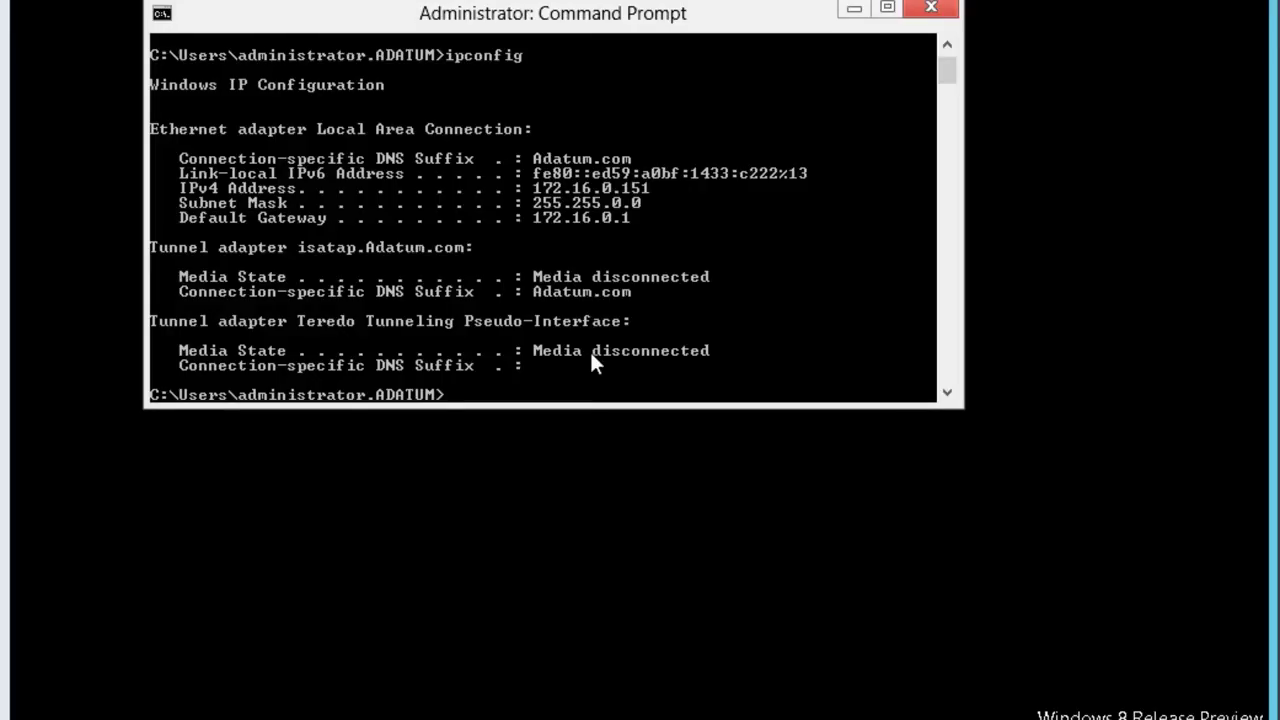
{"action": "type", "text": "ipconfig /all"}
{"action": "key", "text": "Return"}
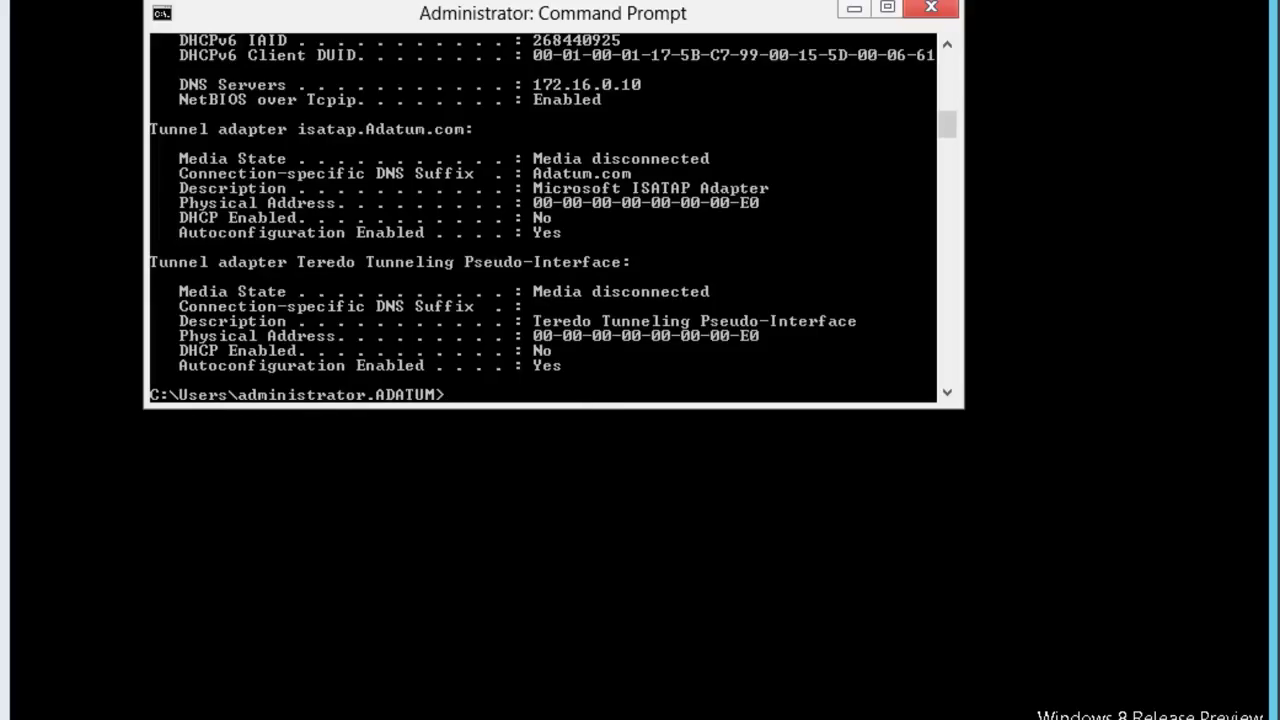
{"action": "left_click_drag", "start_coordinate": [590, 406], "coordinate": [593, 716]}
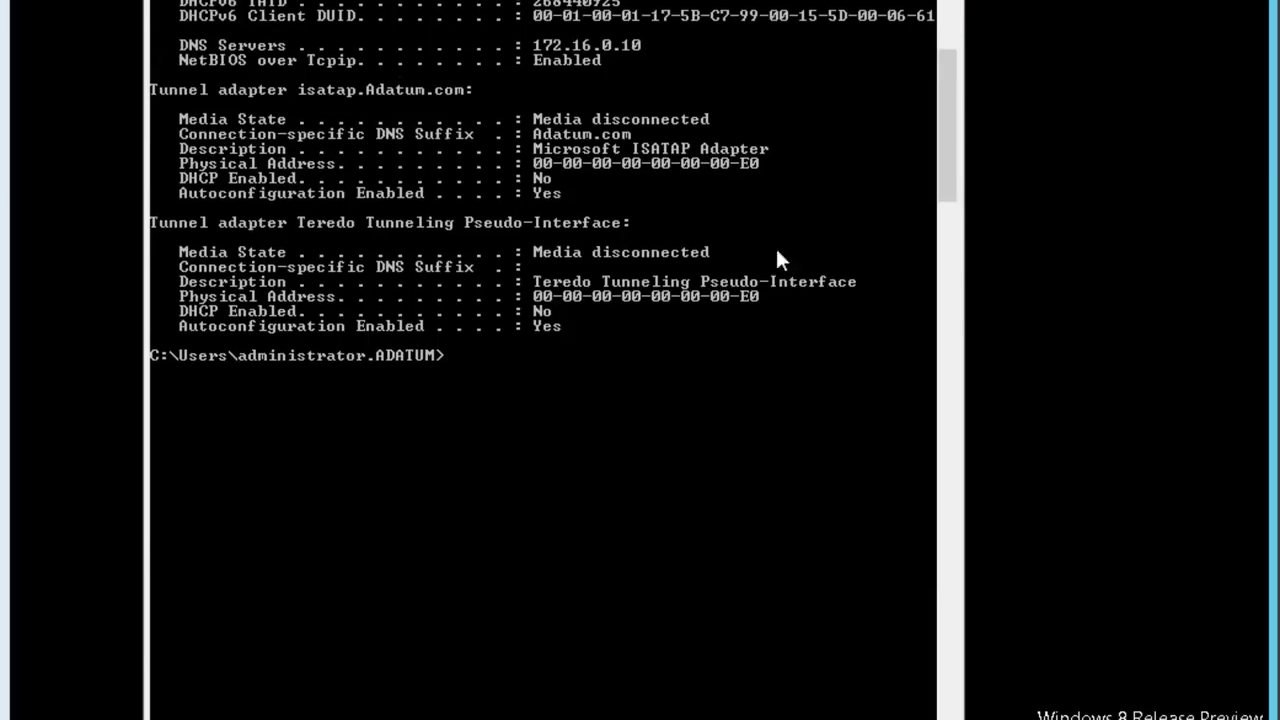
{"action": "scroll", "coordinate": [766, 259], "scroll_direction": "up", "scroll_amount": 7}
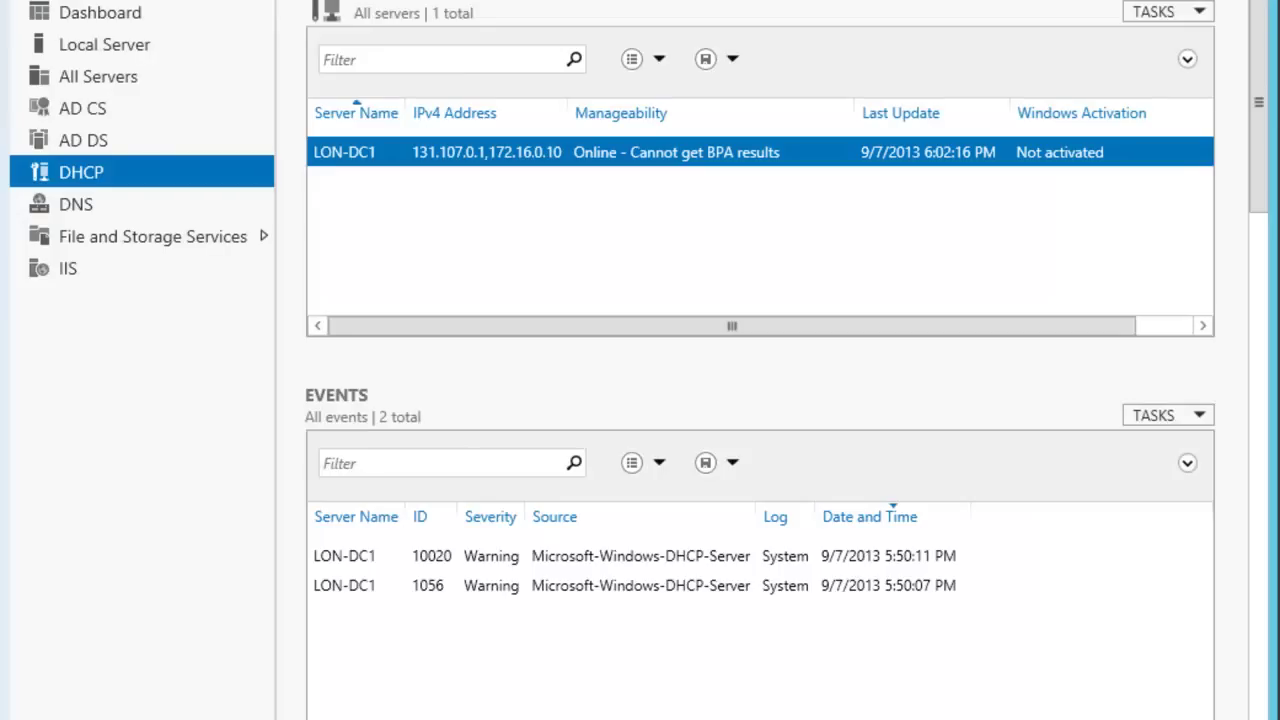
Open the Services console from Tools, hide the description pane and widen the Name column.
{"action": "left_click", "coordinate": [990, 2]}
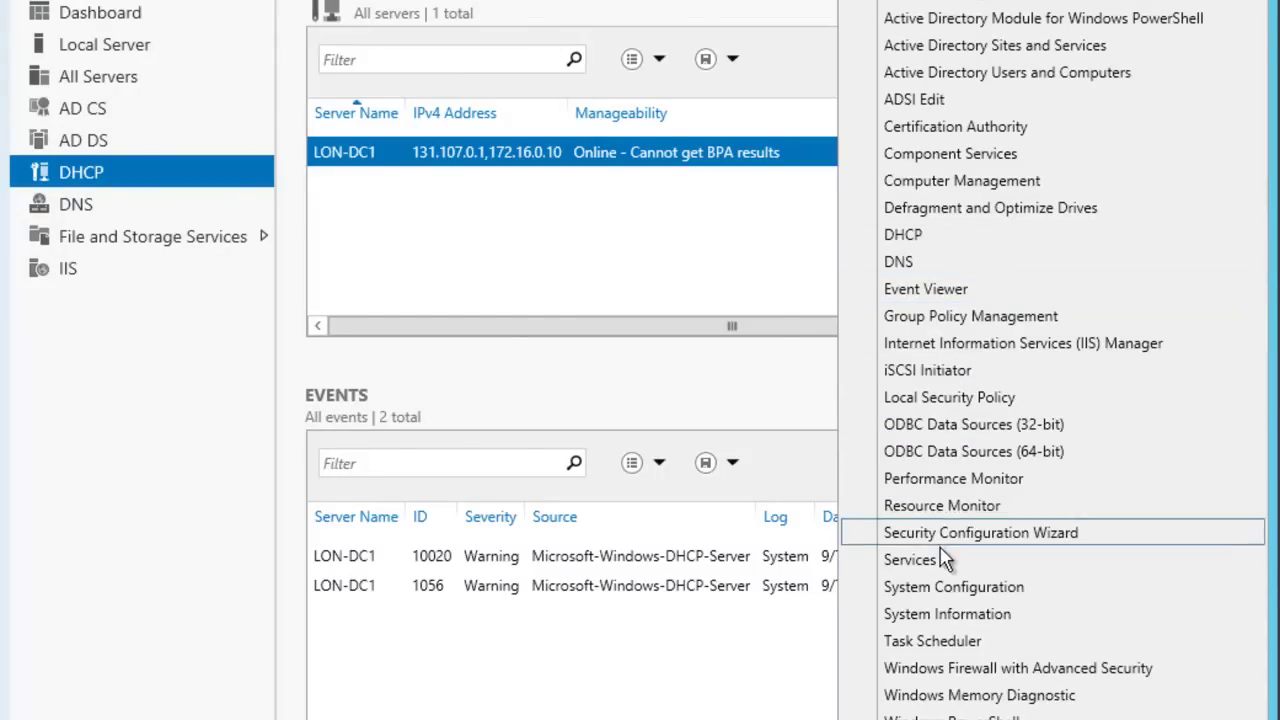
{"action": "left_click", "coordinate": [910, 560]}
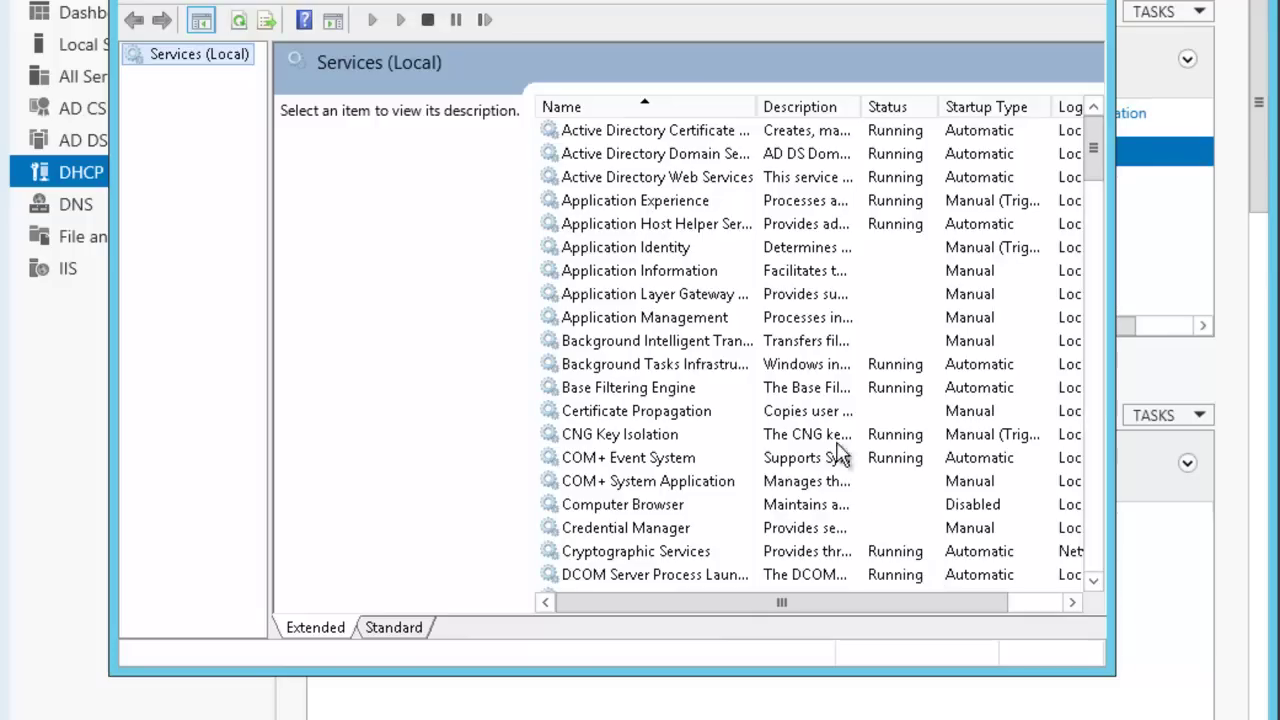
{"action": "left_click", "coordinate": [405, 628]}
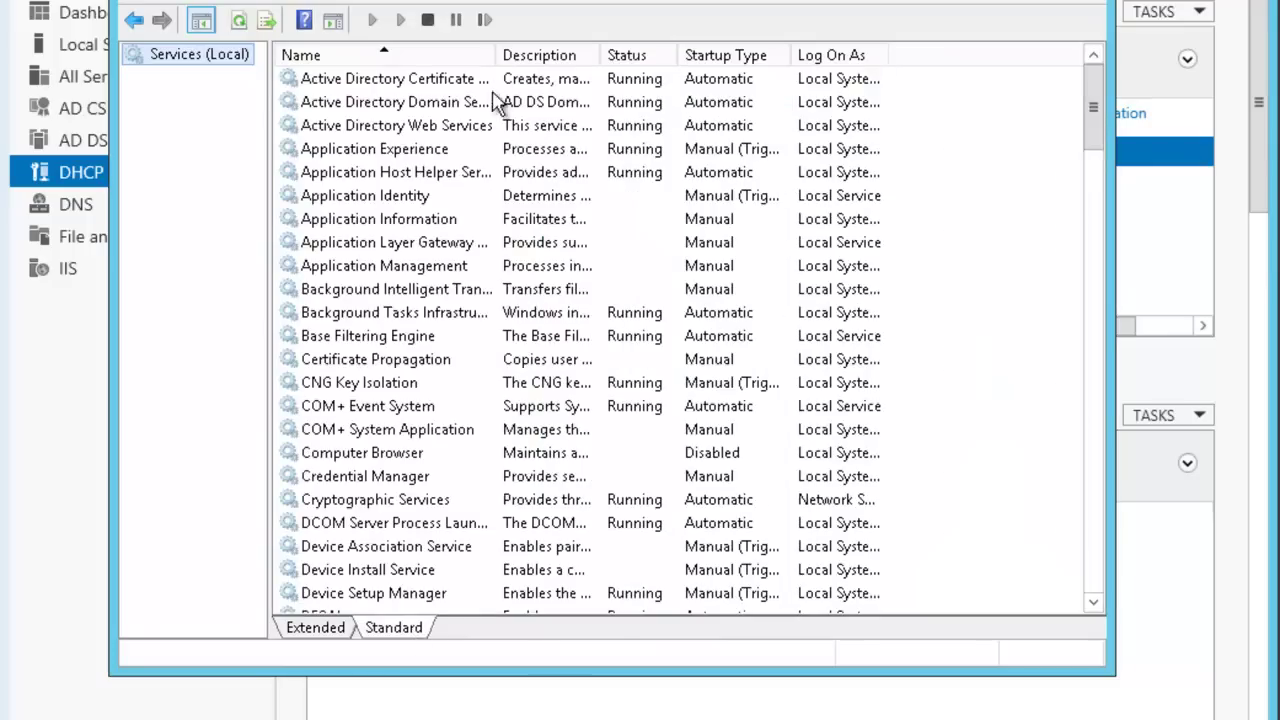
{"action": "left_click_drag", "start_coordinate": [497, 55], "coordinate": [631, 57]}
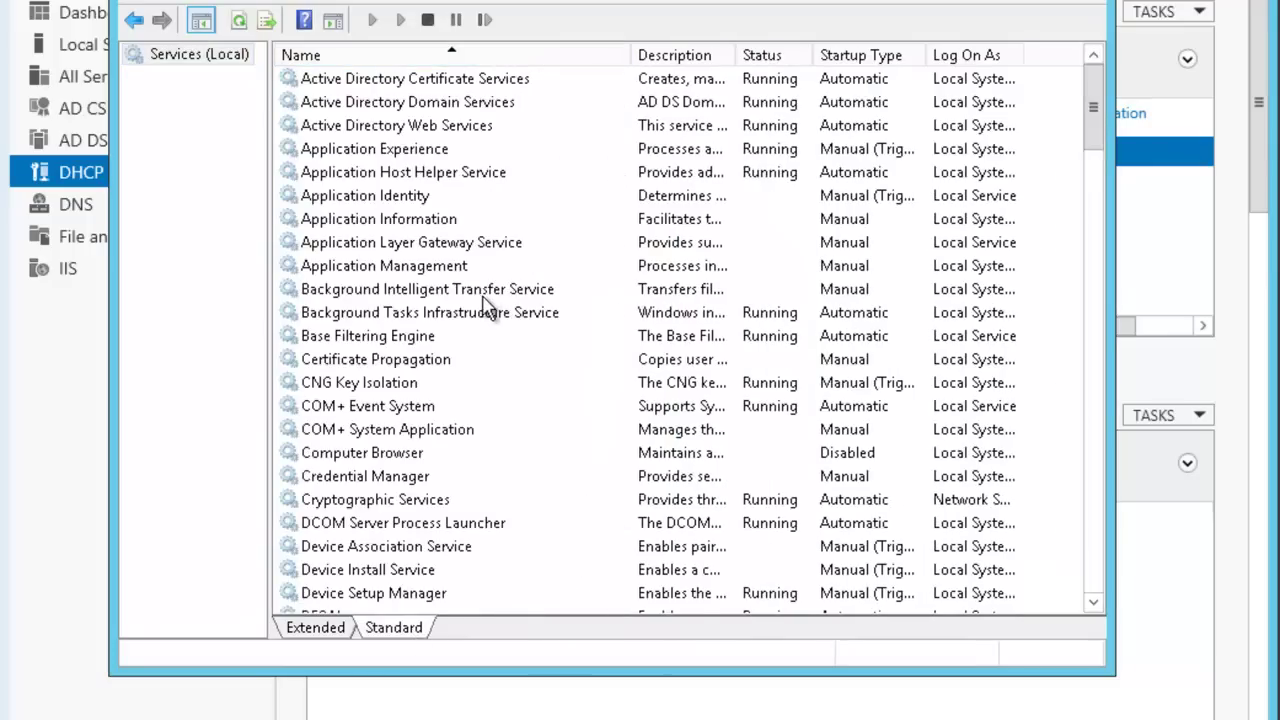
{"action": "scroll", "coordinate": [484, 312], "scroll_direction": "down", "scroll_amount": 2}
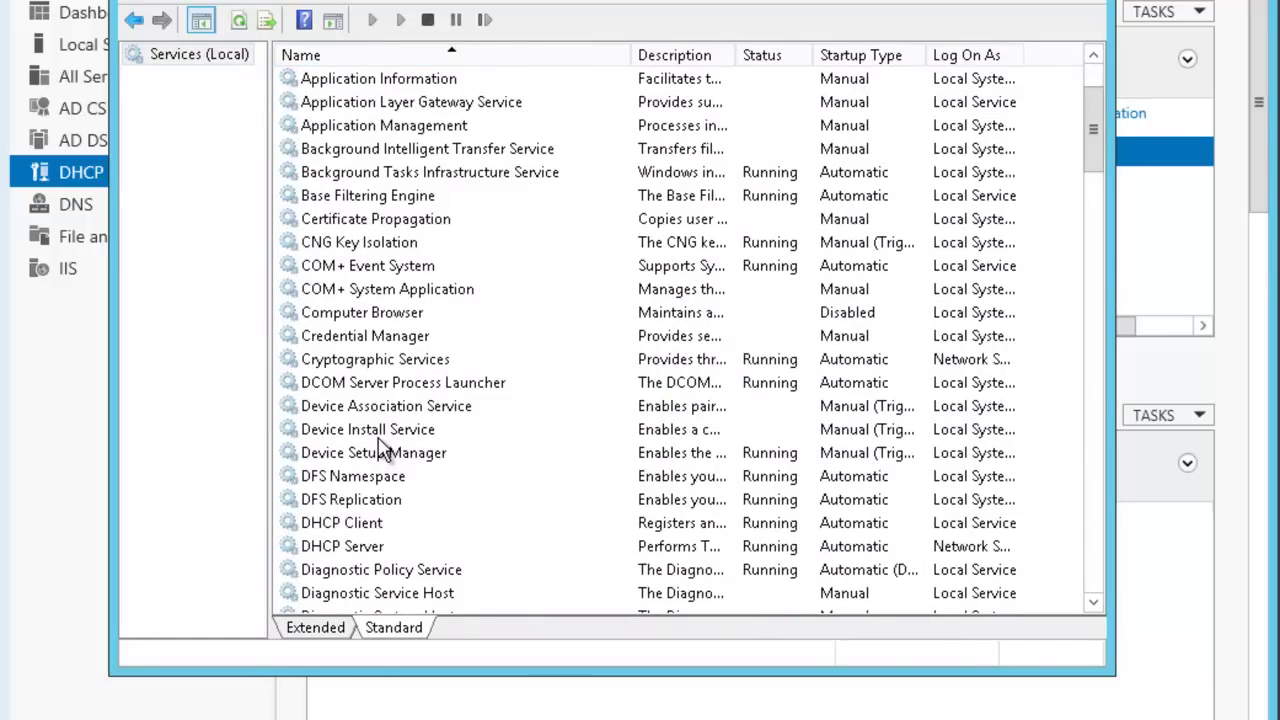
{"action": "scroll", "coordinate": [380, 450], "scroll_direction": "down", "scroll_amount": 1}
Stop the DHCP Server service on LON-DC1.
{"action": "left_click", "coordinate": [373, 480]}
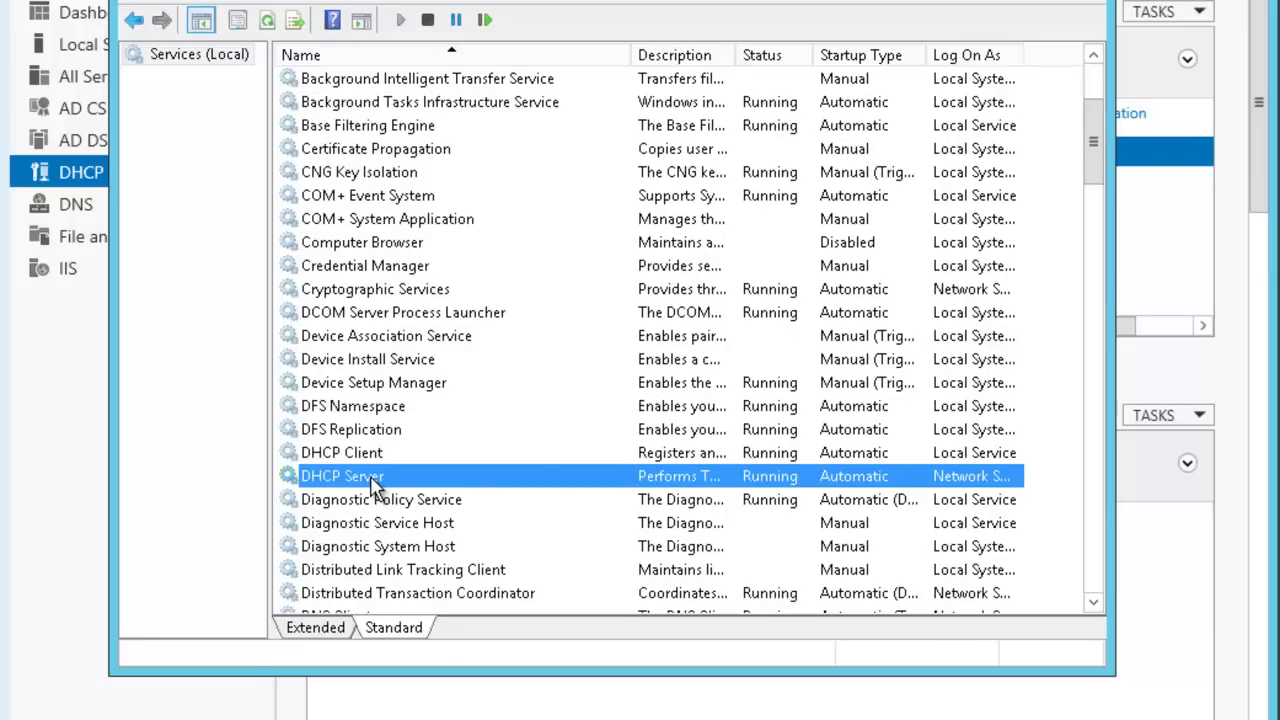
{"action": "right_click", "coordinate": [373, 484]}
{"action": "left_click", "coordinate": [410, 518]}
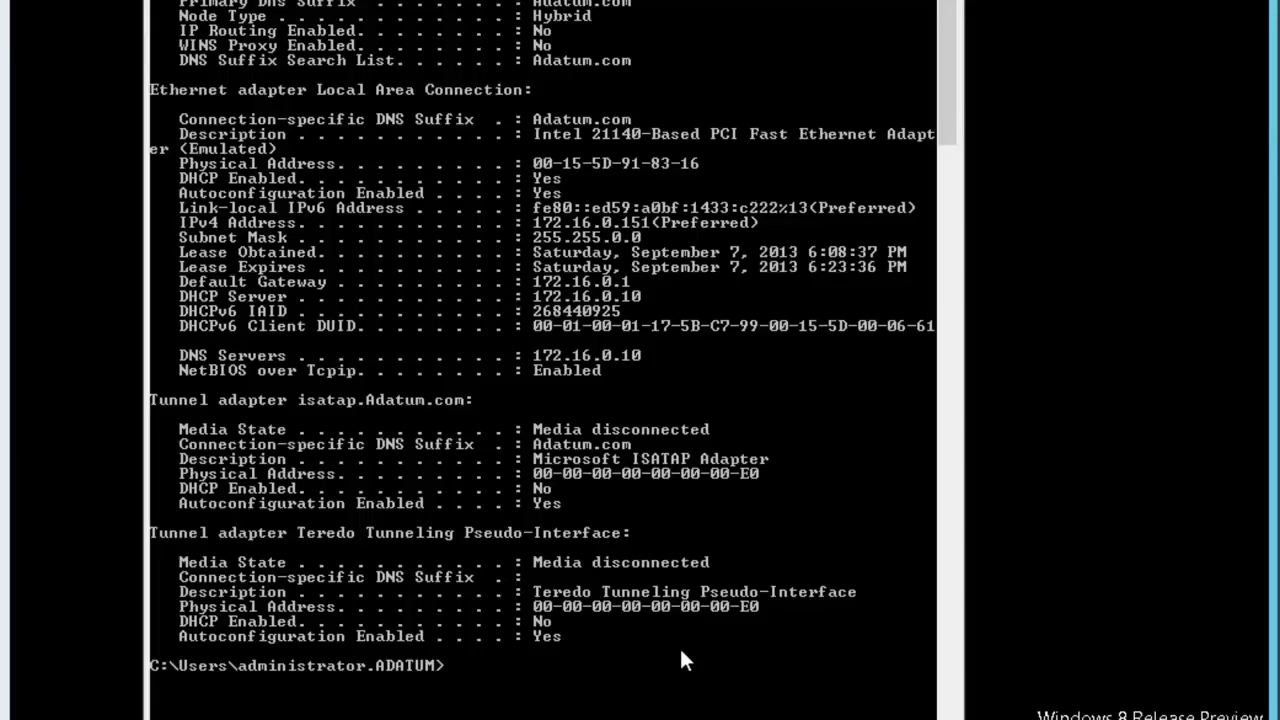
Drop the client's current DHCP lease with ipconfig /release.
{"action": "key", "text": "Return"}
{"action": "key", "text": "Return"}
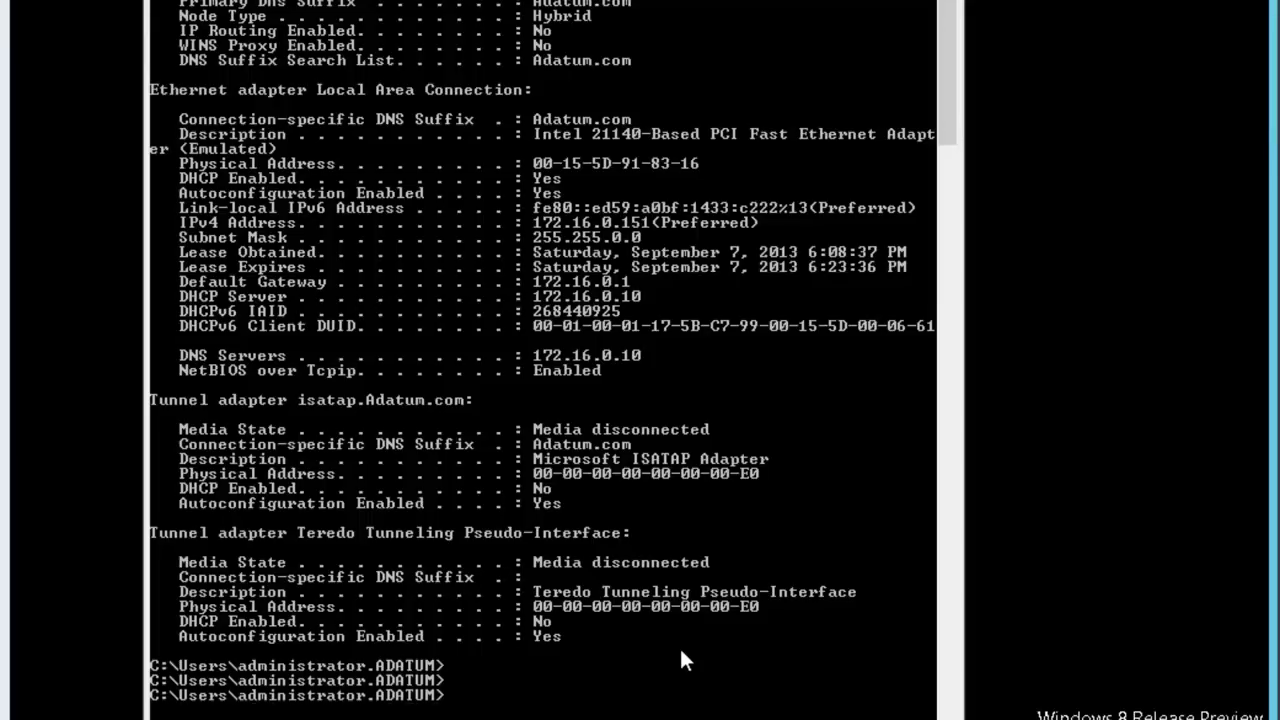
{"action": "key", "text": "Return"}
{"action": "type", "text": "ipco"}
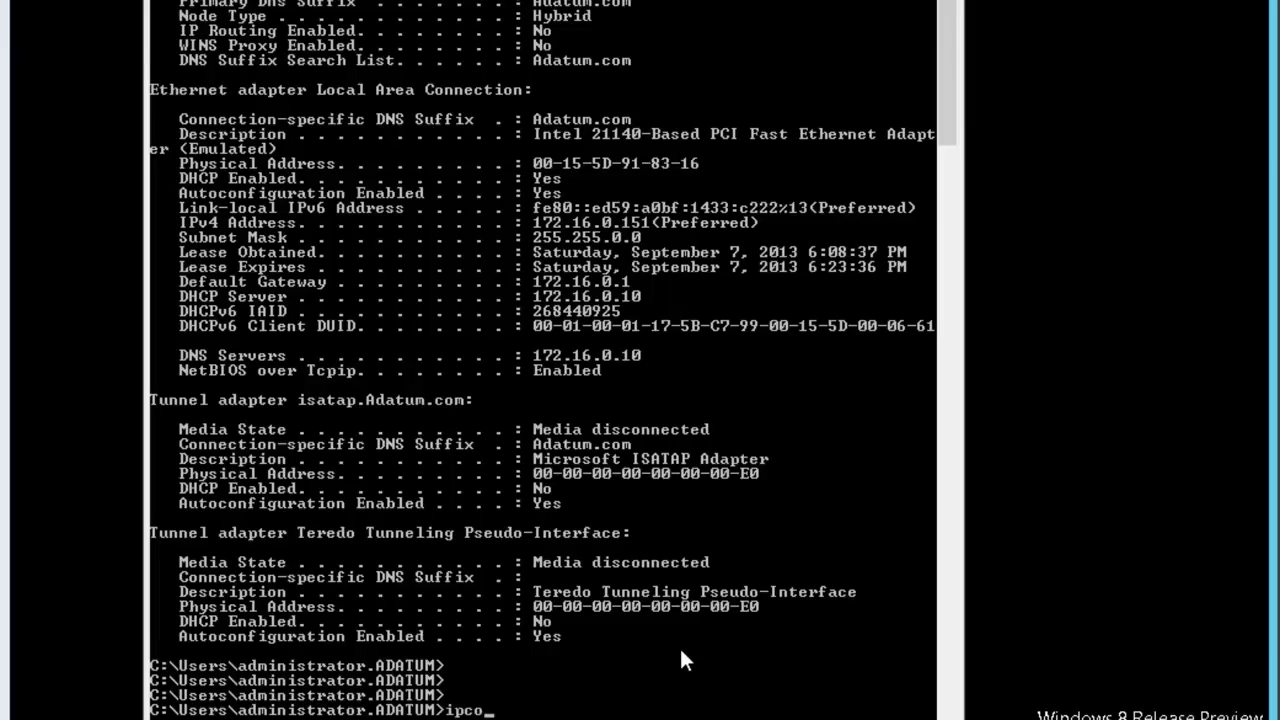
{"action": "type", "text": "nfig /release"}
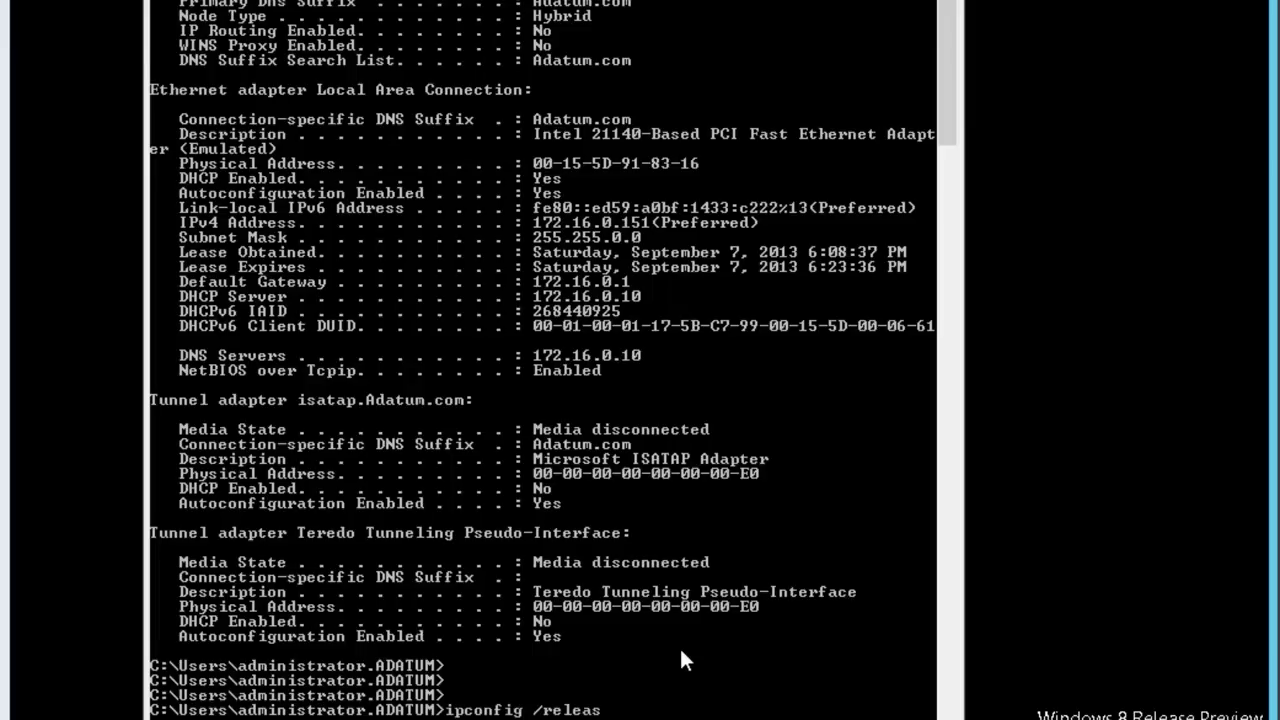
{"action": "key", "text": "Return"}
{"action": "key", "text": "Return"}
{"action": "key", "text": "Return"}
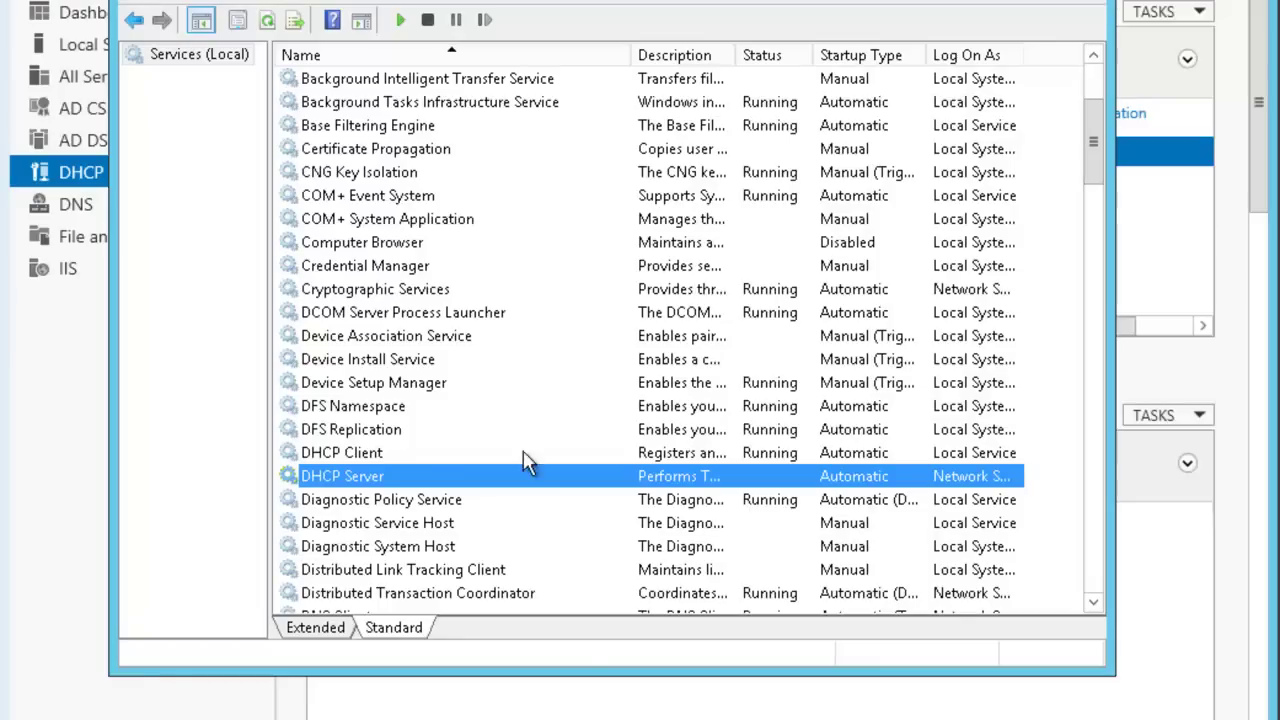
Restart the DHCP Server service on LON-DC1 and close the Services console.
{"action": "right_click", "coordinate": [428, 478]}
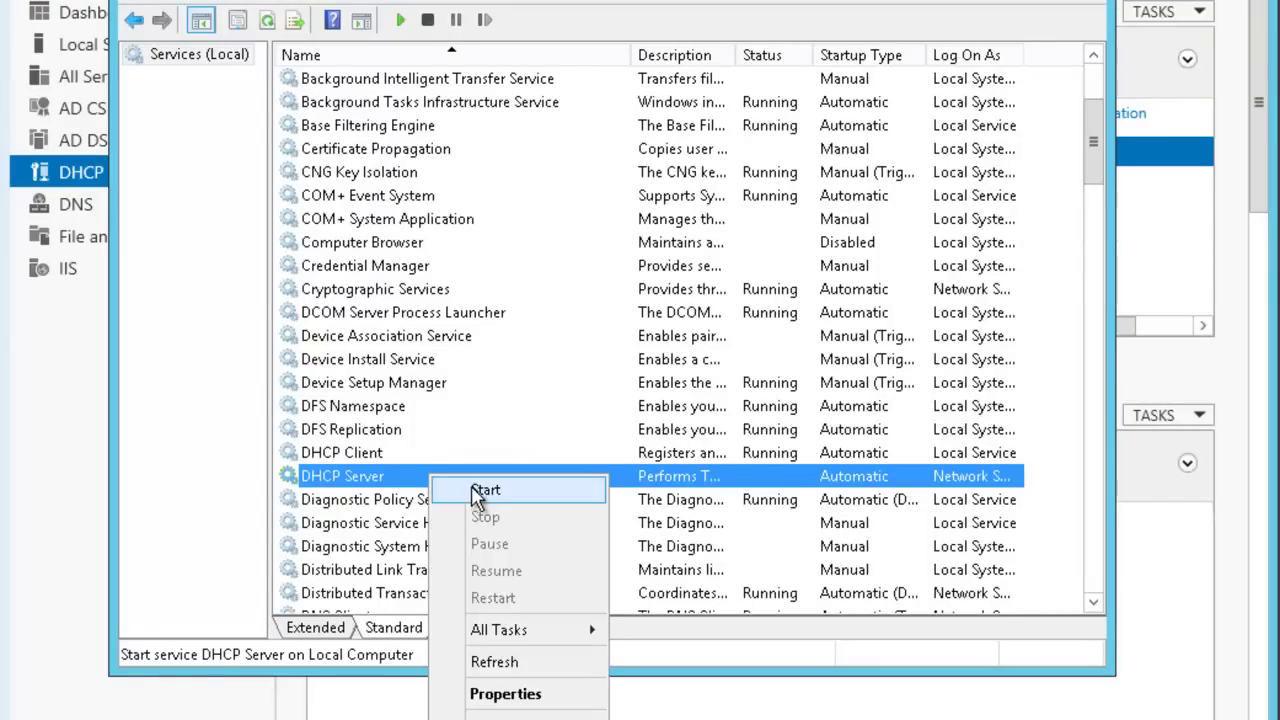
{"action": "left_click", "coordinate": [478, 490]}
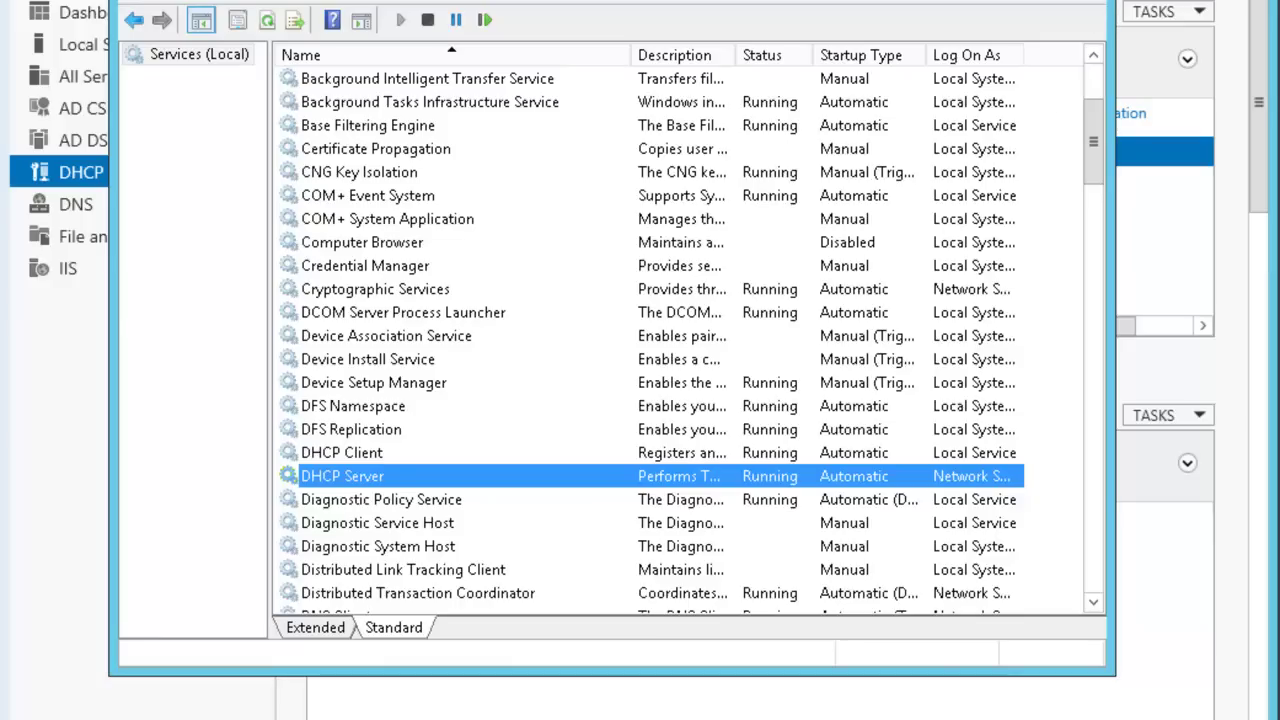
{"action": "left_click", "coordinate": [1097, 1]}
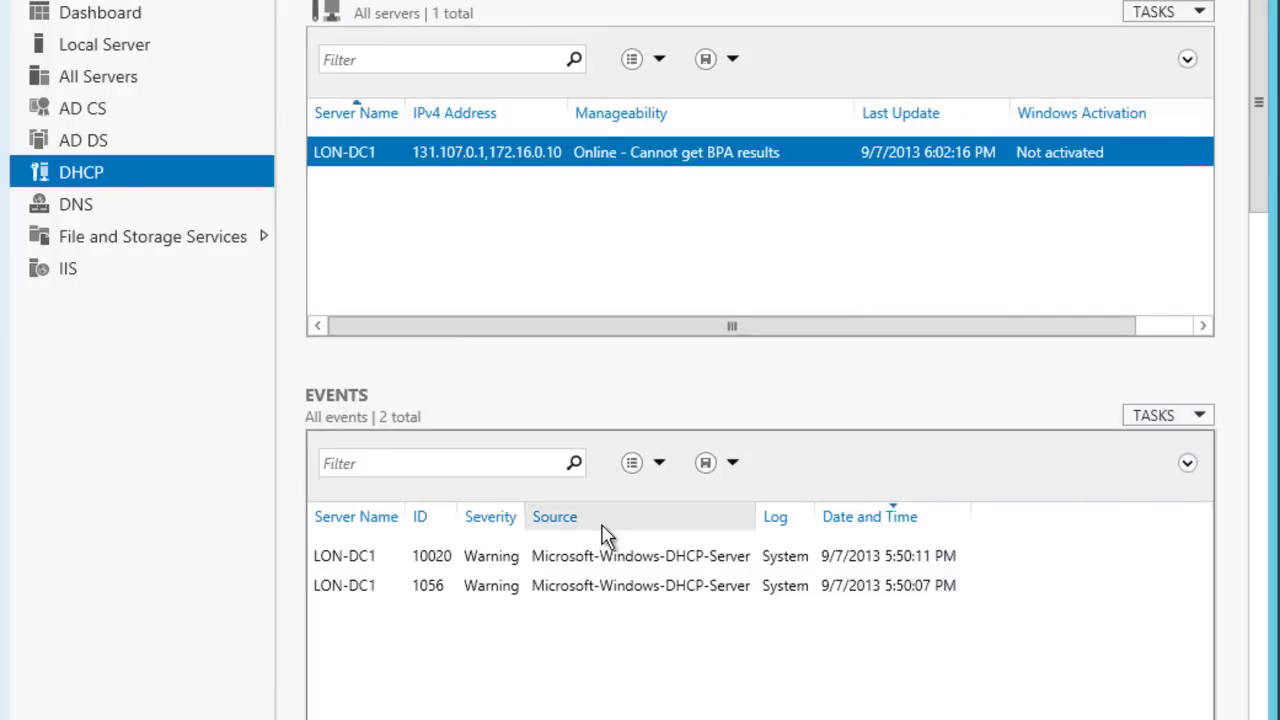